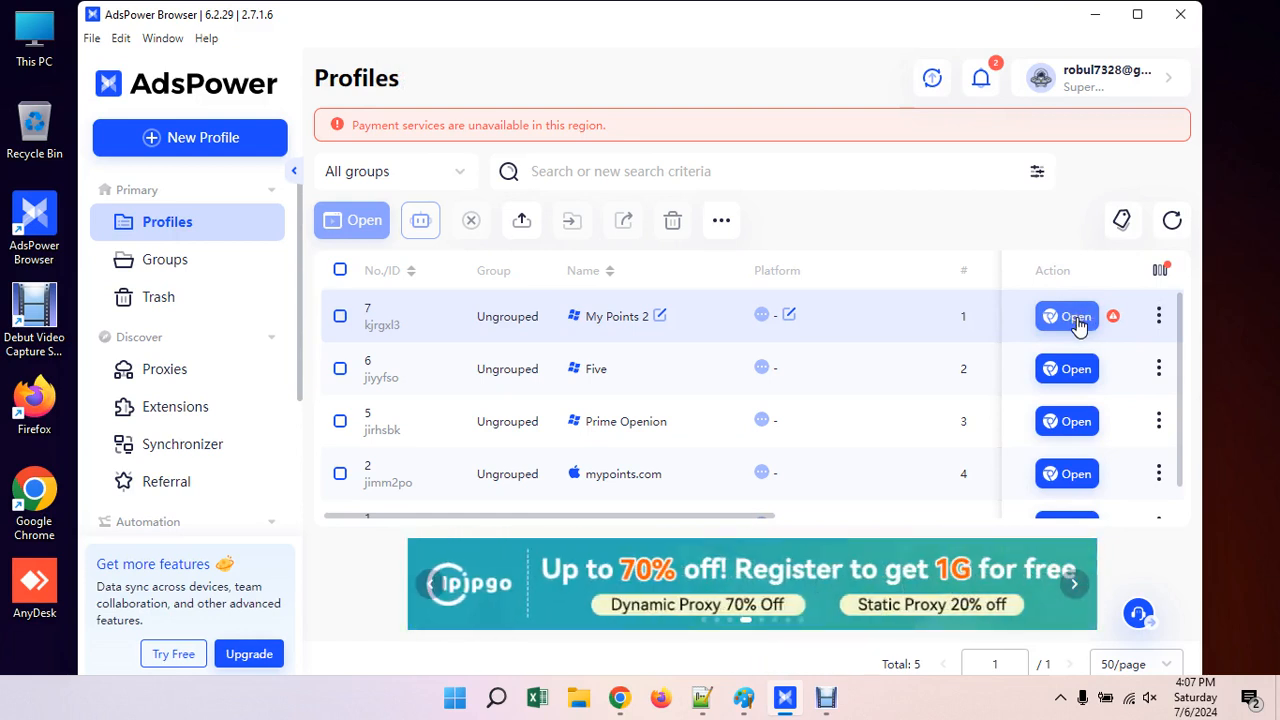
Change the My Points 2 profile's SunBrowser kernel to Chrome 125 and save the profile
click(1077, 318)
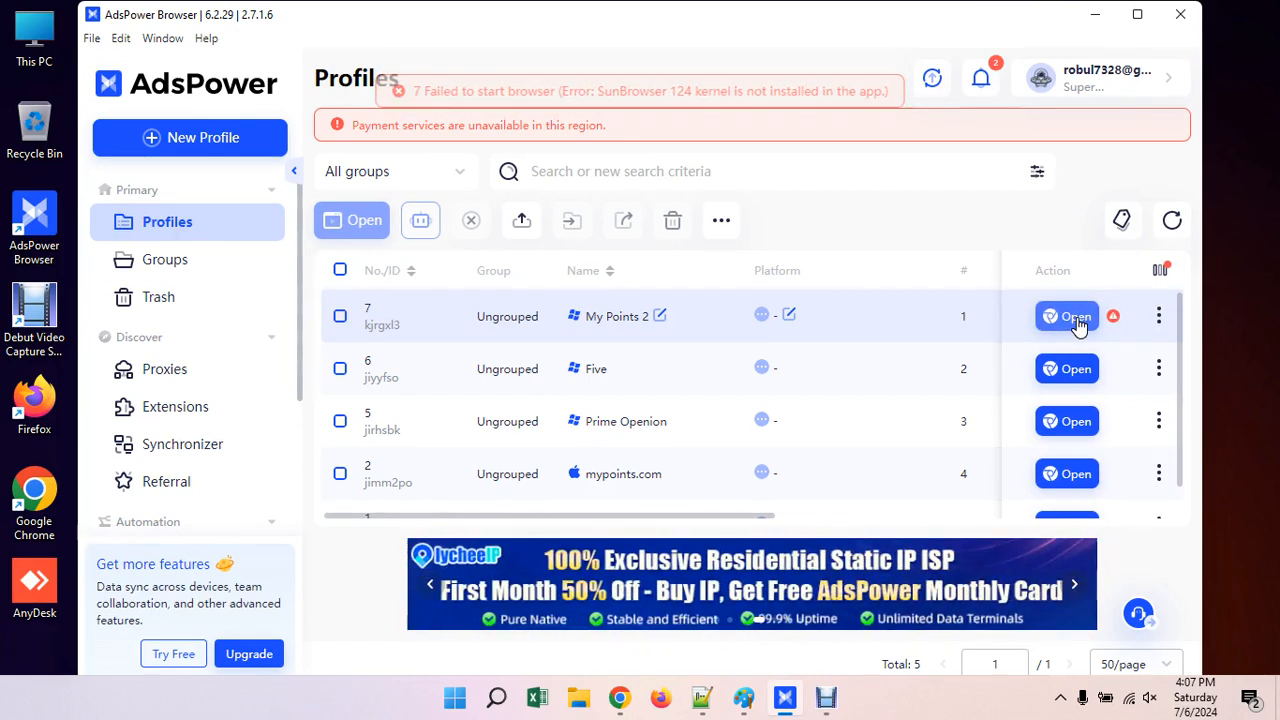
click(1160, 316)
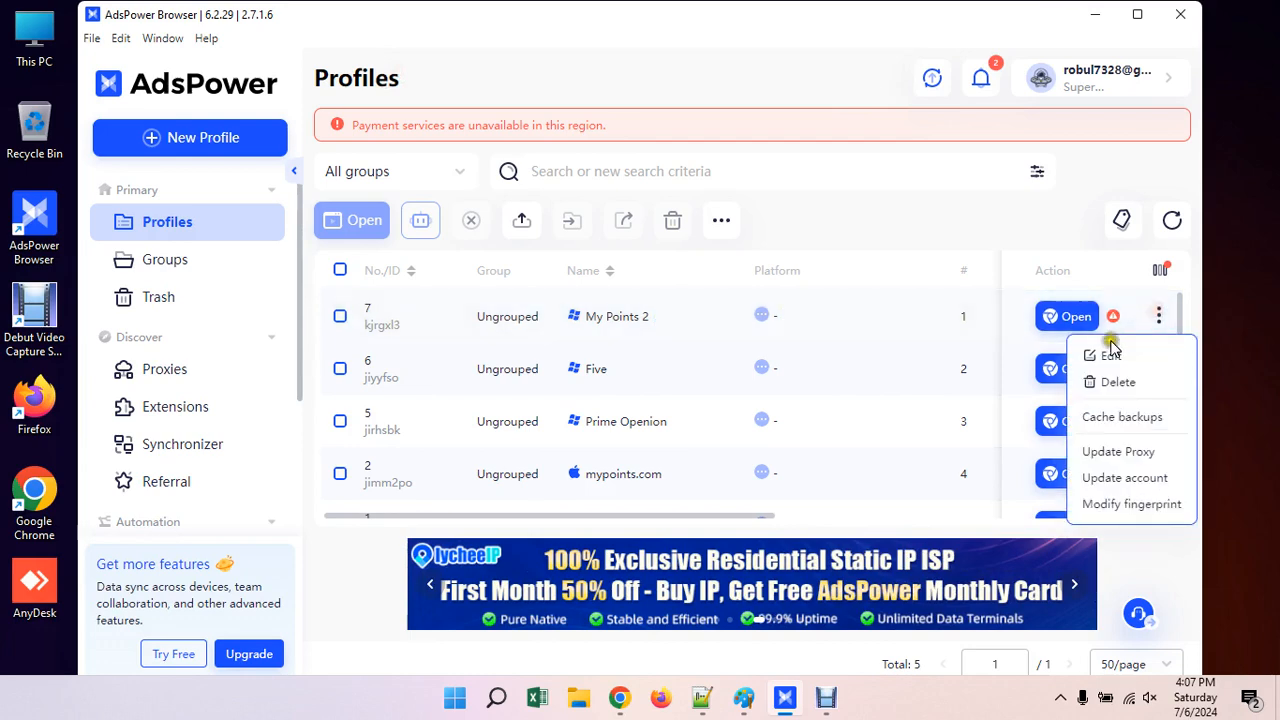
click(1107, 357)
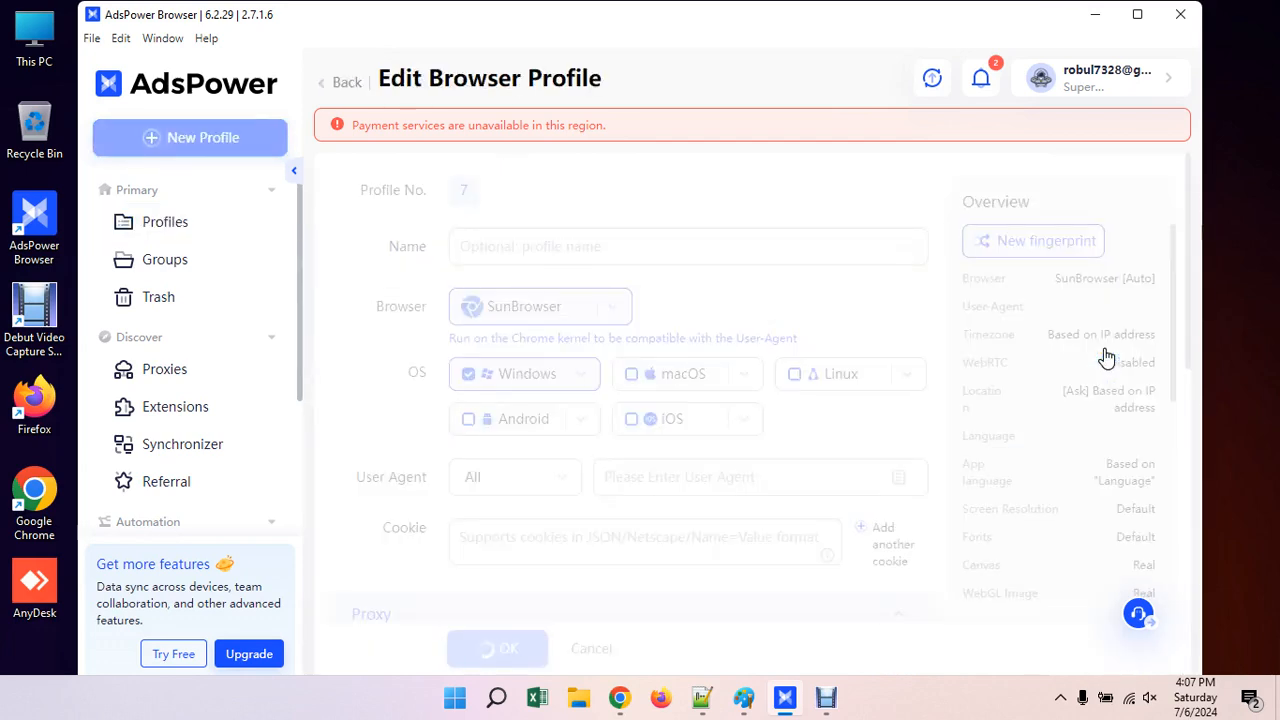
click(553, 372)
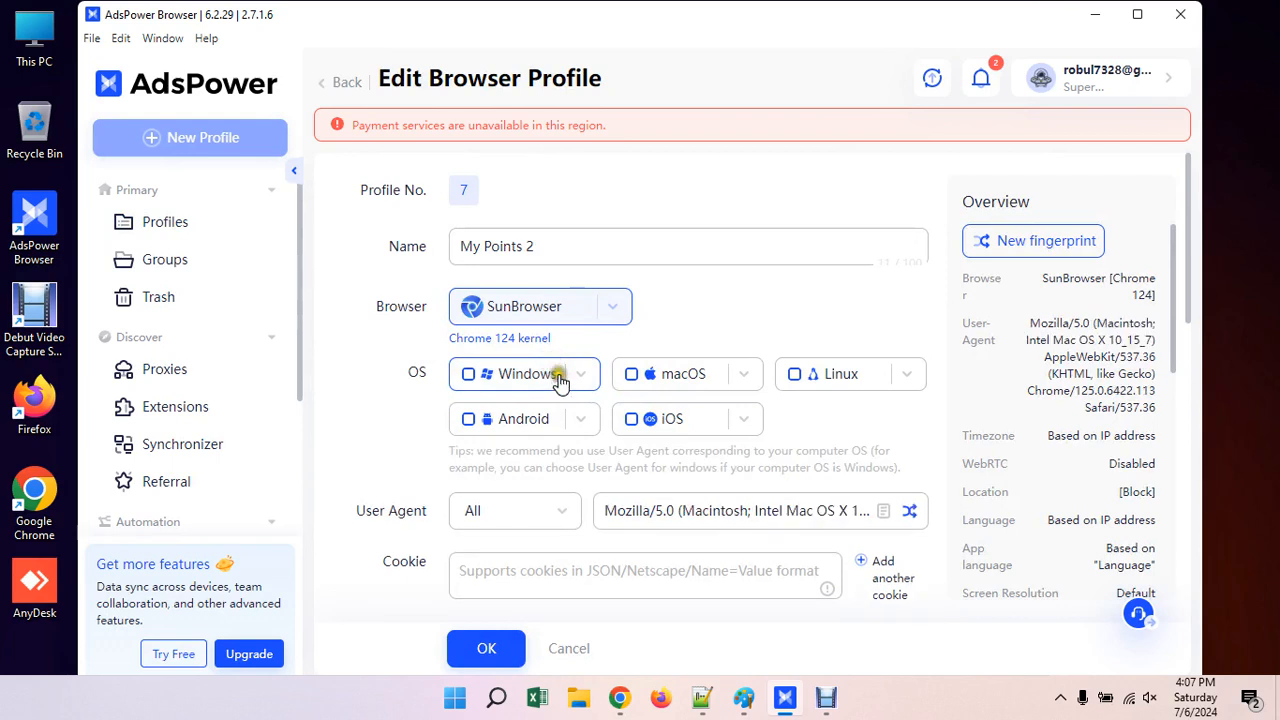
click(583, 372)
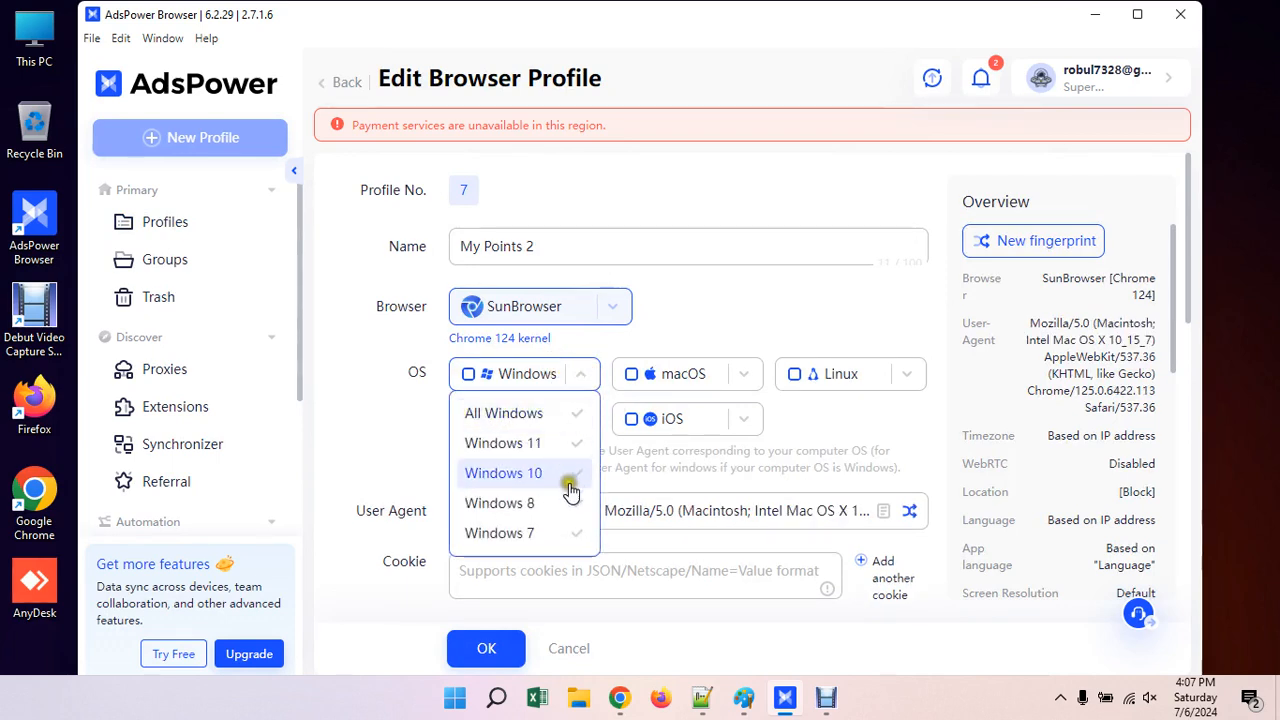
click(583, 326)
click(613, 310)
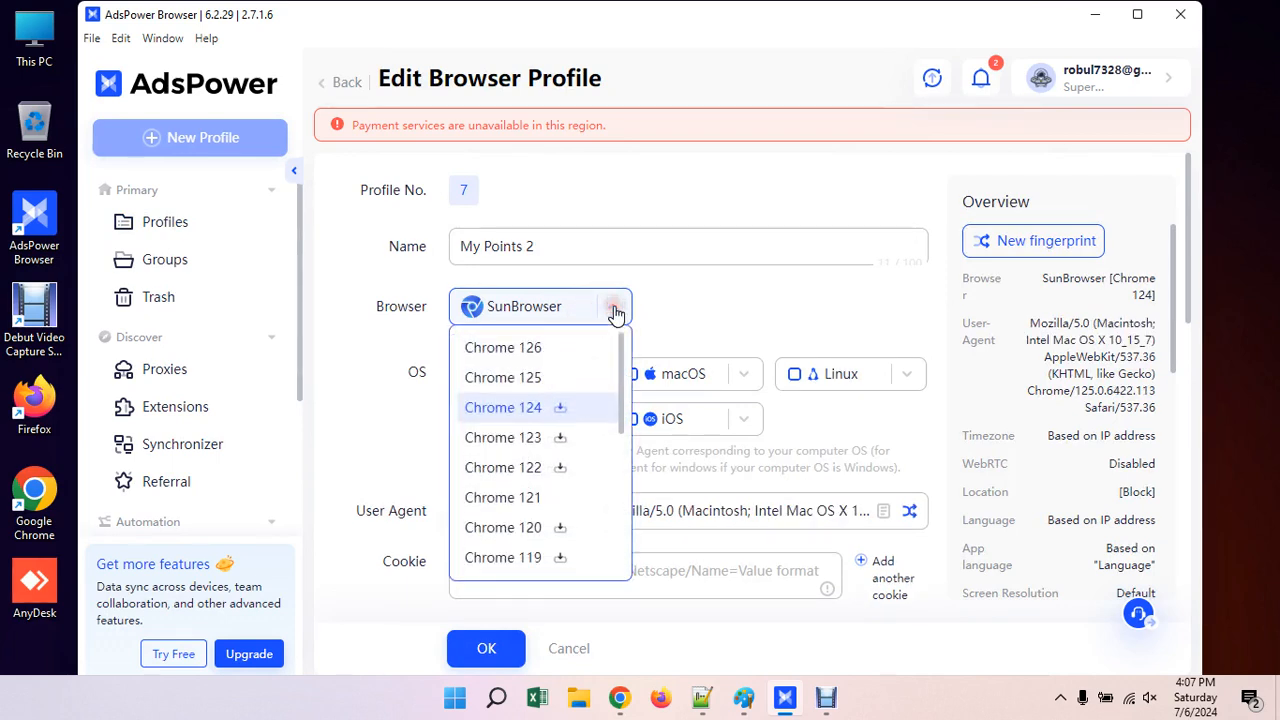
click(573, 380)
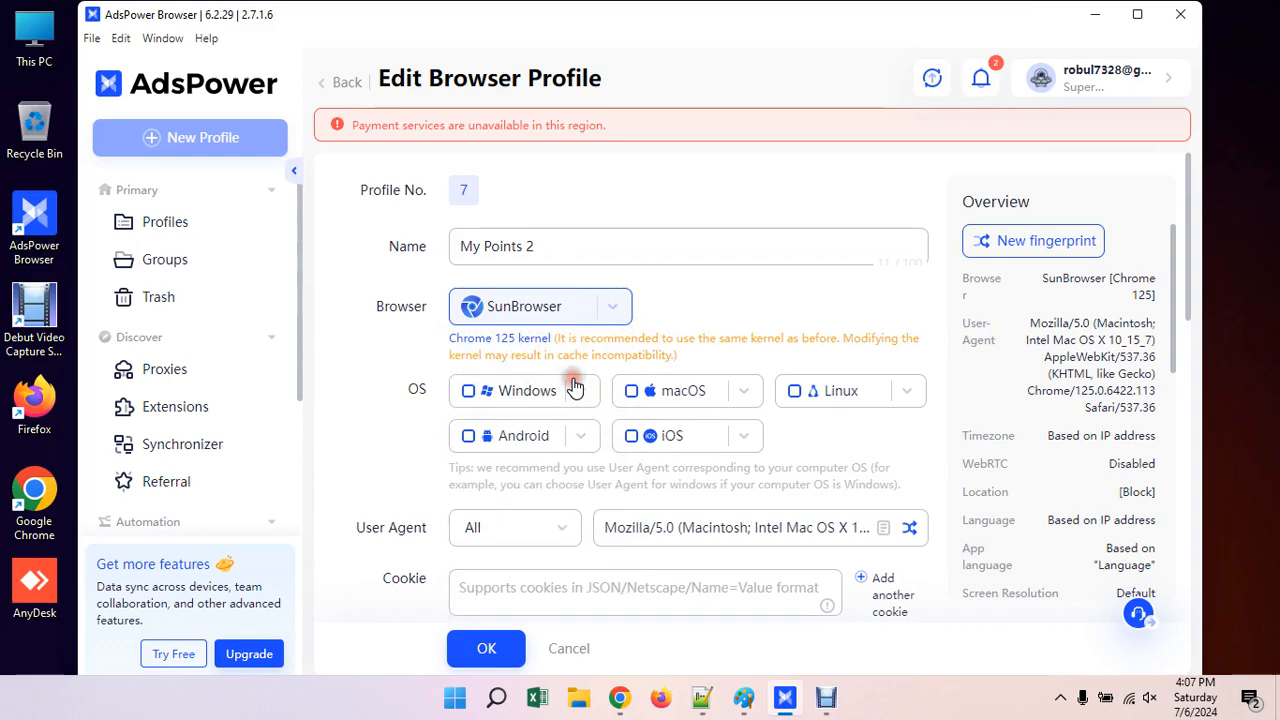
click(486, 650)
click(873, 290)
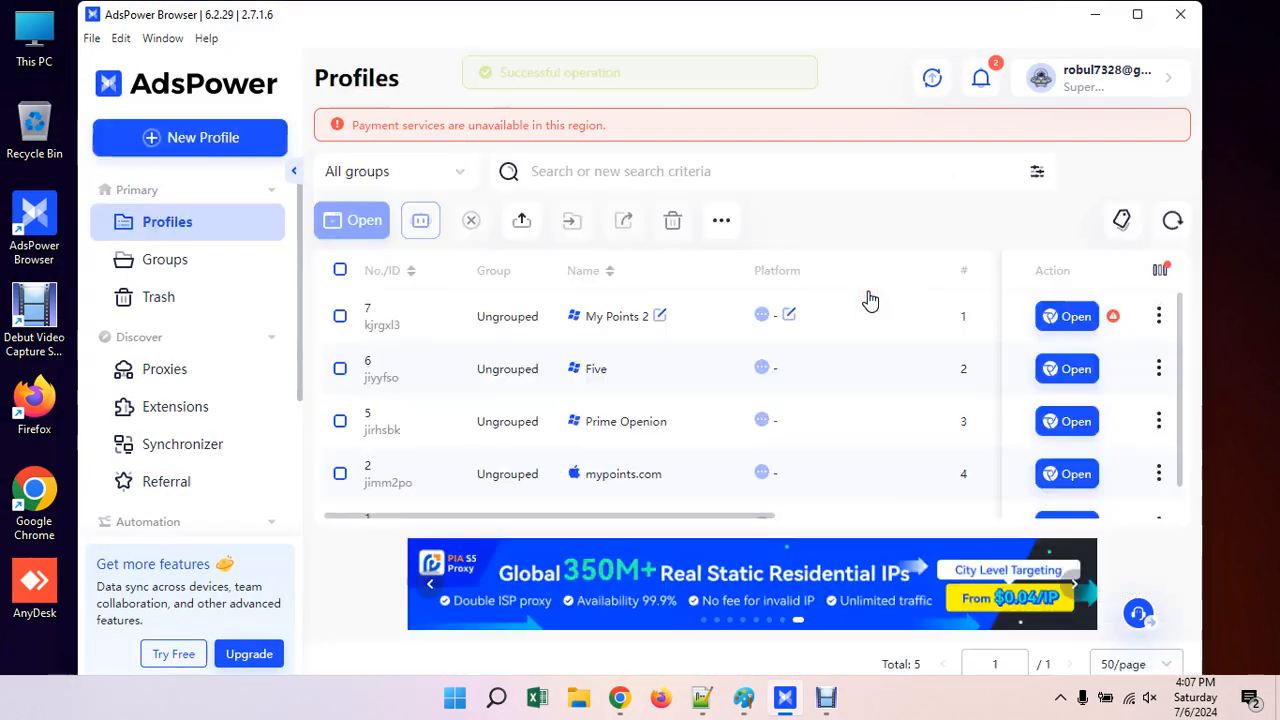
Launch the browsers of the My Points 2 and Five profiles
click(1063, 317)
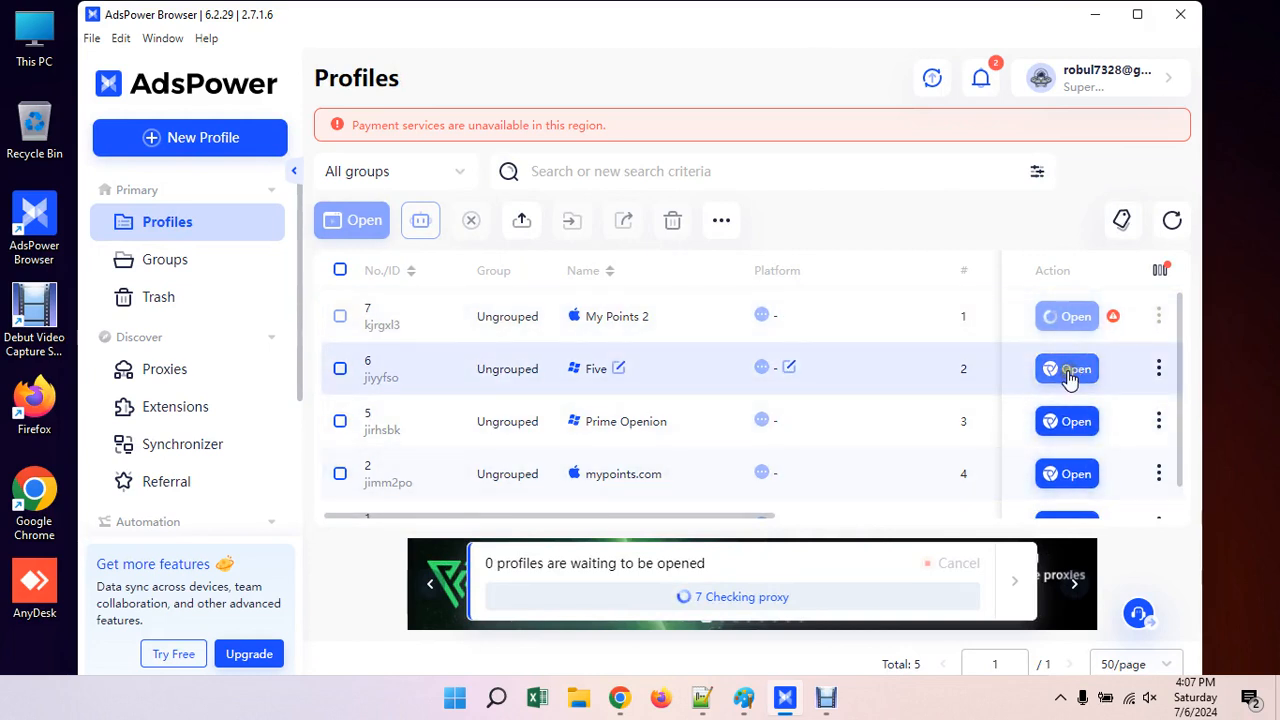
click(1068, 372)
click(1024, 372)
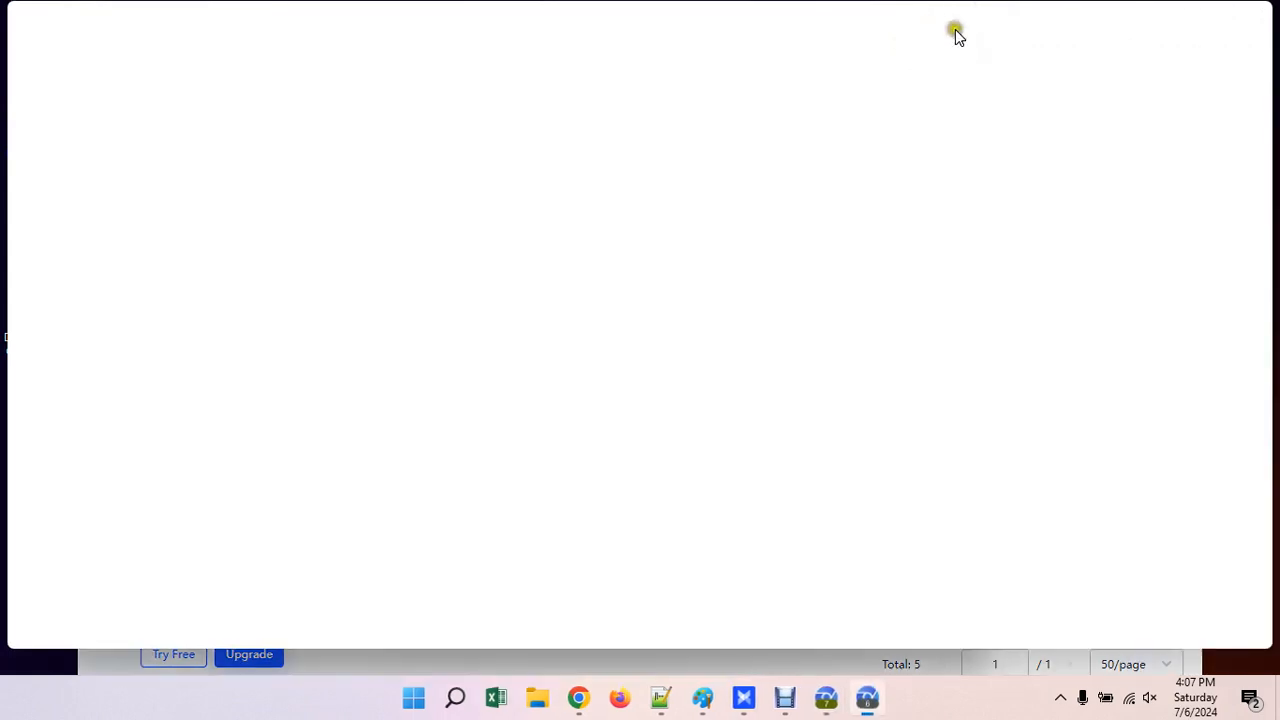
Close the My Points 2 browser window and minimize the Five profile's window
click(828, 711)
mouse_move(865, 713)
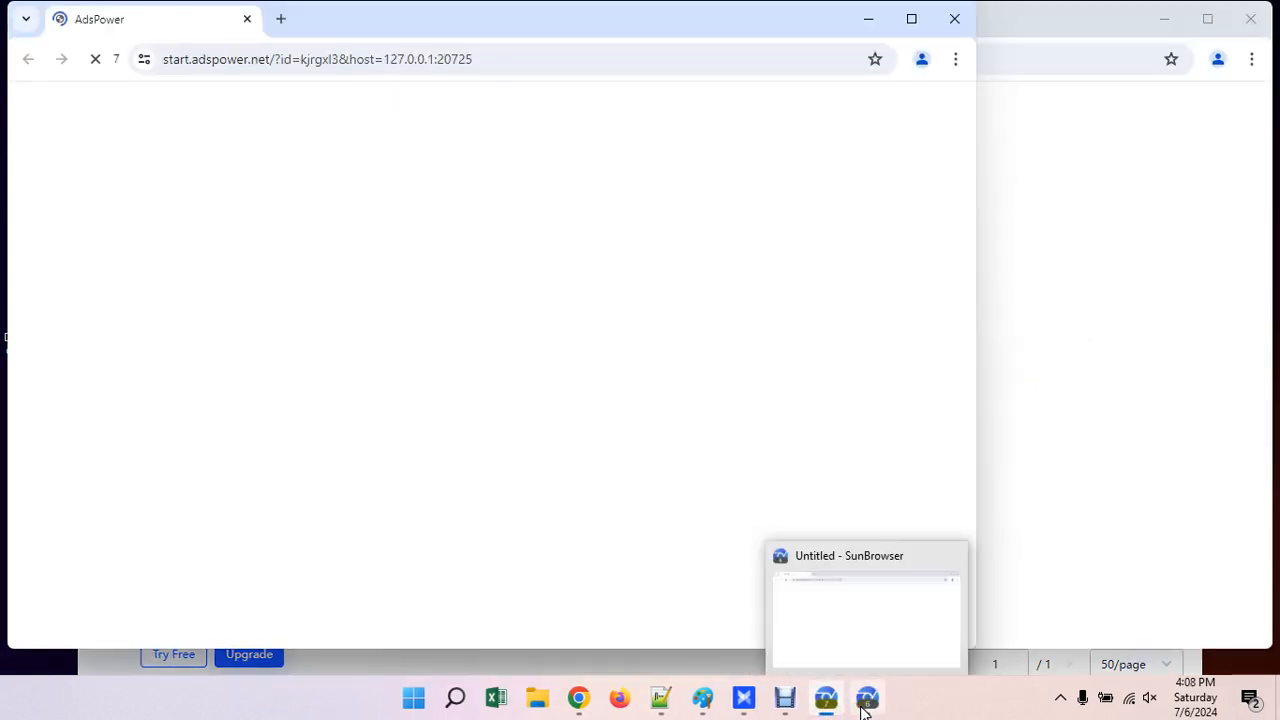
click(955, 18)
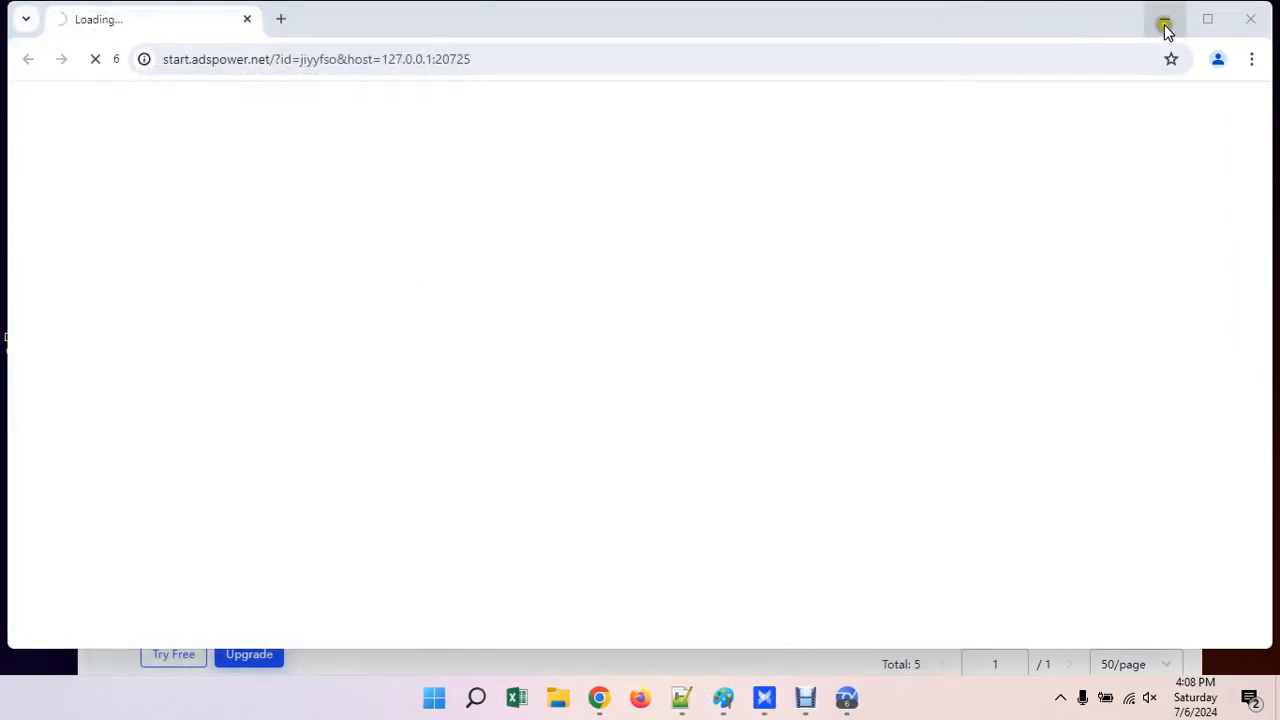
click(1164, 22)
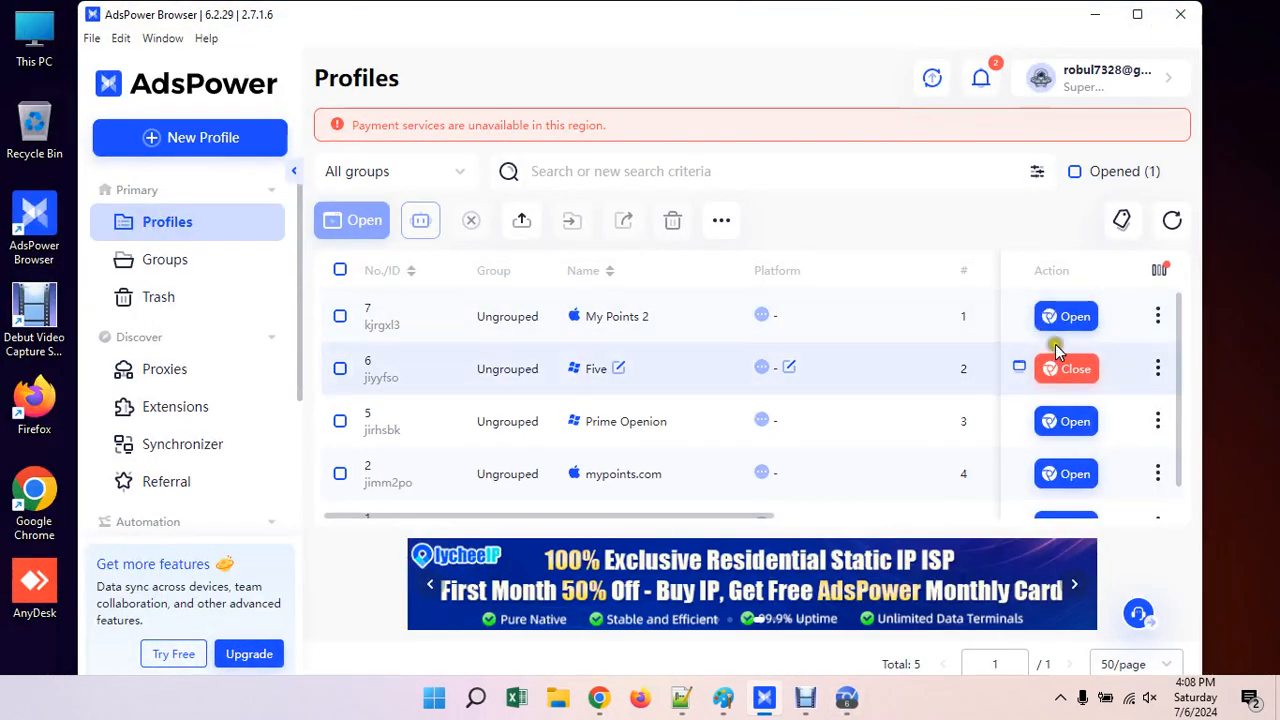
Maximize the Five profile's browser, load whoer.net in a new tab and close the AdsPower start page
click(848, 699)
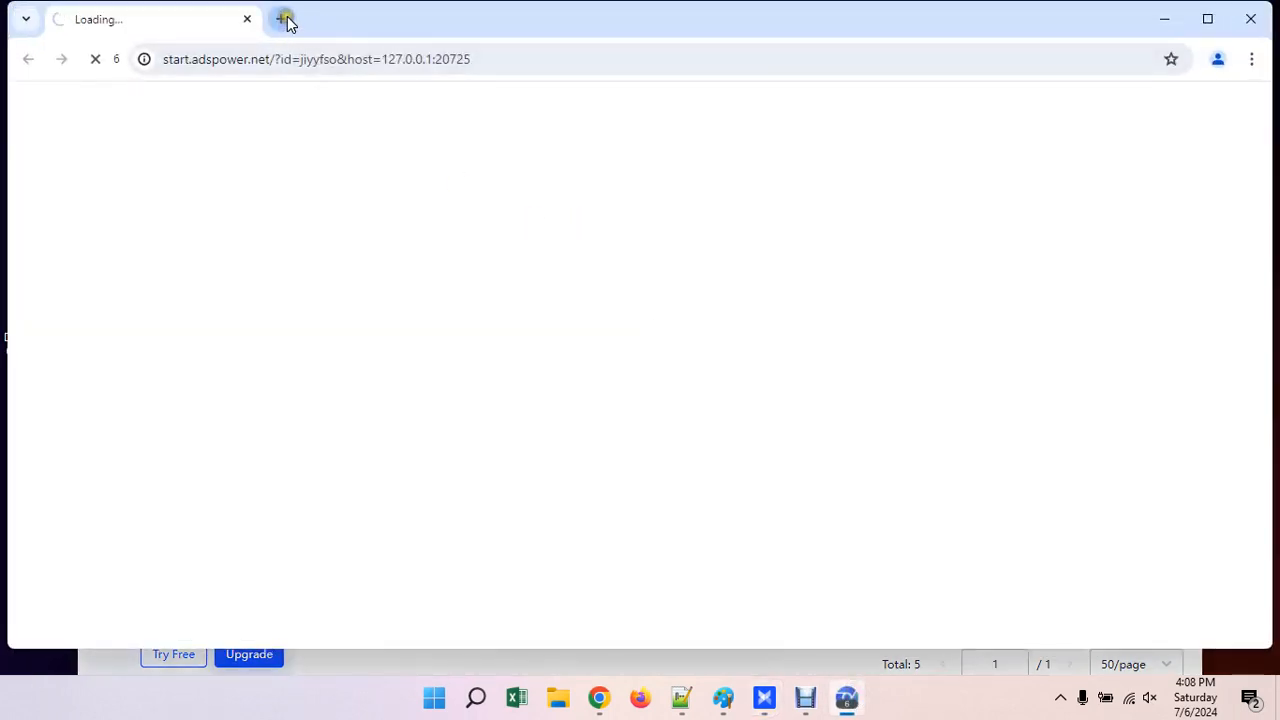
click(1204, 21)
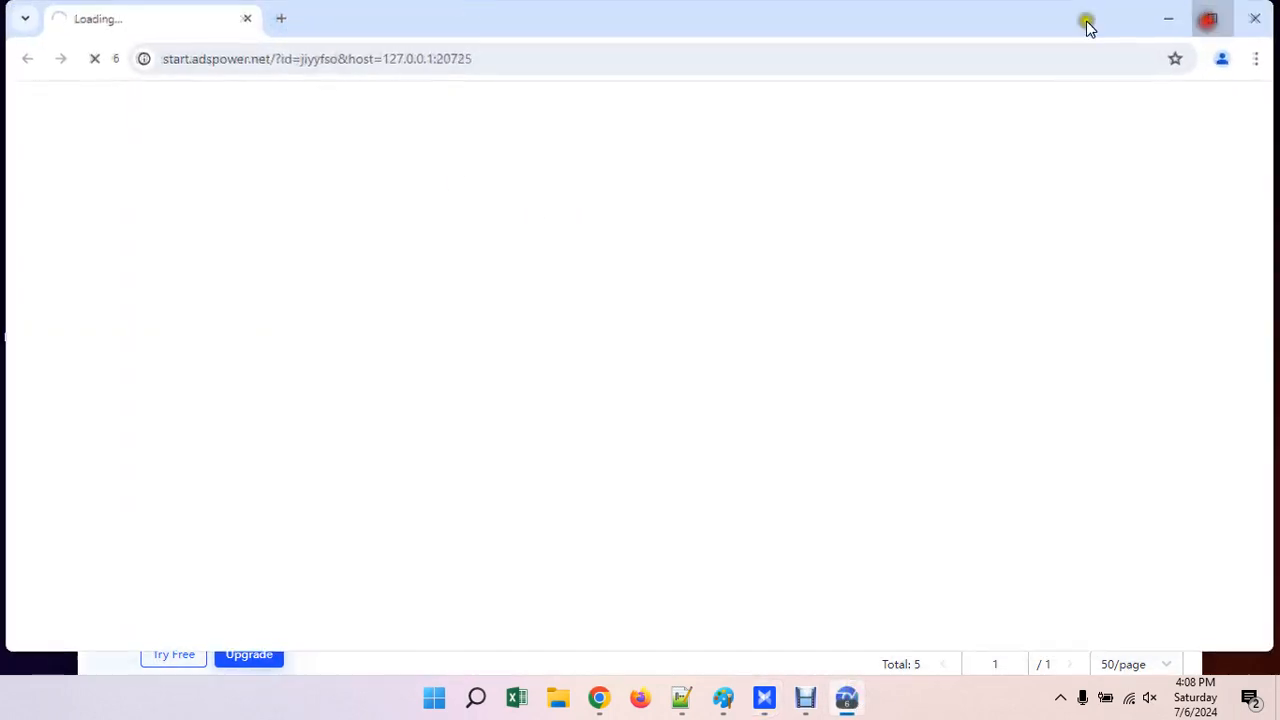
click(274, 15)
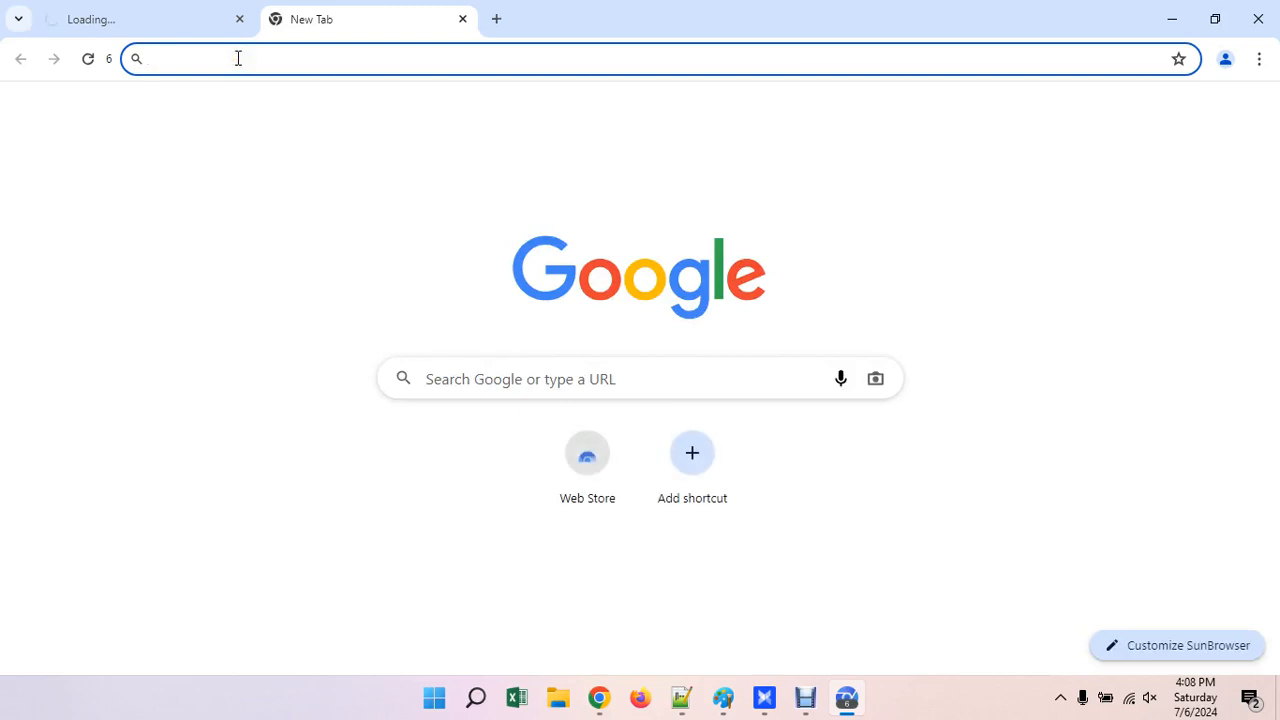
text(whoer)
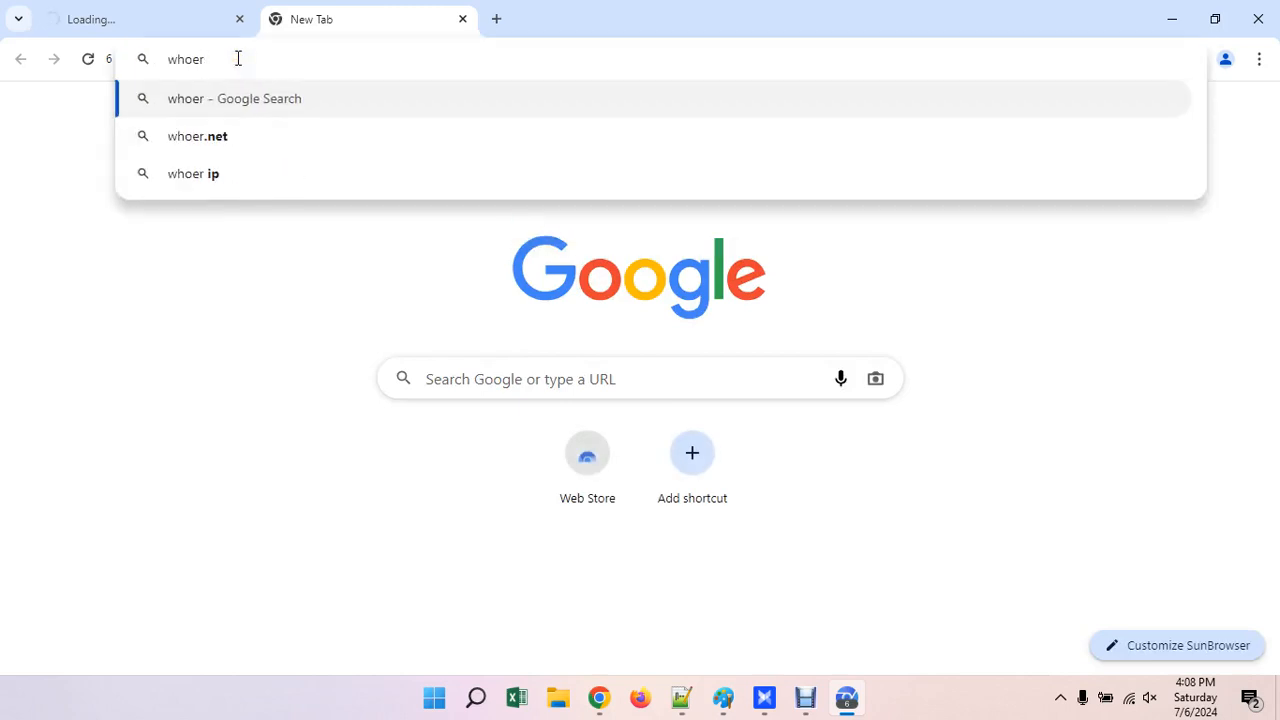
text(.net)
key(Return)
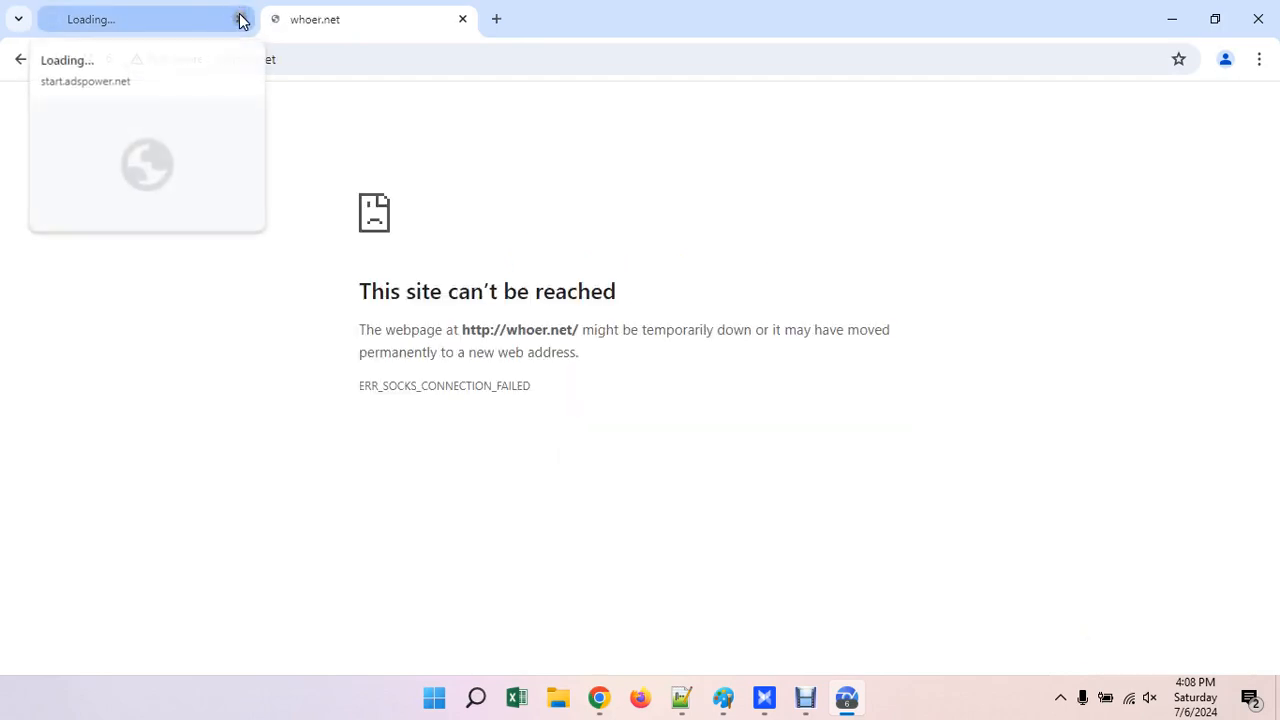
click(240, 19)
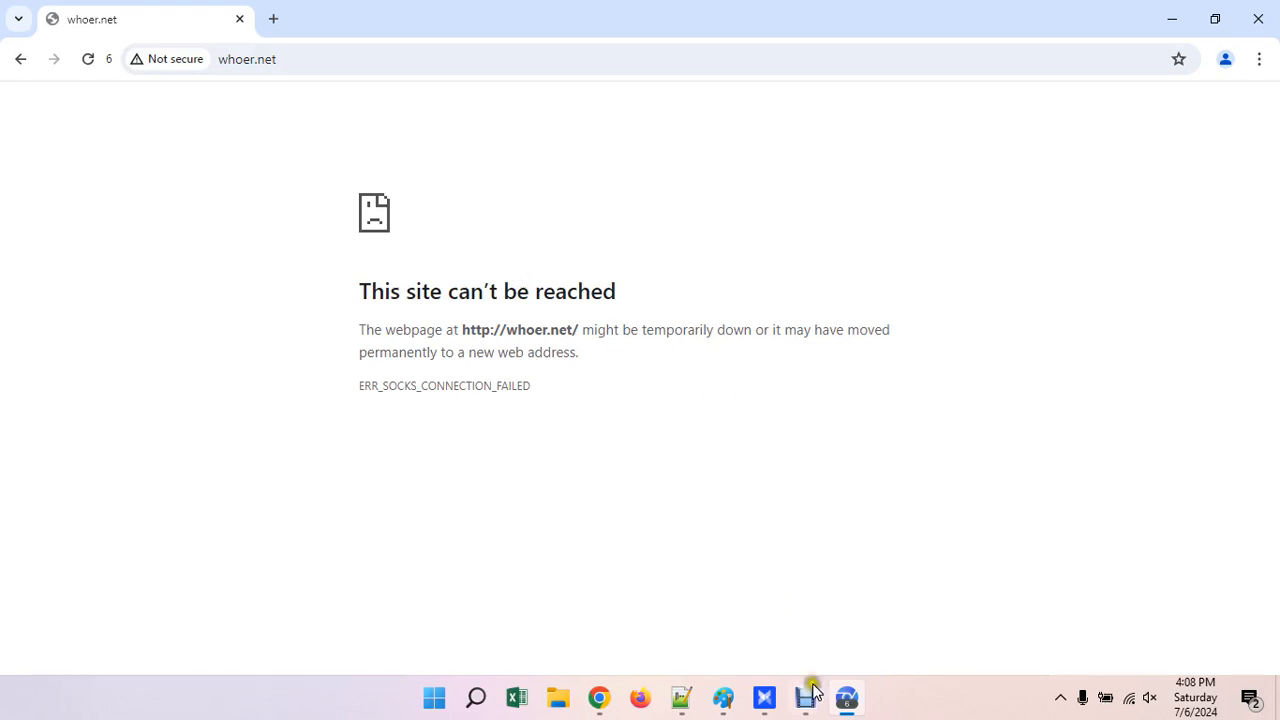
Relaunch the My Points 2 profile from AdsPower, maximize its browser and load whoer.net in a new tab
click(764, 697)
click(1050, 318)
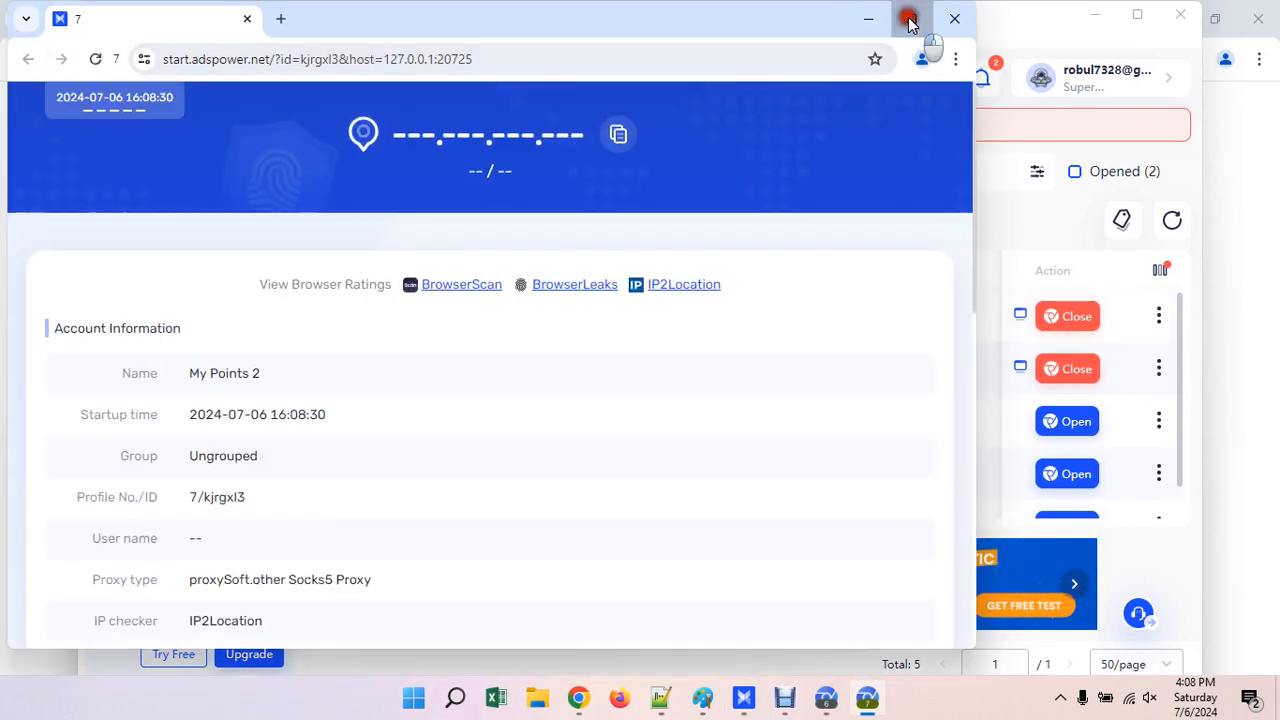
click(278, 20)
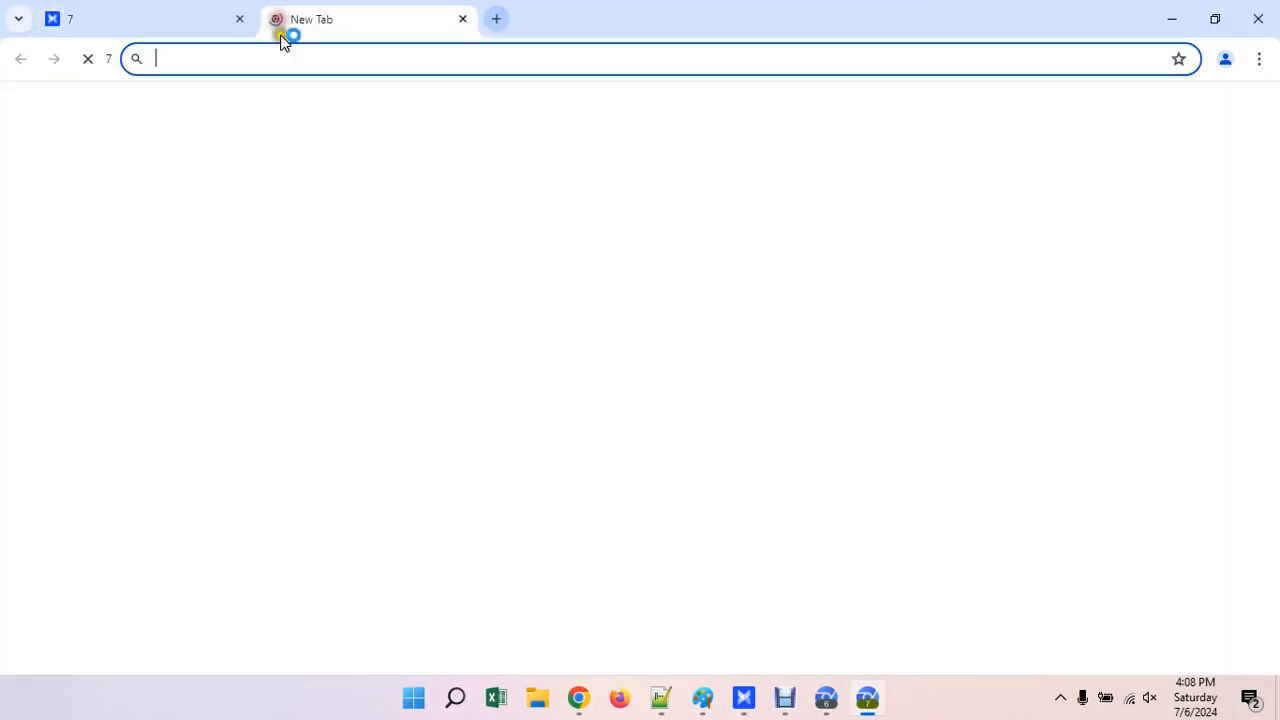
text(whoer)
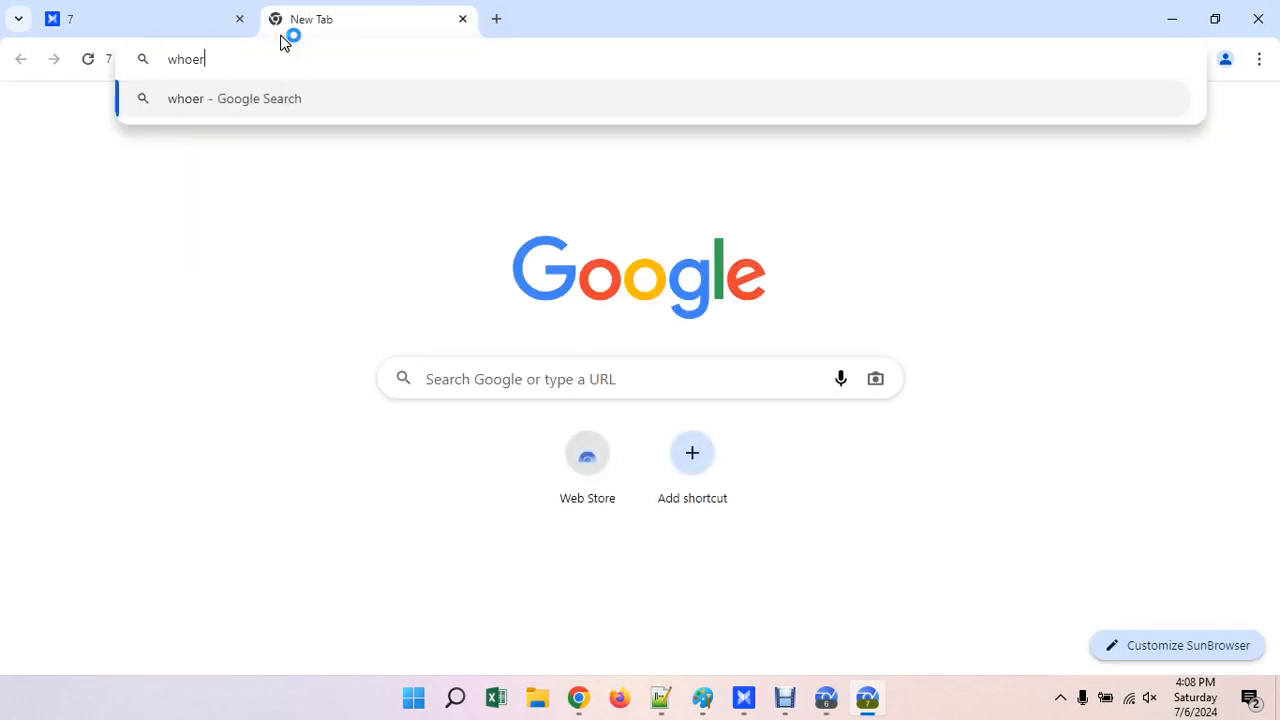
text(.net)
key(Return)
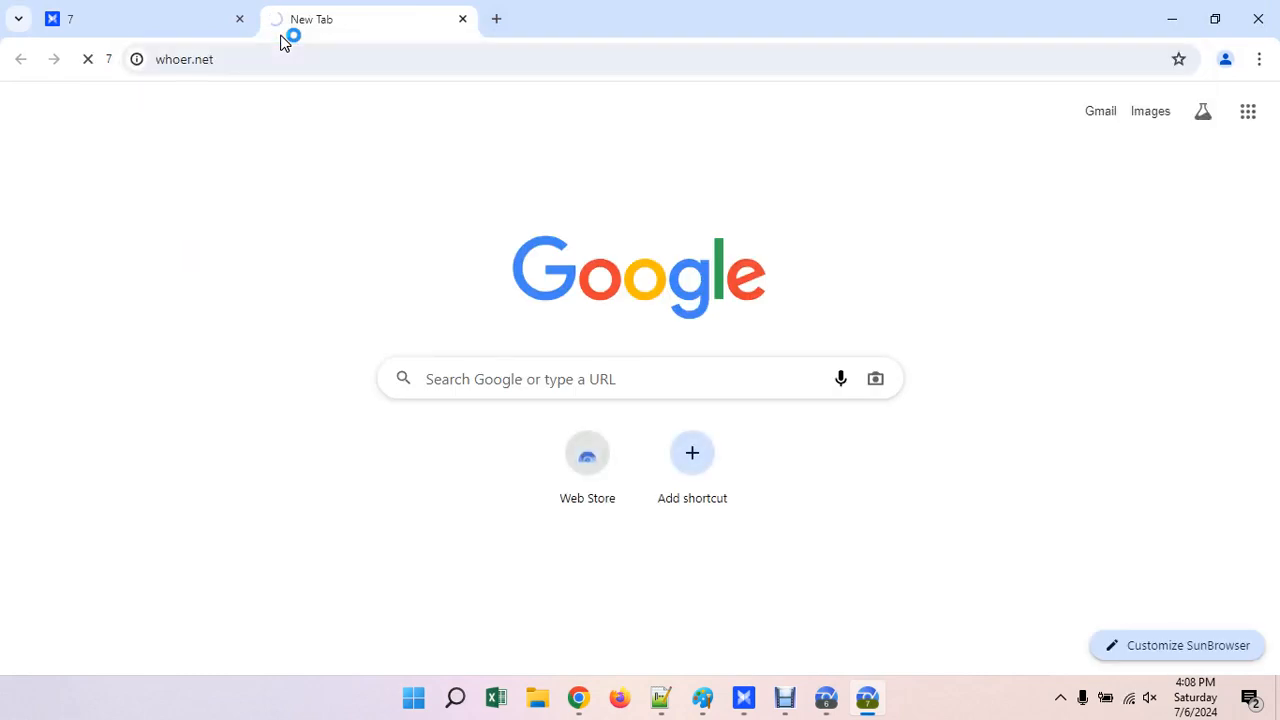
click(190, 15)
click(336, 18)
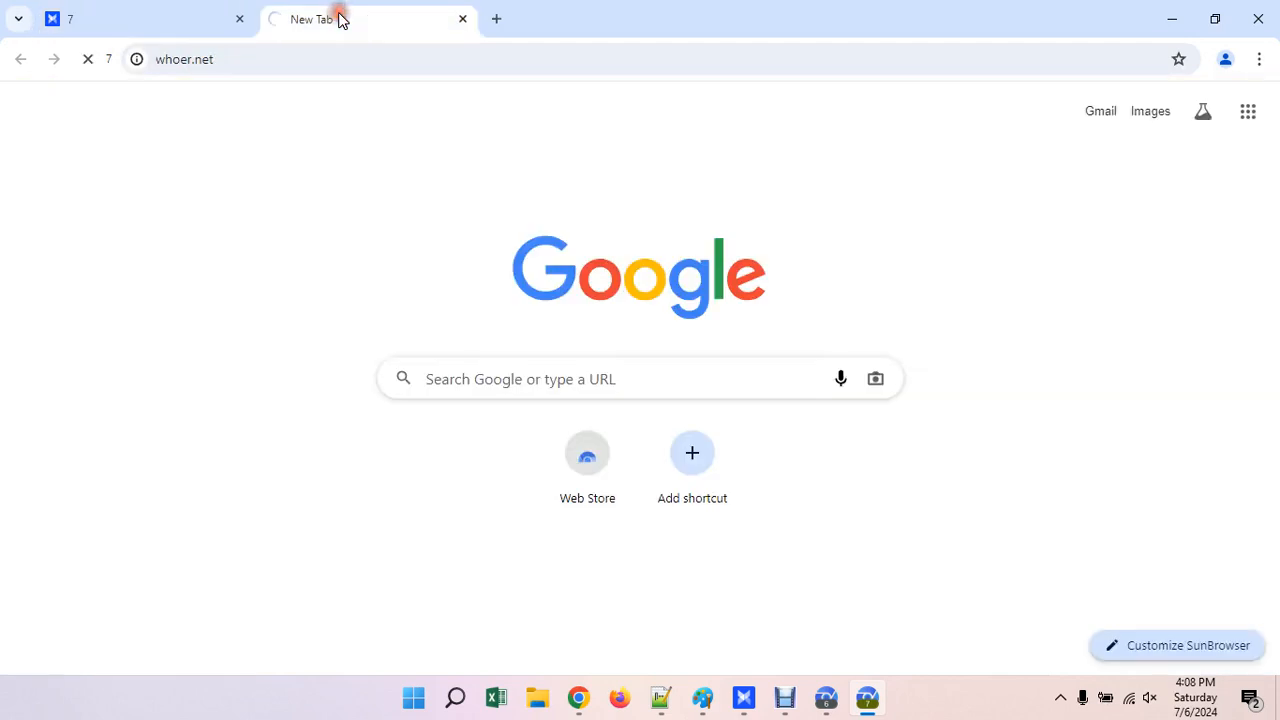
Search Google for mypoints in another new tab and open the main MyPoints website result
click(494, 19)
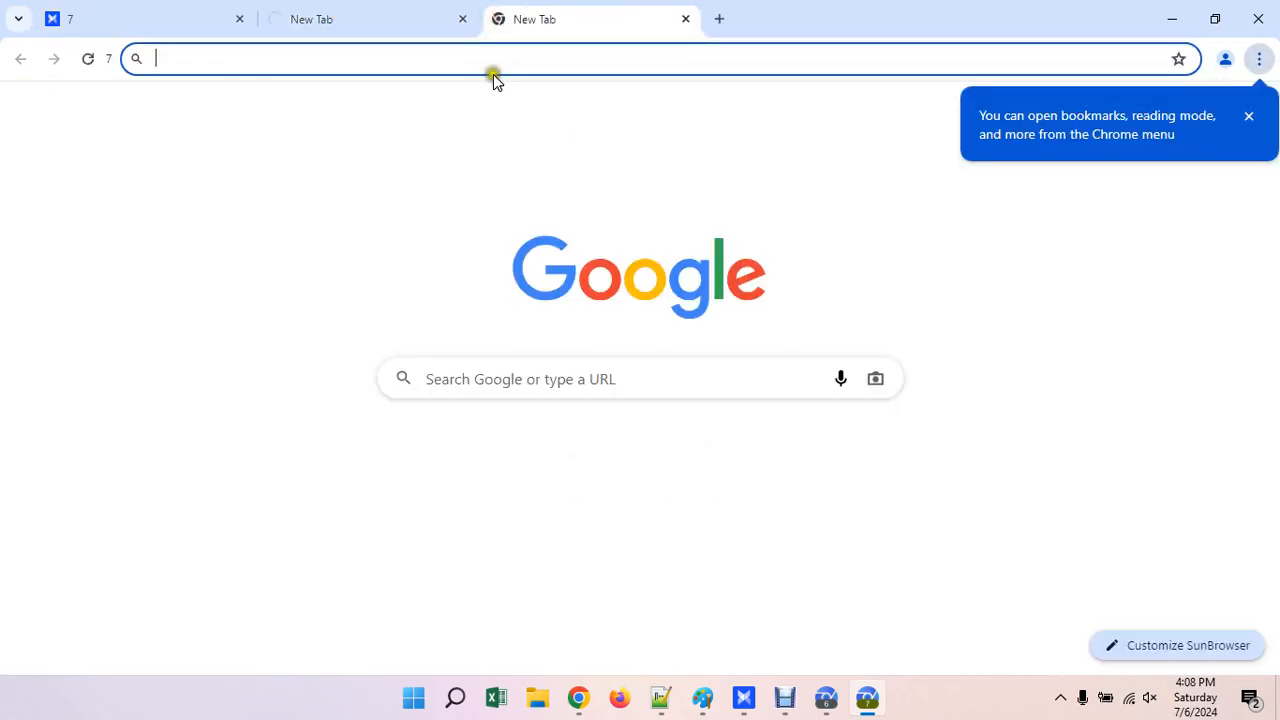
text(my)
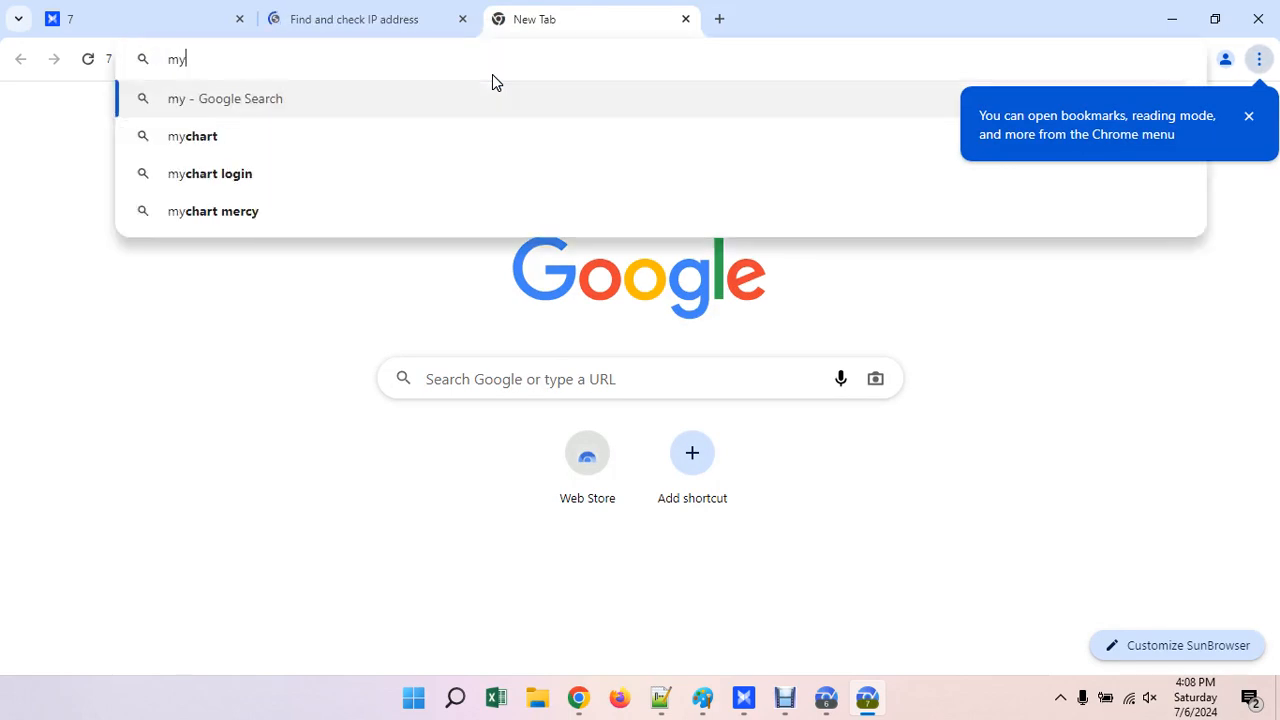
text(points)
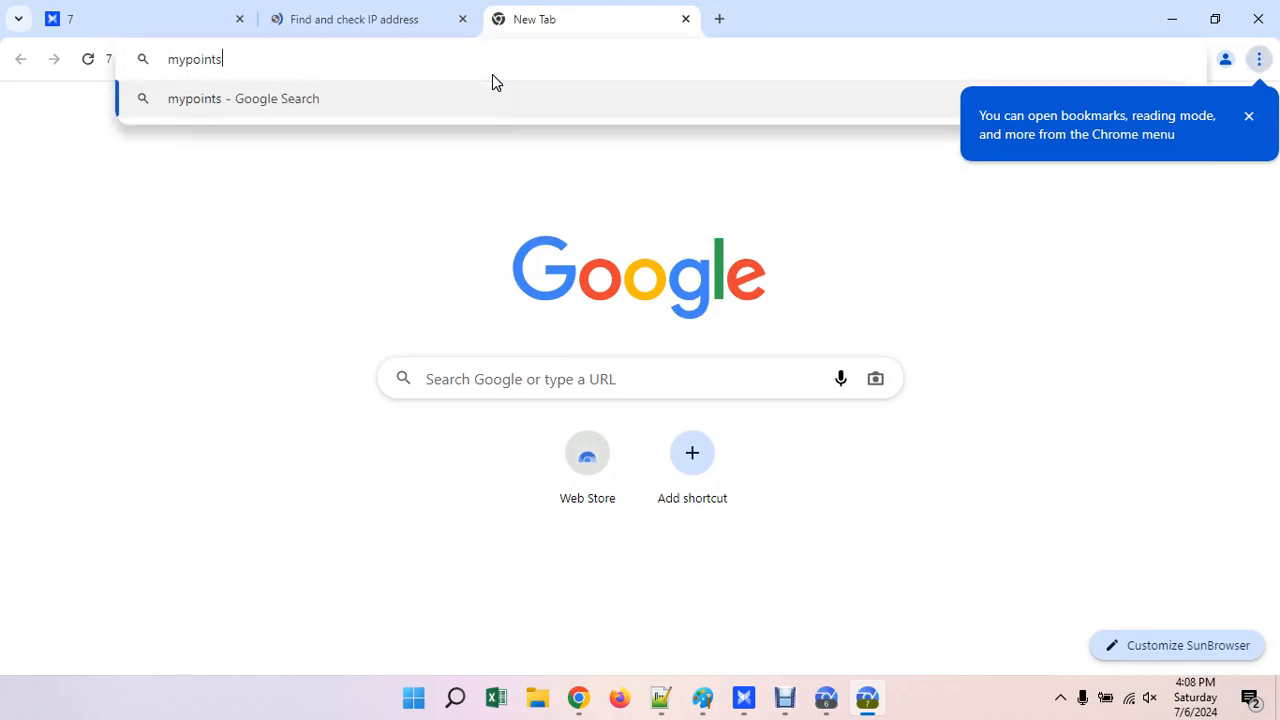
key(Return)
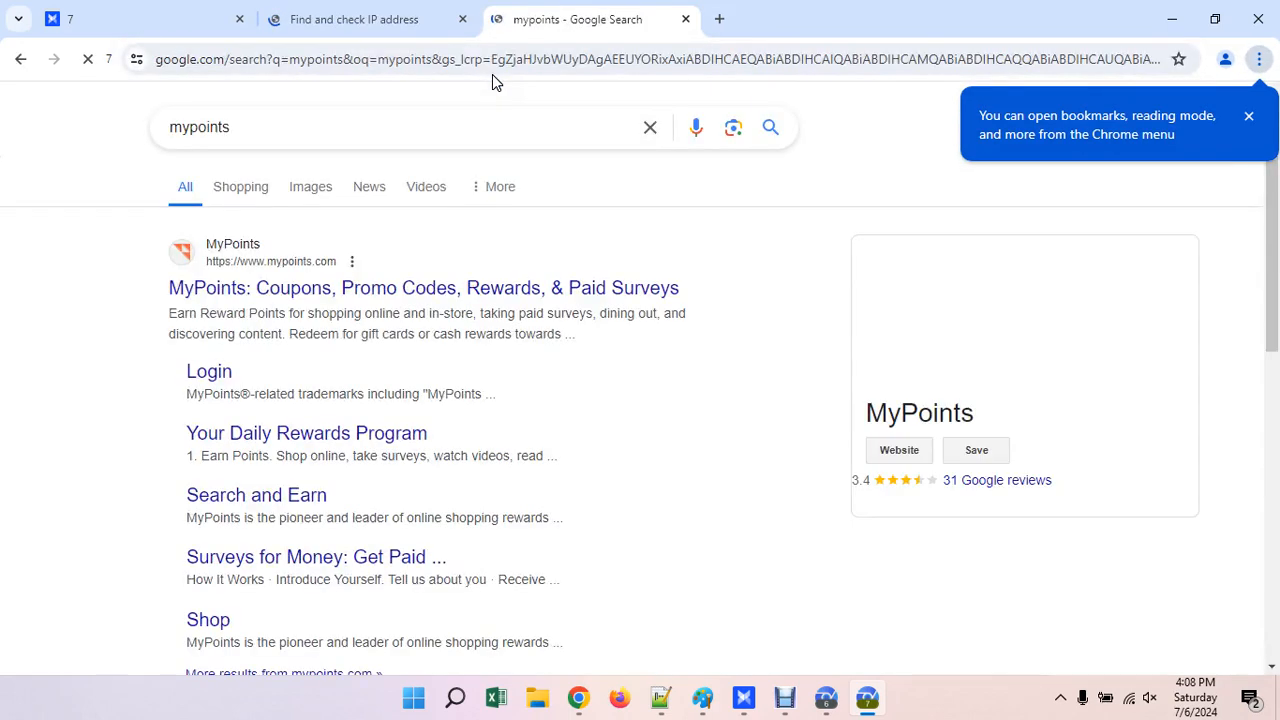
click(357, 289)
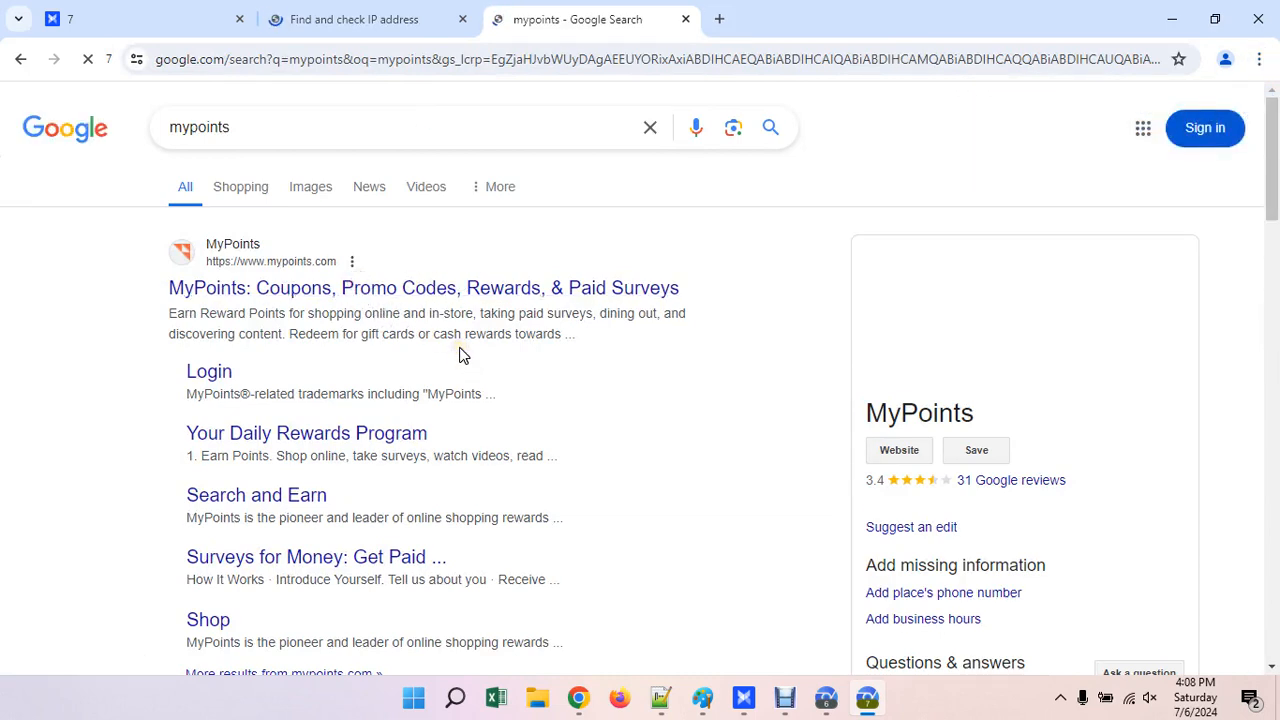
Switch to Google Chrome, open Gmail and go to the mailbox of the seventh account in the account list
click(577, 699)
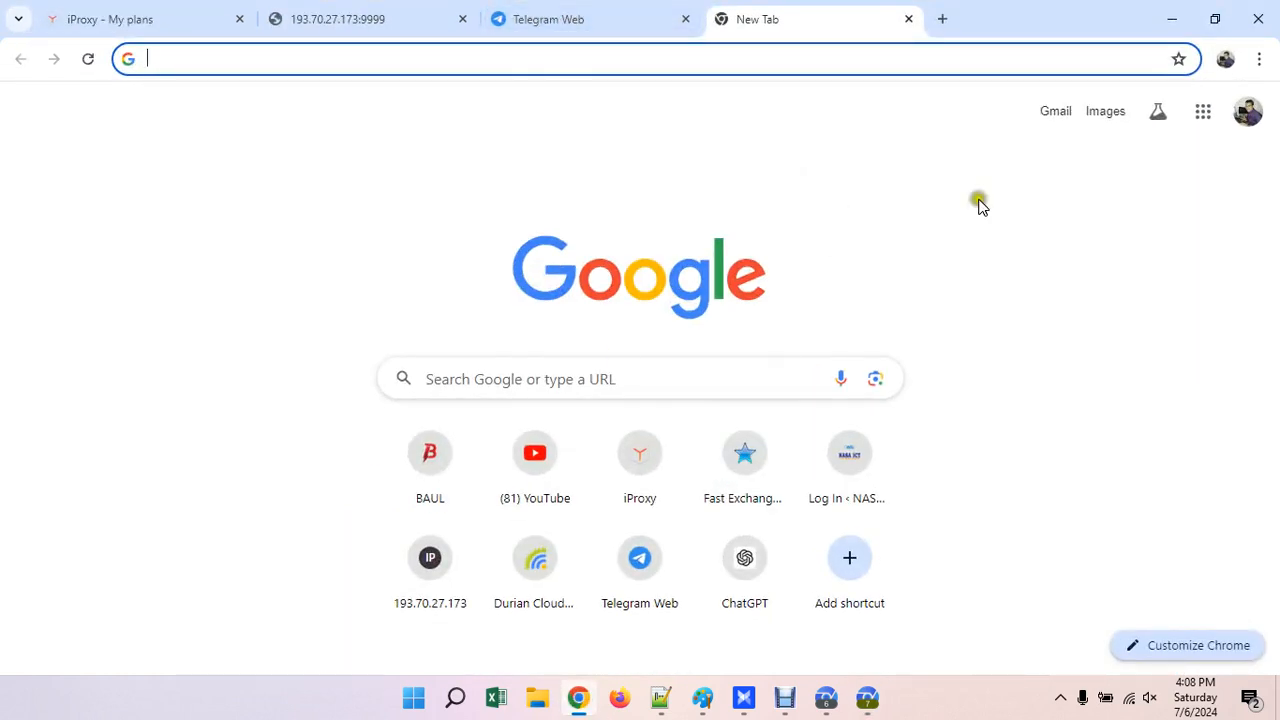
click(1068, 118)
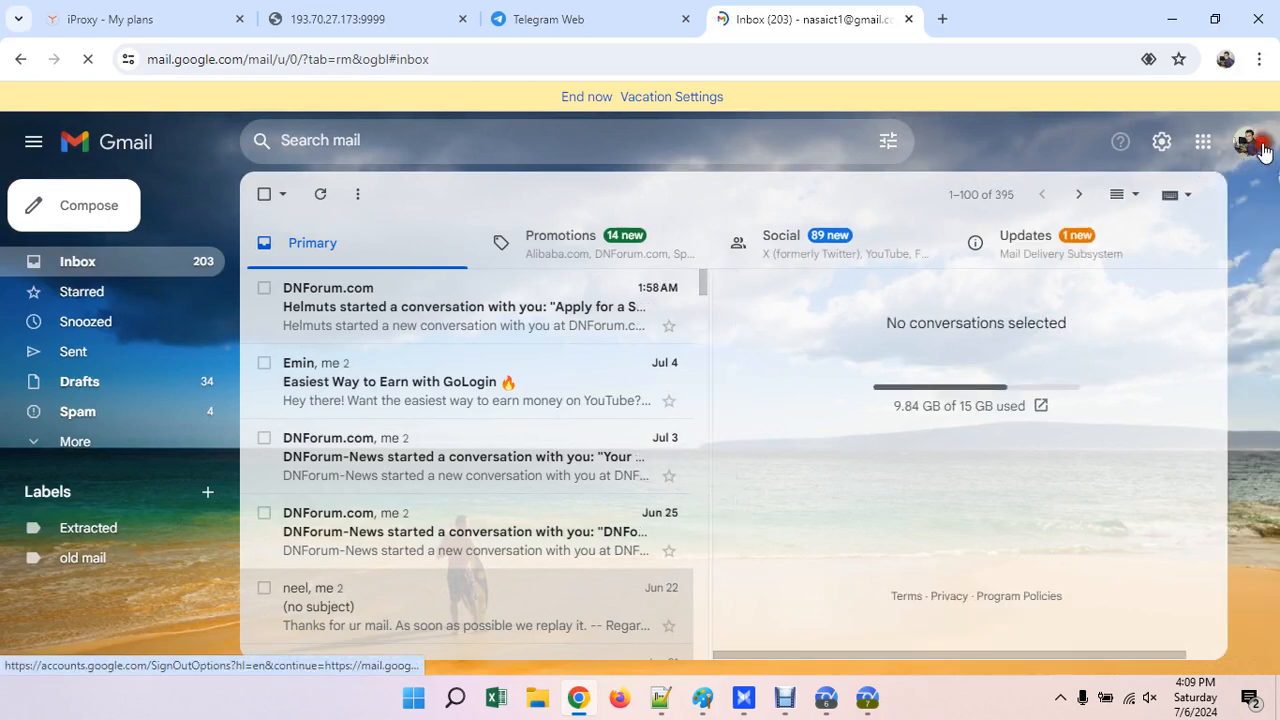
click(1247, 141)
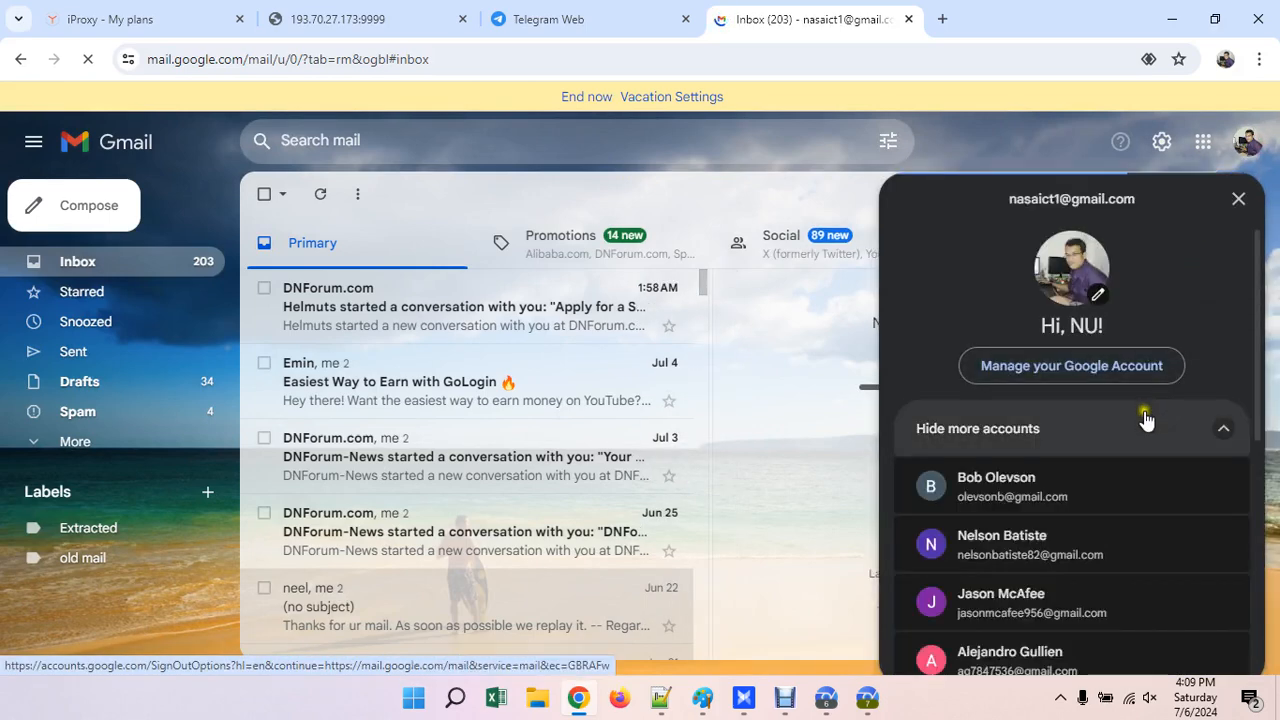
scroll(1146, 418, down, 3)
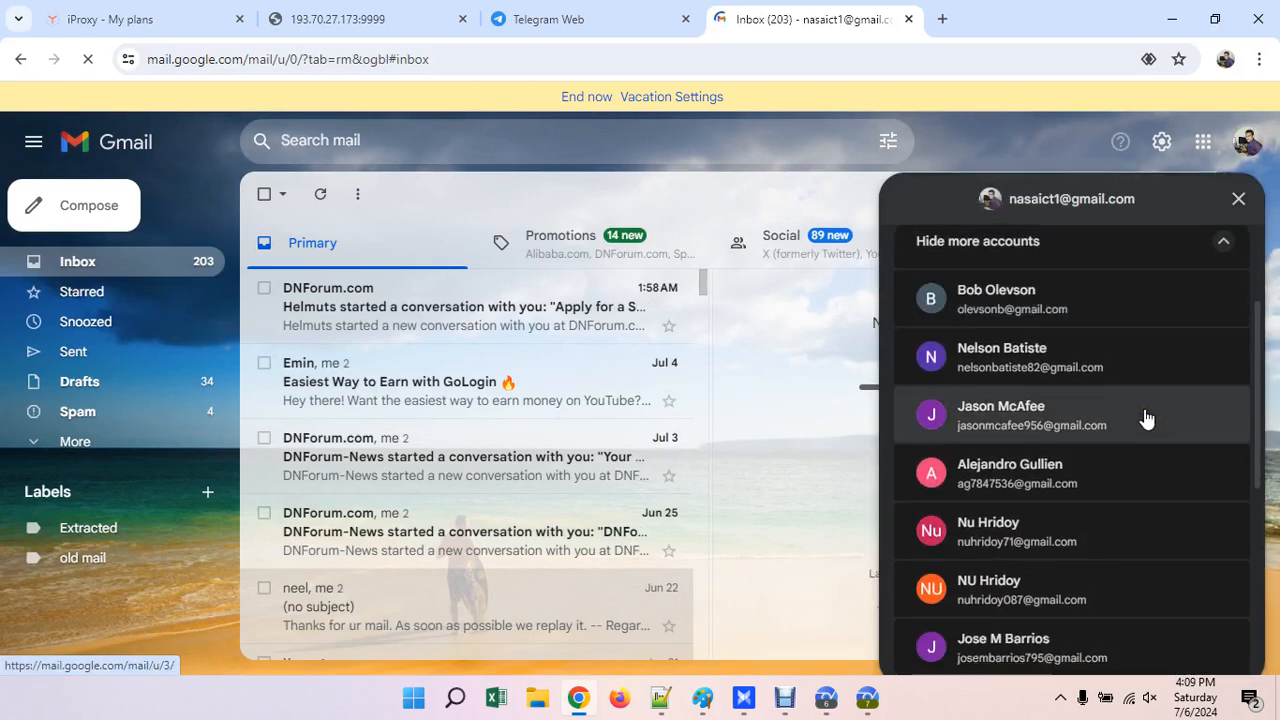
scroll(1146, 418, down, 1)
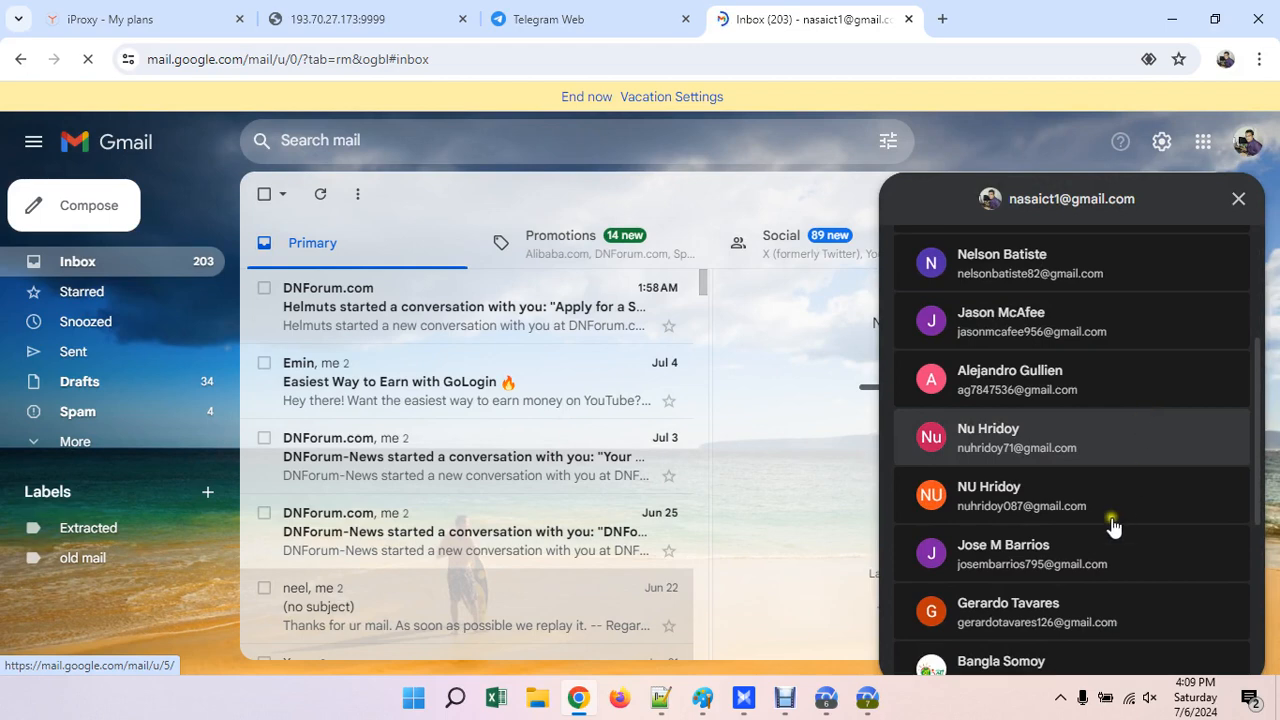
scroll(1112, 527, down, 1)
click(1038, 456)
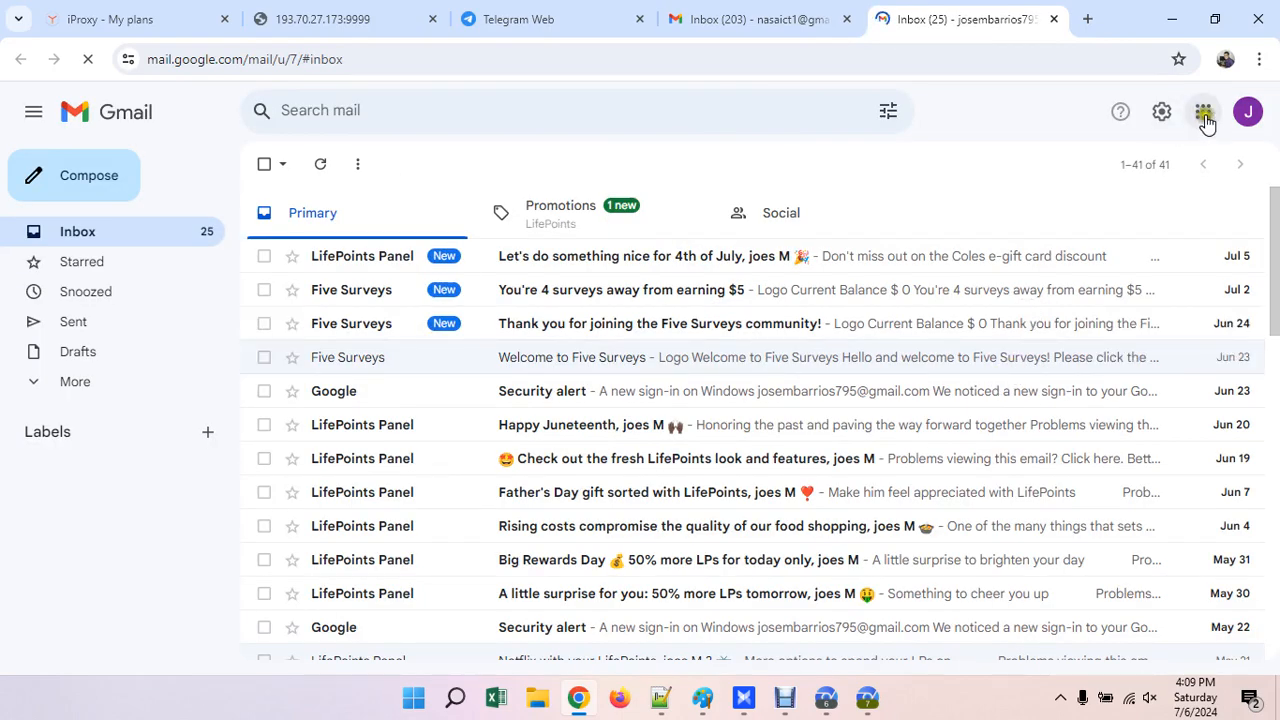
Copy the open Gmail account's e-mail address and paste it into the Email field of the MyPoints sign-up form
click(1247, 112)
drag(1163, 170, 983, 175)
key(ctrl+c)
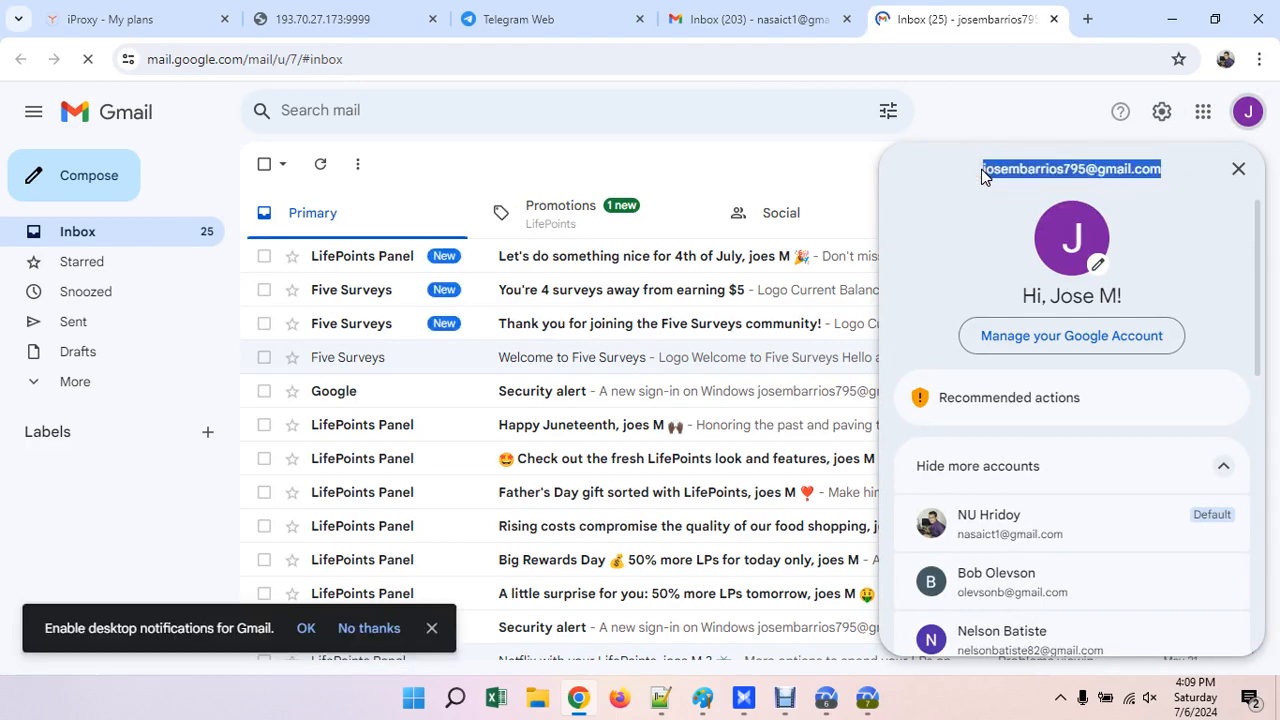
click(1180, 24)
click(891, 320)
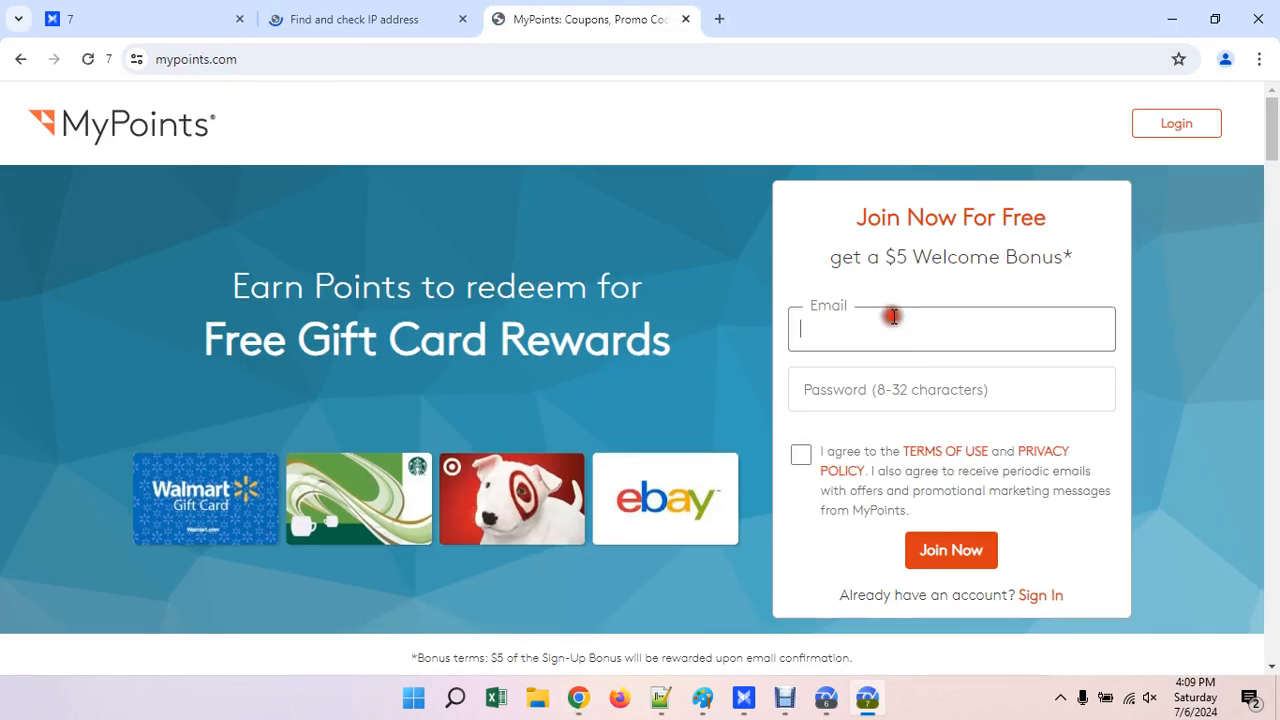
key(ctrl+v)
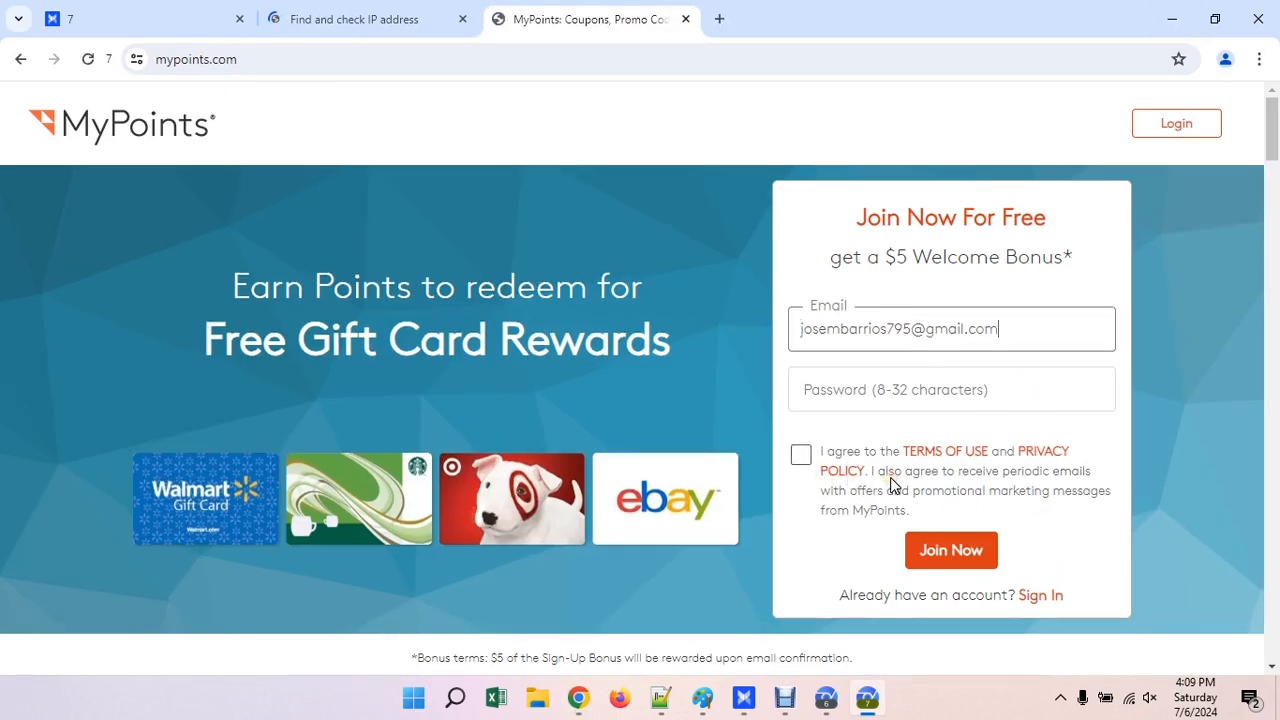
Switch to Notepad++, paste the e-mail address a few lines below the list in new 10 and select its leading part for copying
mouse_move(667, 706)
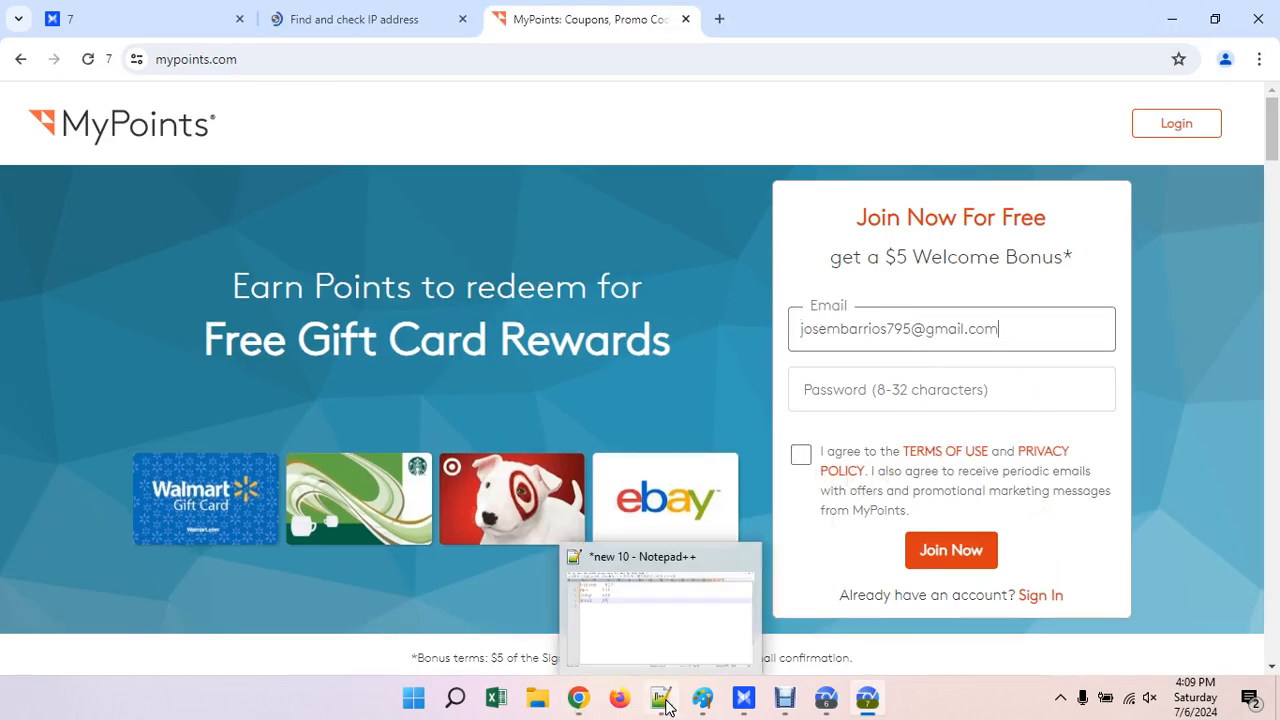
click(665, 704)
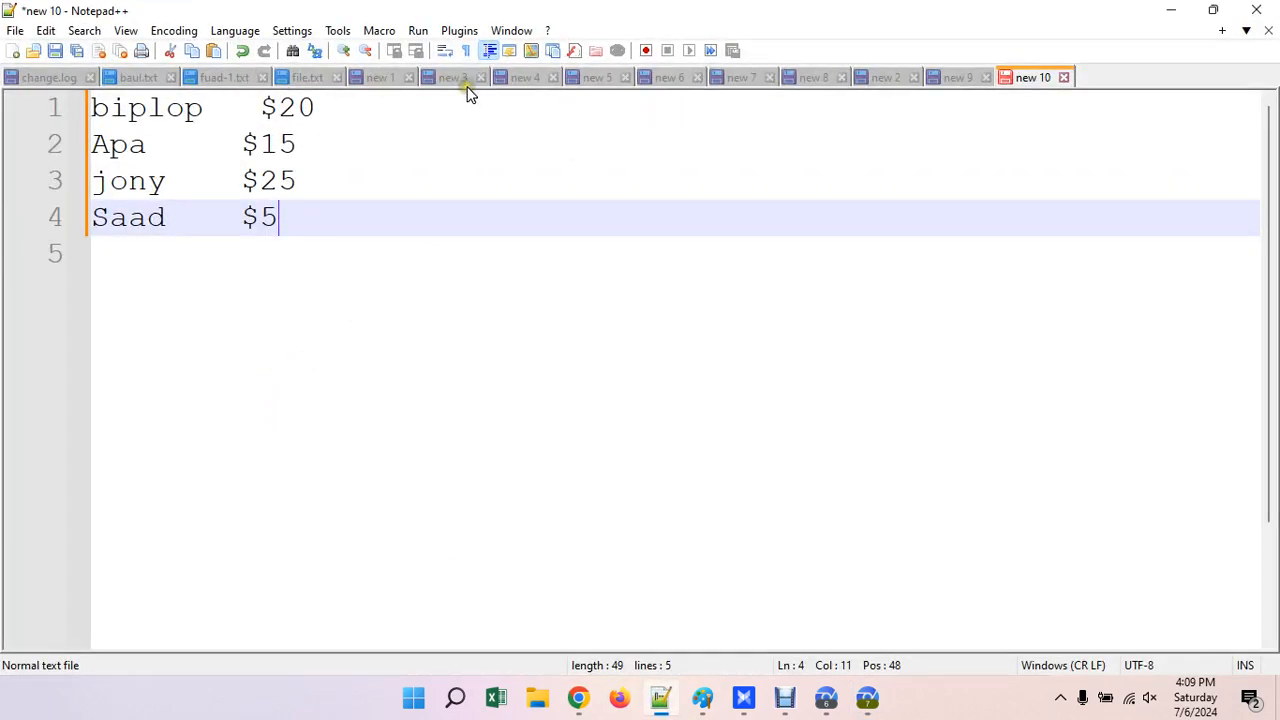
key(Return)
key(Return)
key(Return)
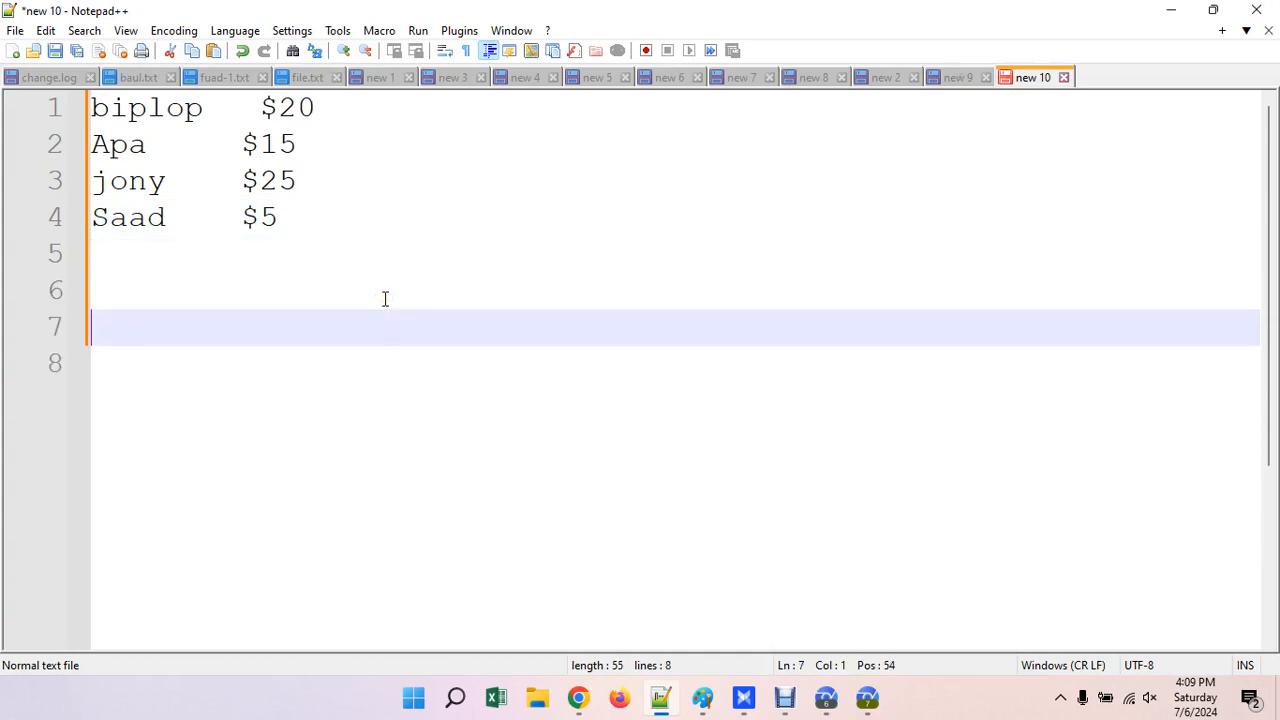
key(Return)
key(ctrl+v)
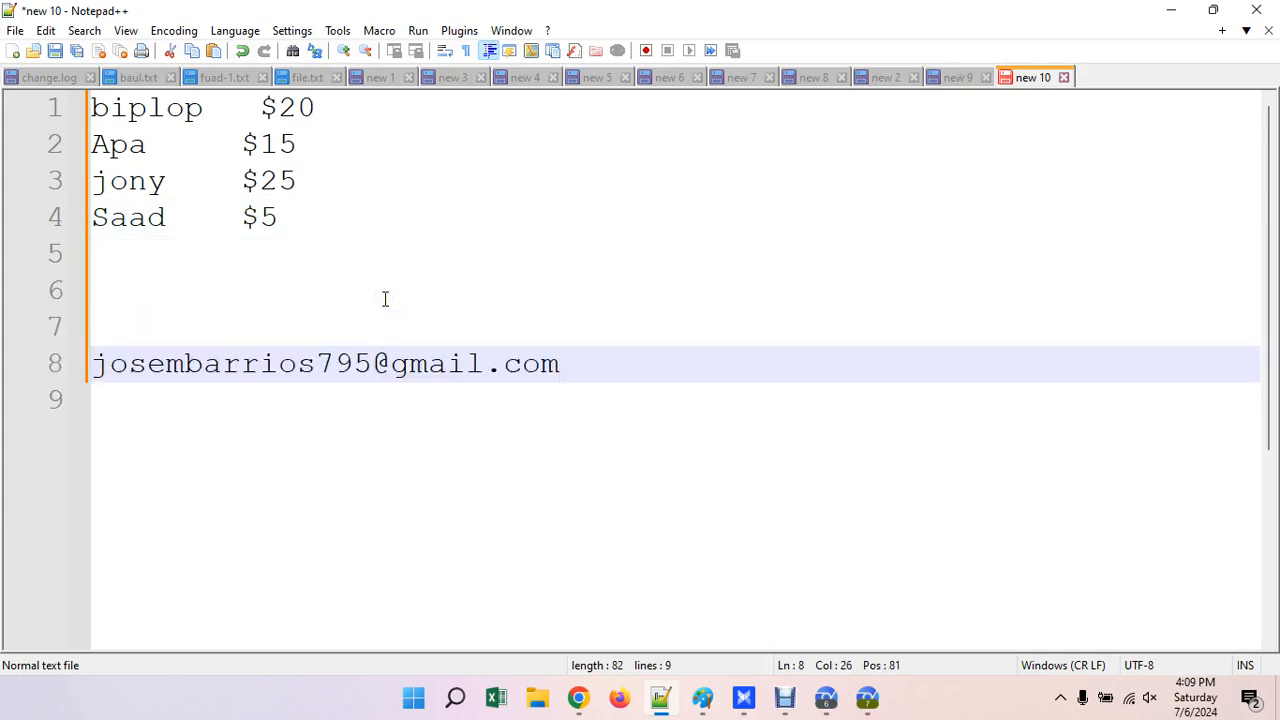
key(Return)
drag(386, 356, 9, 363)
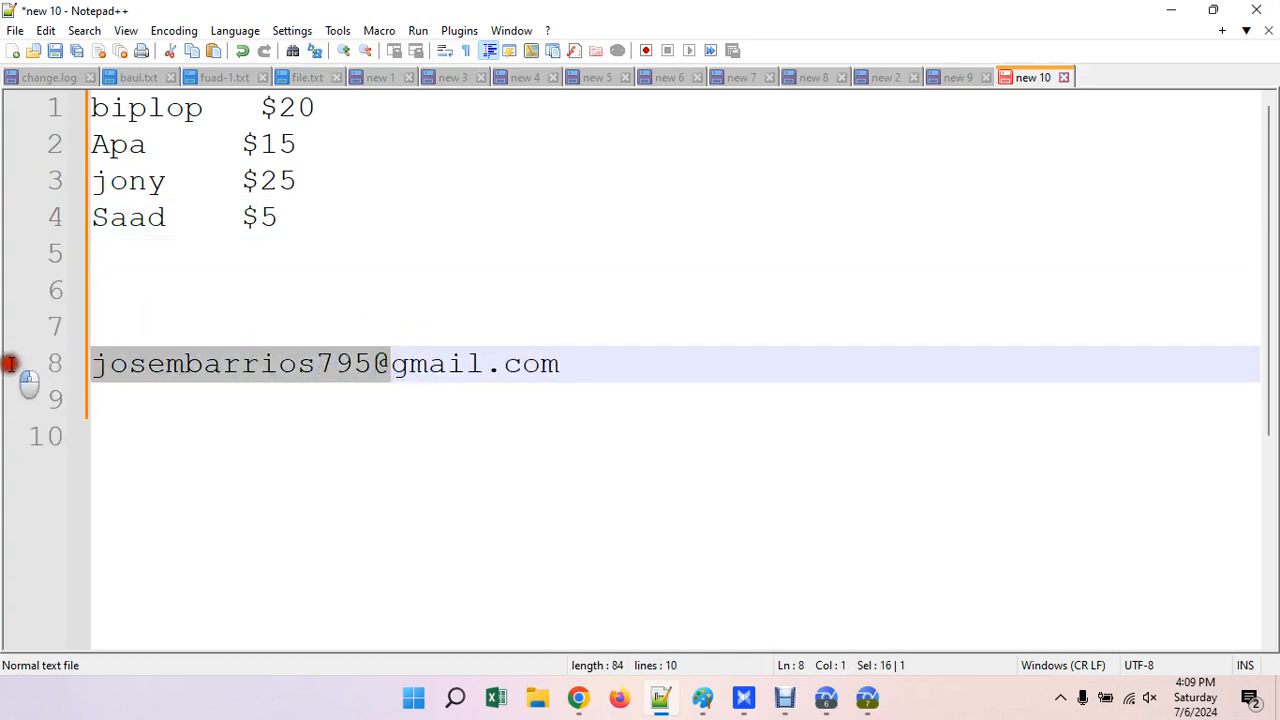
Return to MyPoints, enter the account password, agree to the terms and submit the sign-up form, refusing to save the password
click(866, 697)
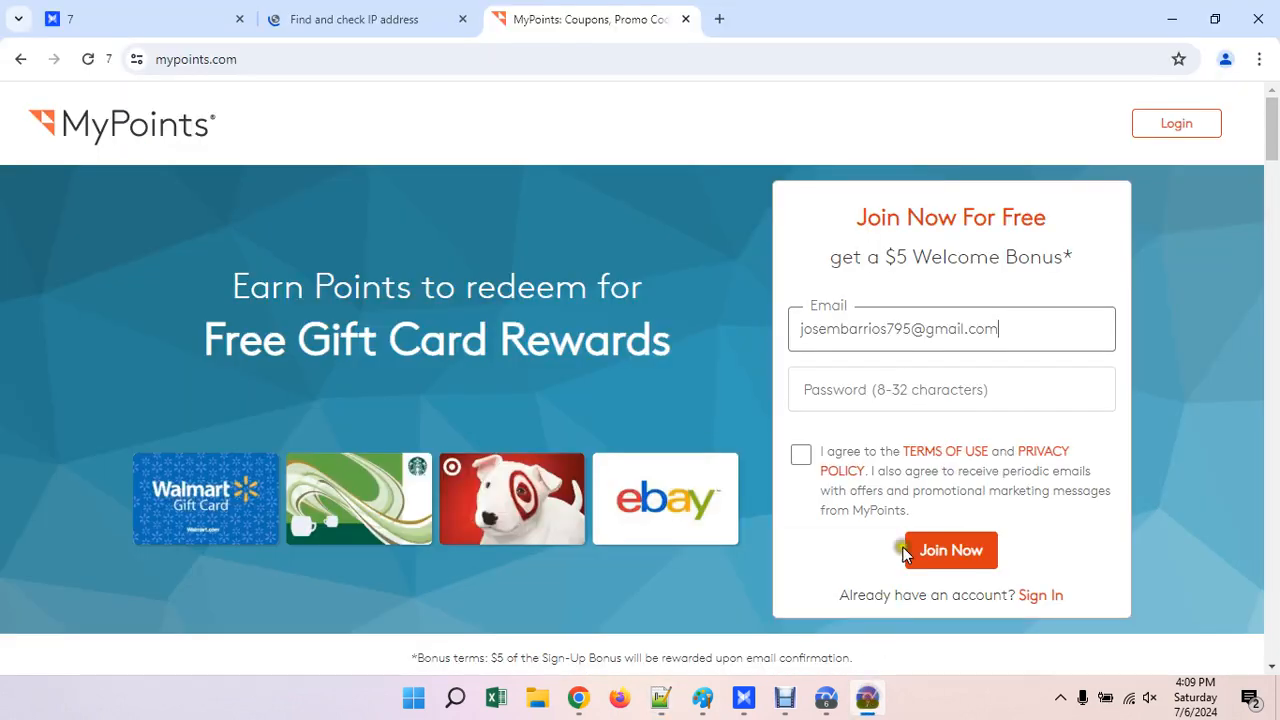
click(895, 405)
key(ctrl+v)
click(801, 455)
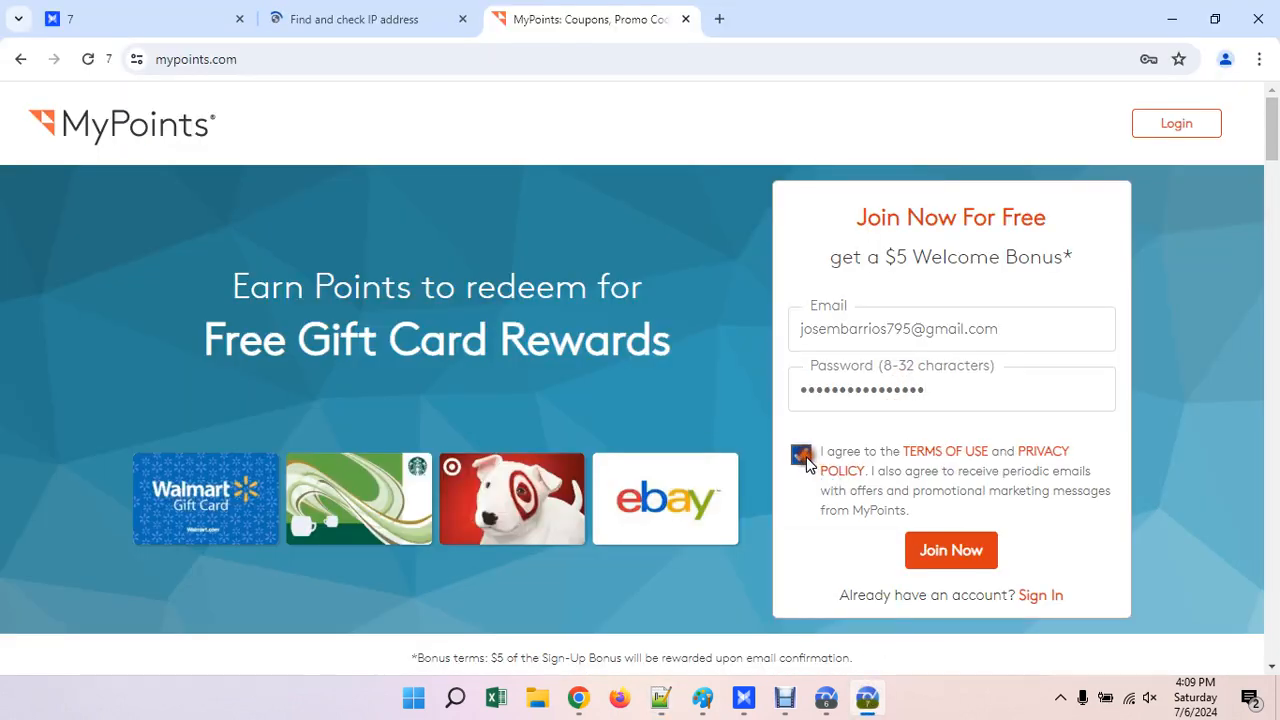
click(972, 553)
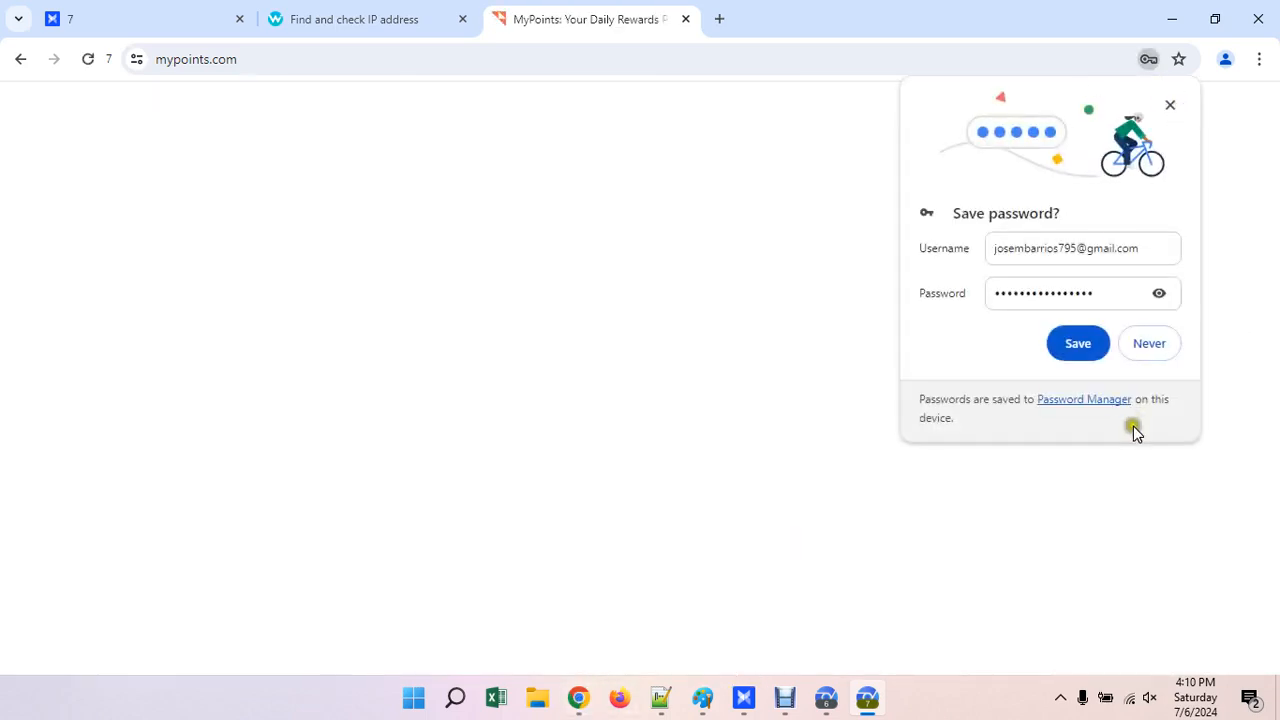
click(1150, 343)
Switch to Gmail in Google Chrome, open the MyPoints activation e-mail and copy the Confirm Now link address
click(580, 698)
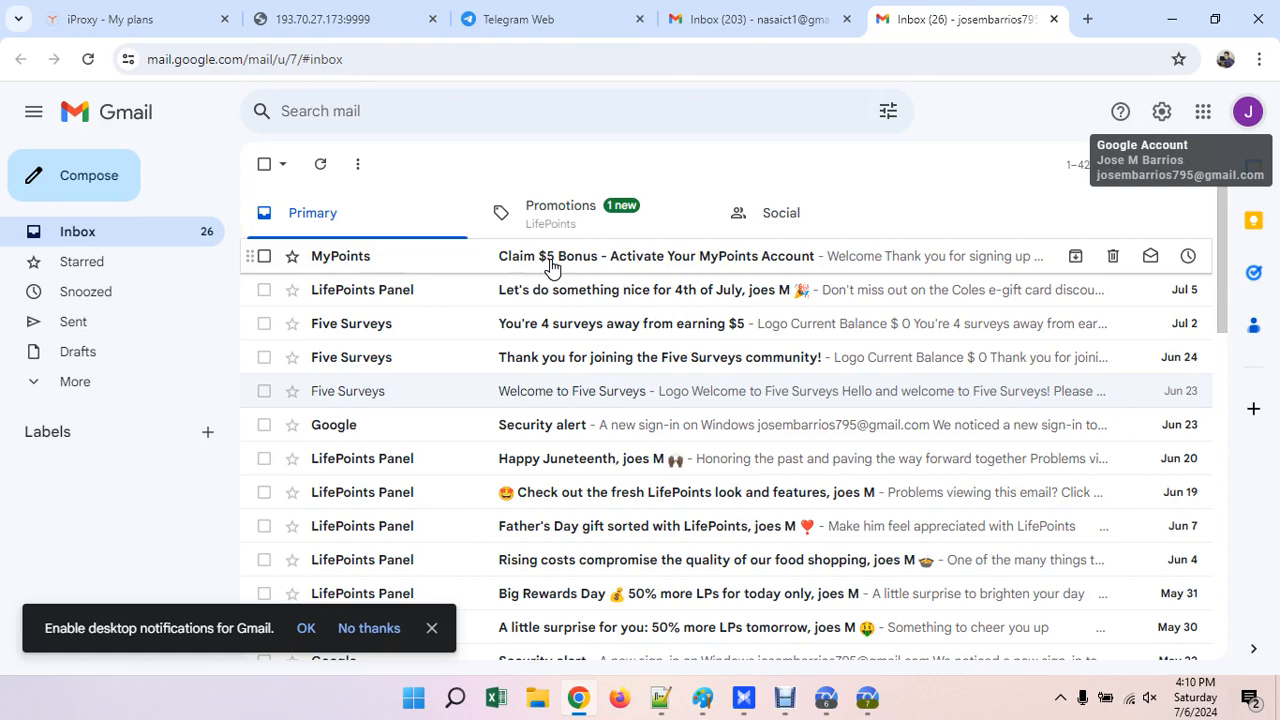
click(550, 267)
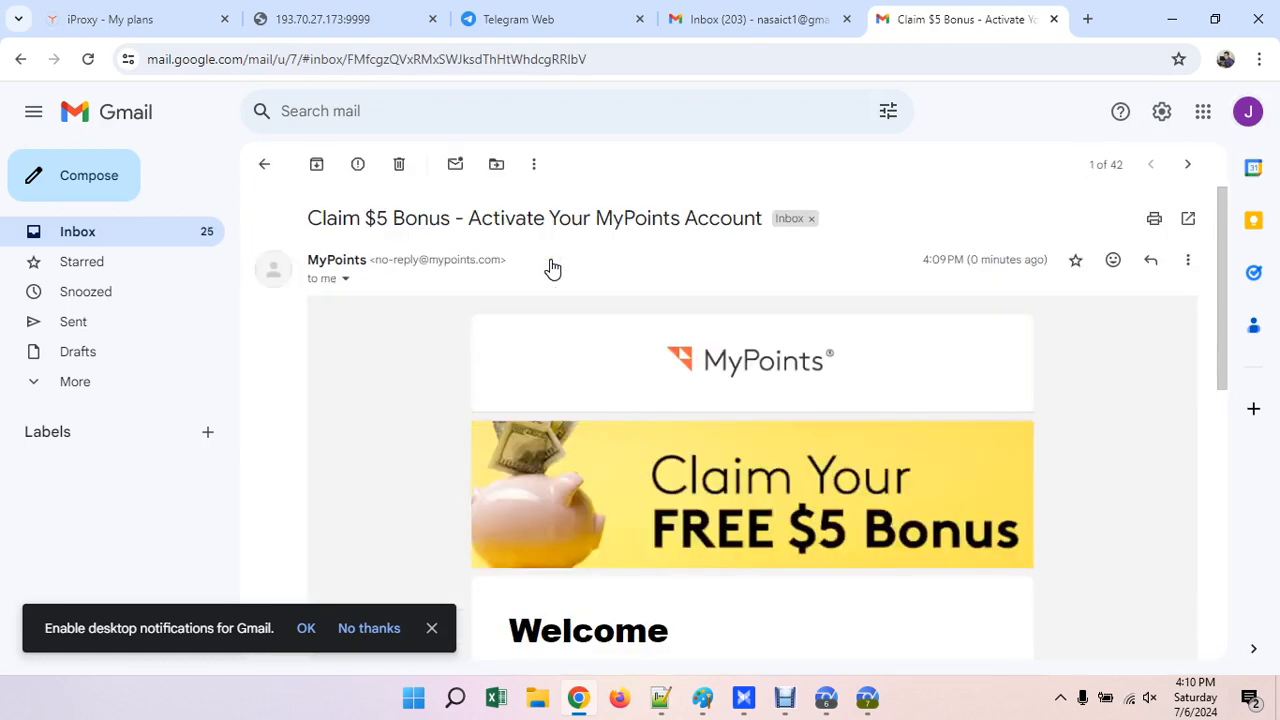
scroll(550, 262, down, 5)
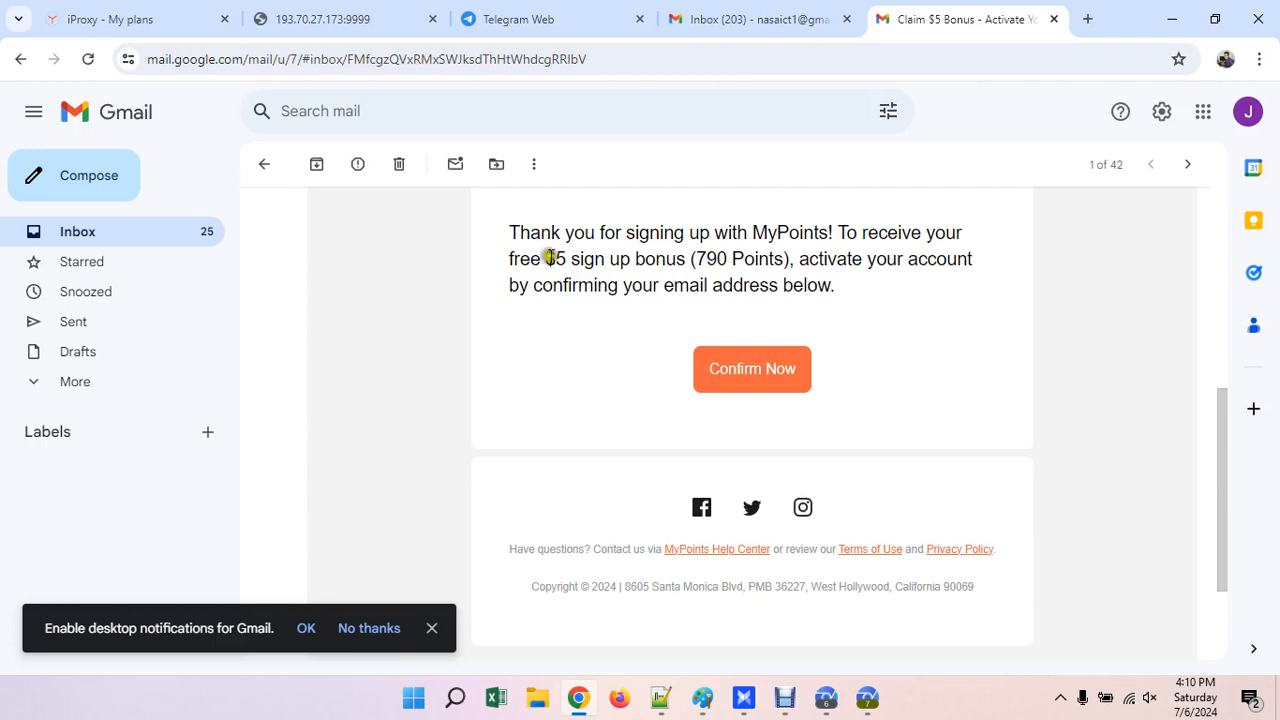
right_click(728, 372)
click(803, 511)
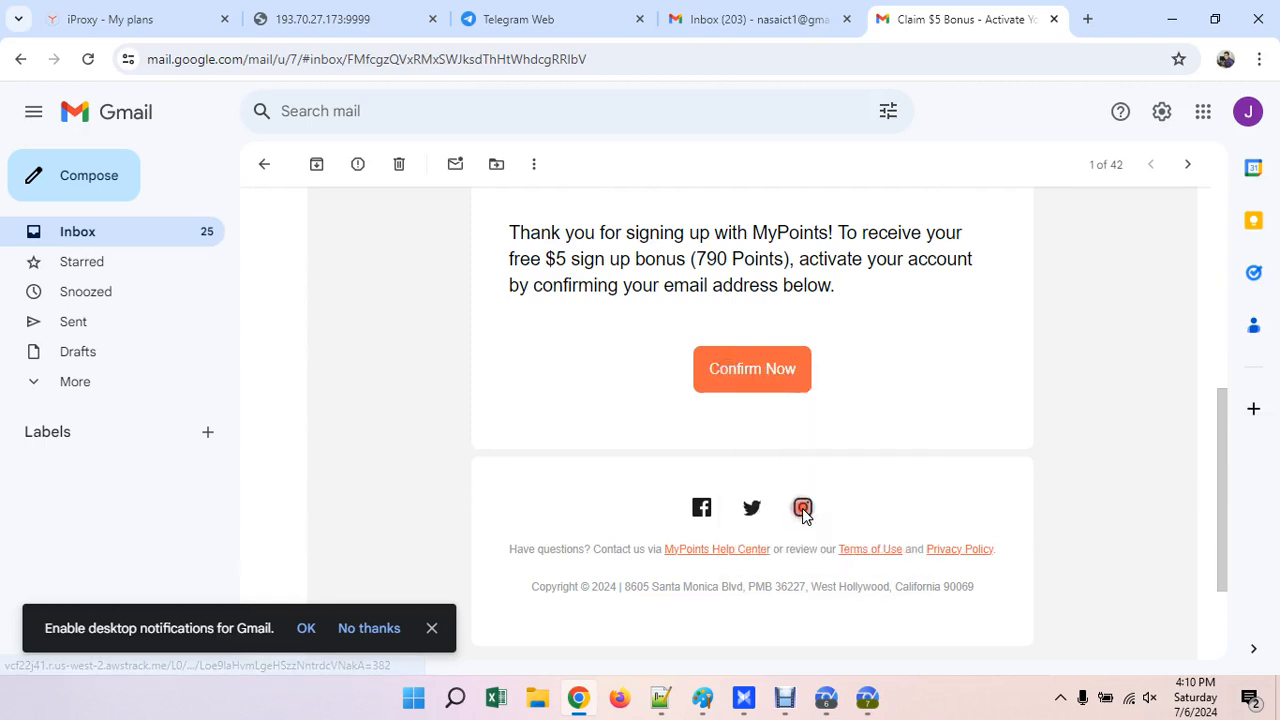
Switch back to the MyPoints profile's browser and load the copied confirmation link in the current tab
click(867, 698)
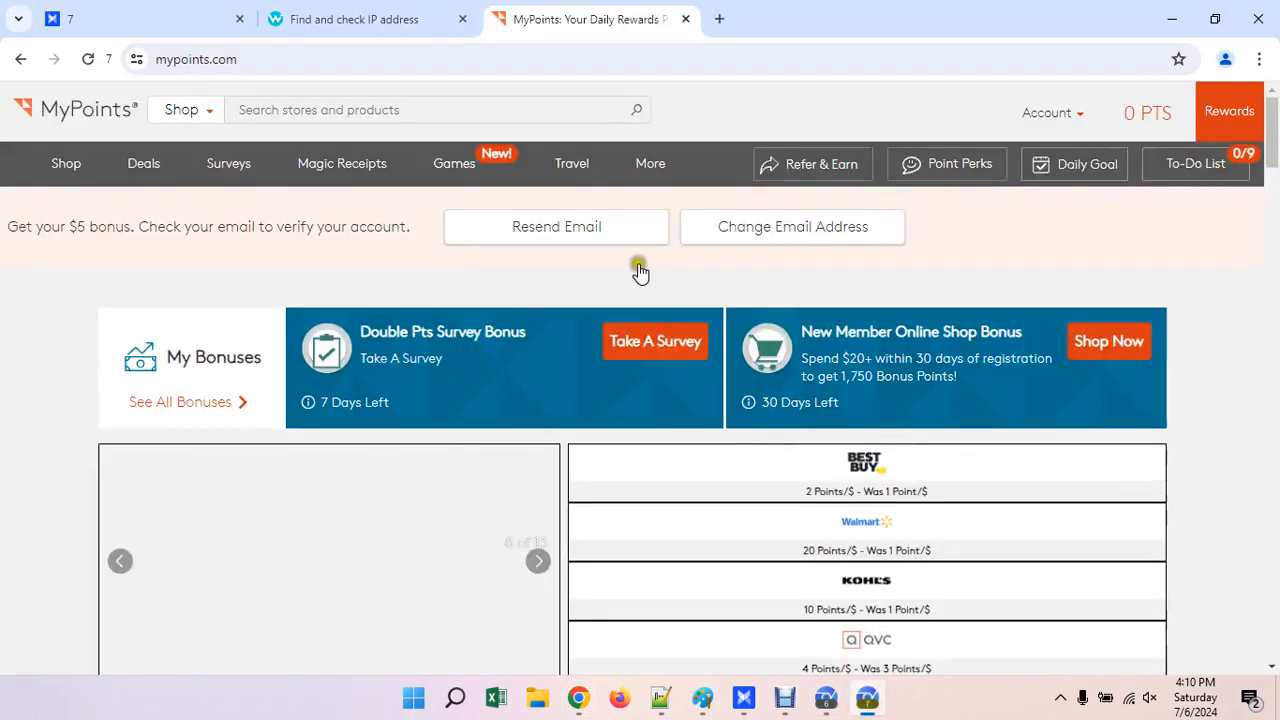
right_click(330, 55)
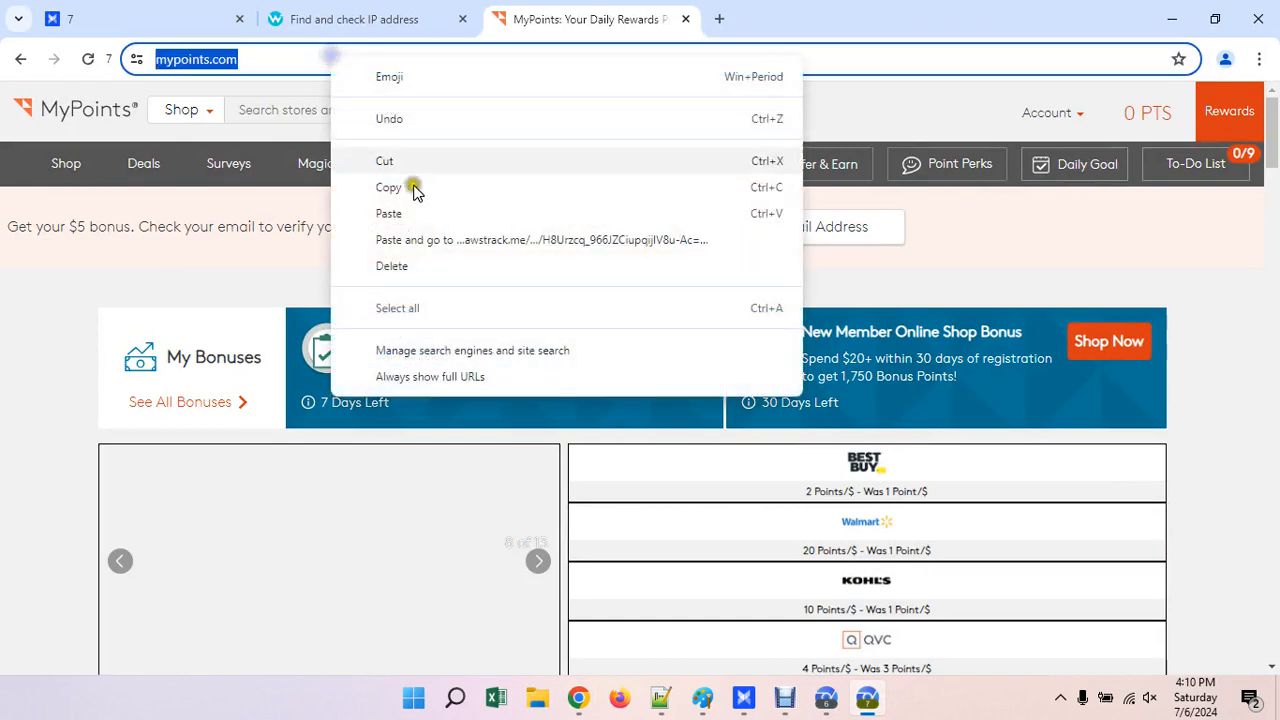
click(431, 240)
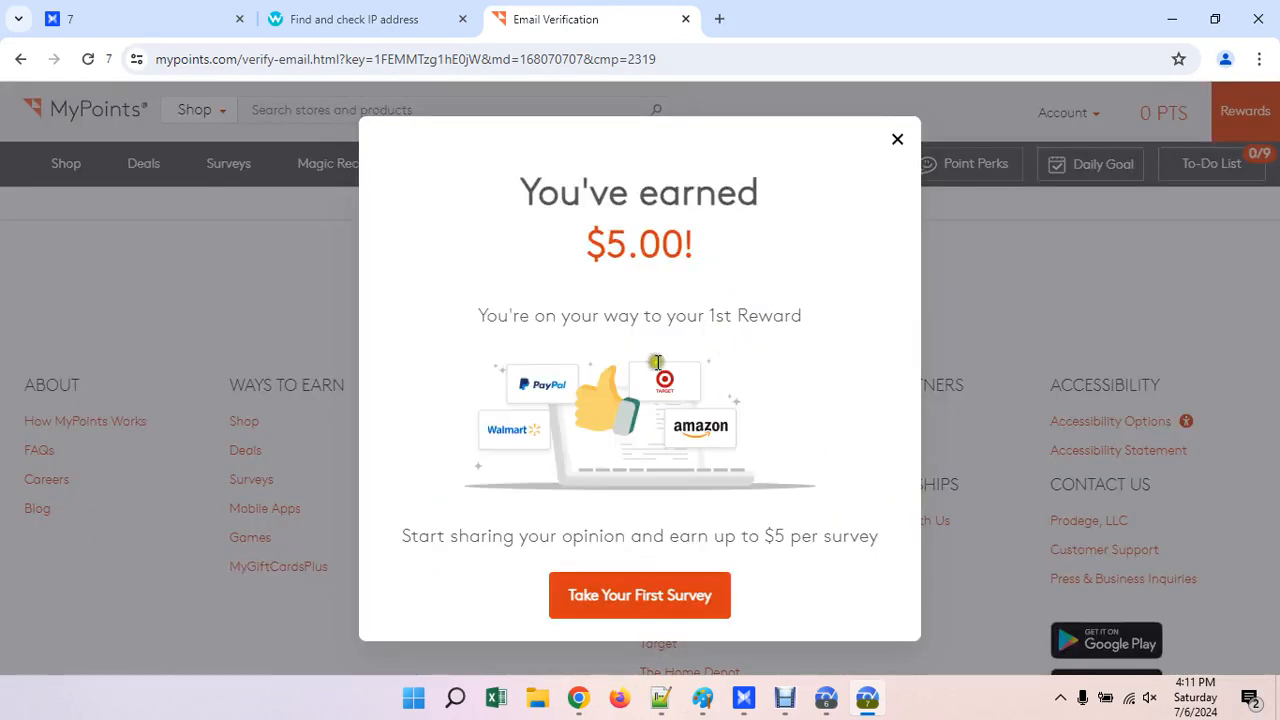
Start the first MyPoints survey and accept the survey eligibility, honesty and confidentiality statements
click(665, 600)
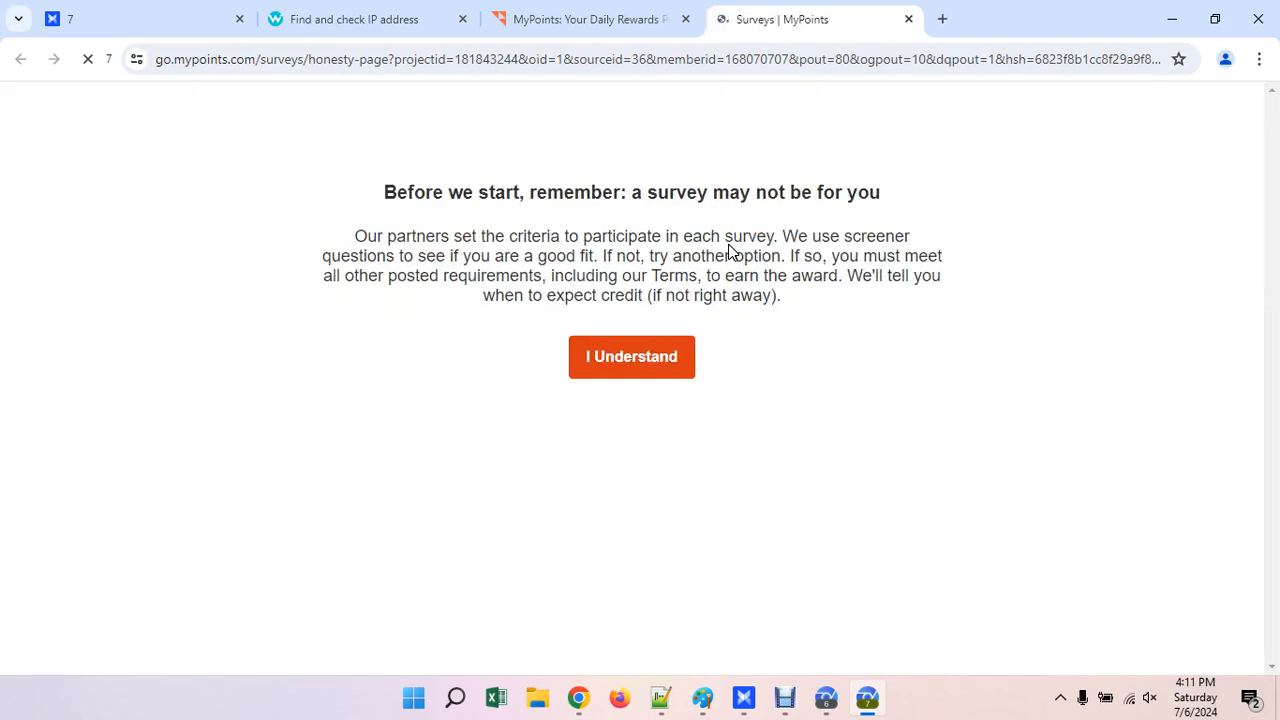
click(630, 357)
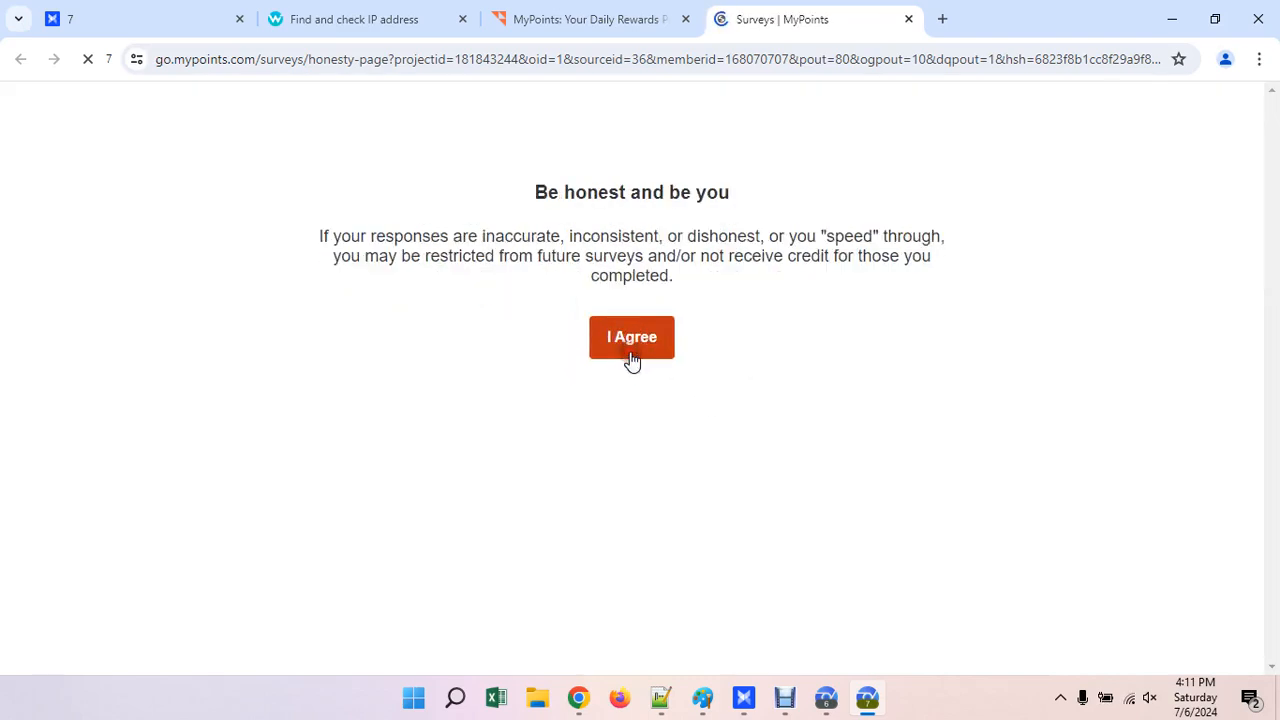
click(641, 338)
click(641, 340)
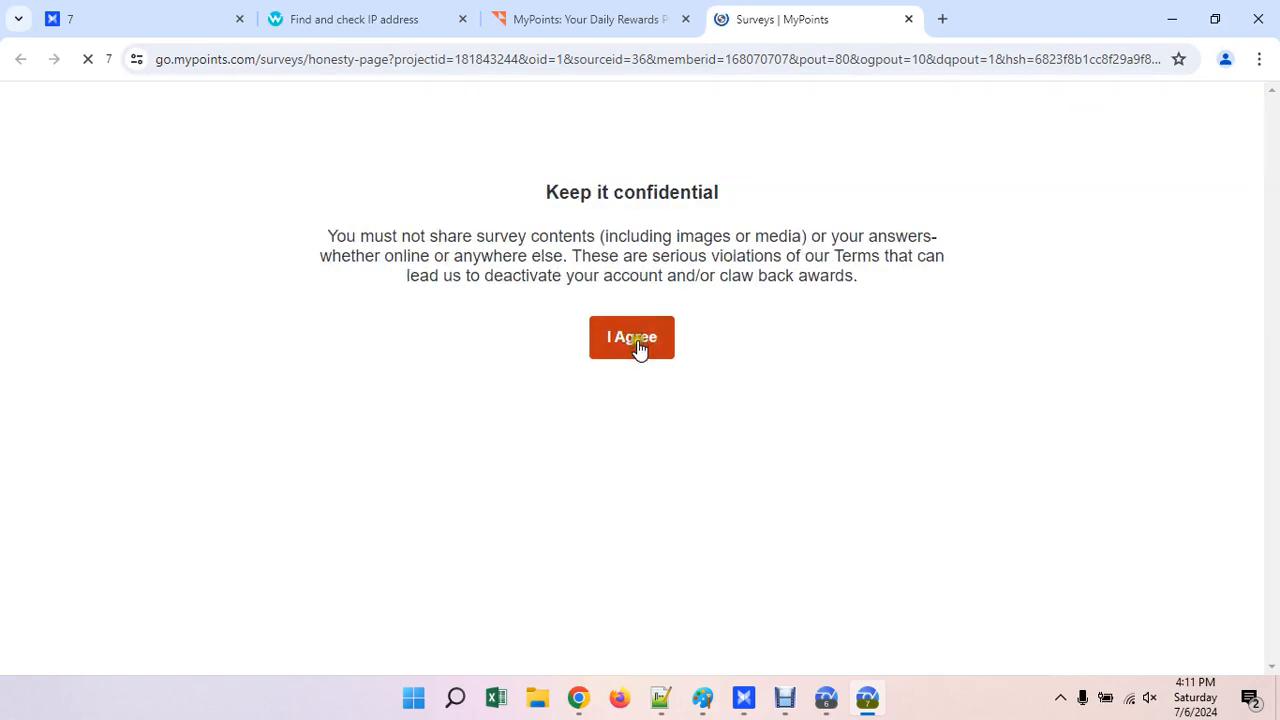
click(638, 340)
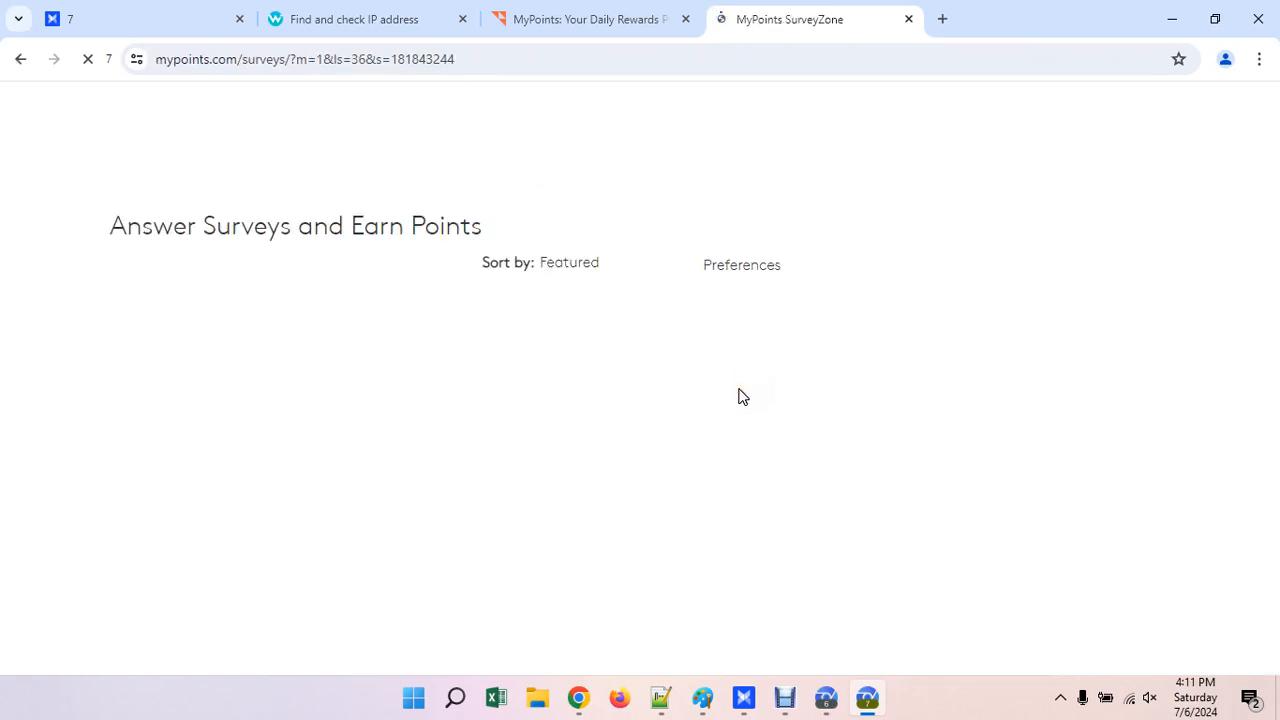
click(738, 385)
click(738, 378)
click(736, 372)
click(736, 371)
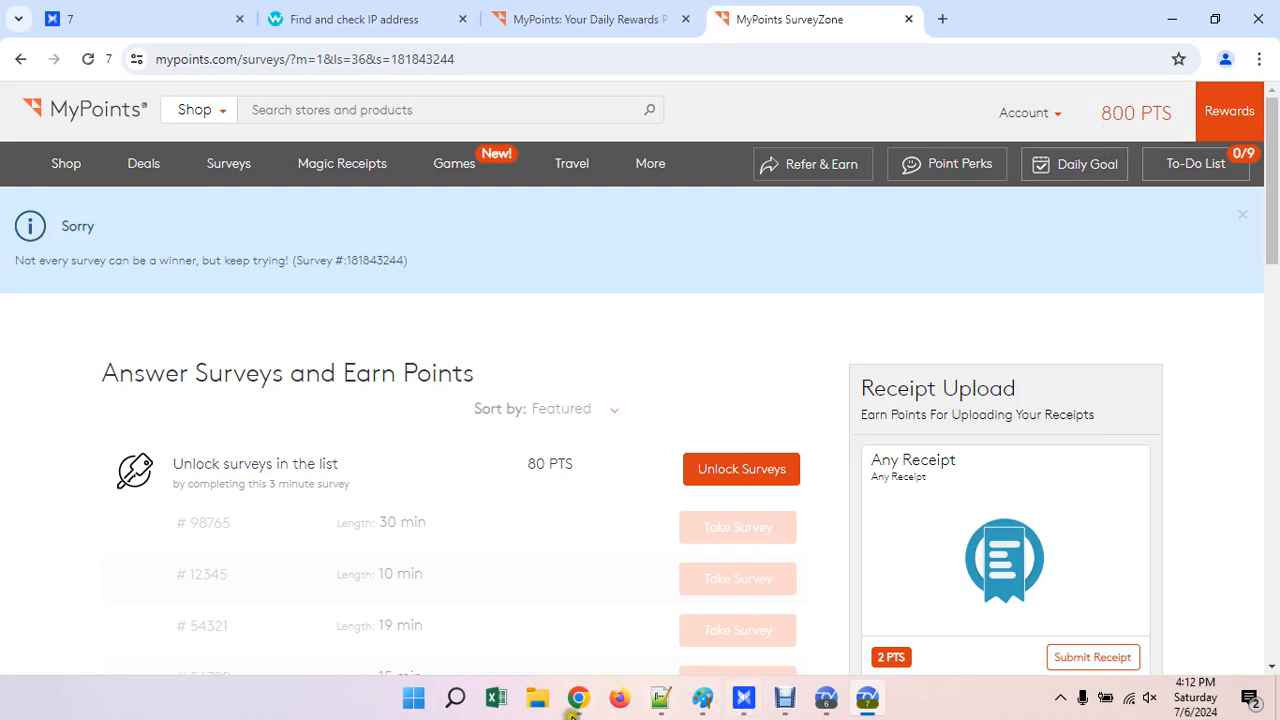
Open Calculator, divide 800 by 5 to work out the points per dollar, and close Calculator
click(453, 692)
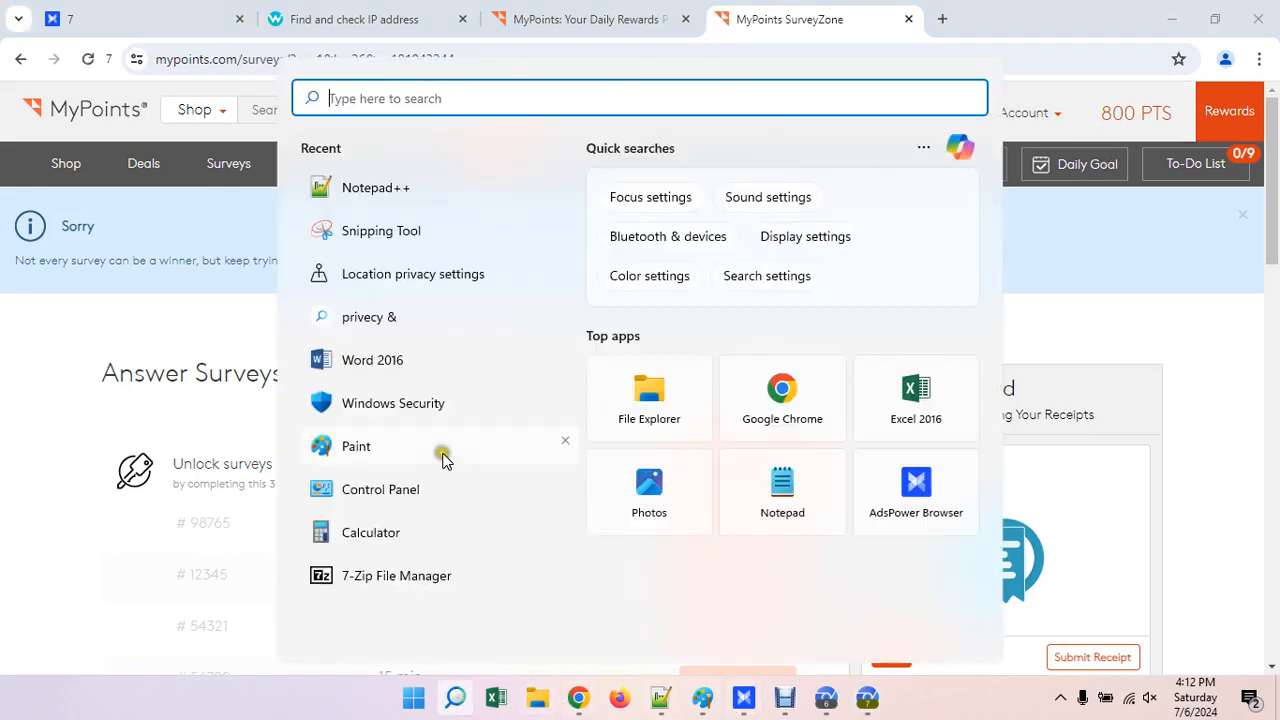
click(386, 528)
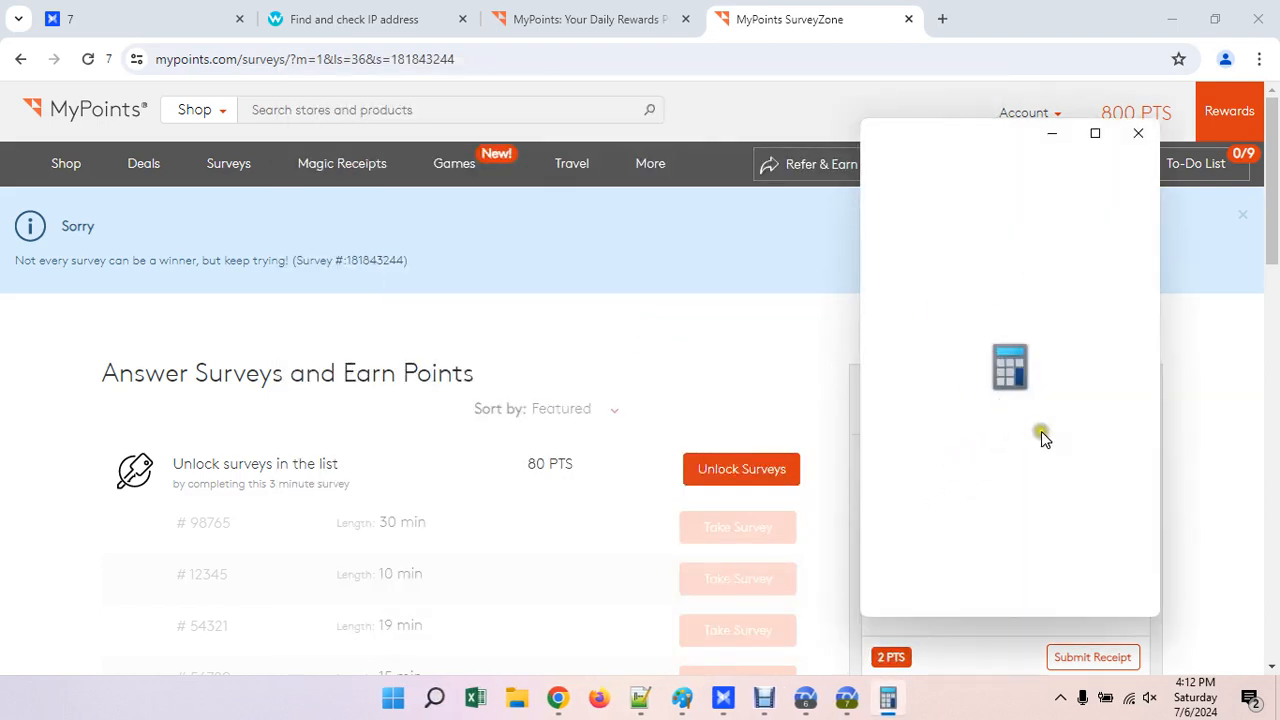
click(980, 438)
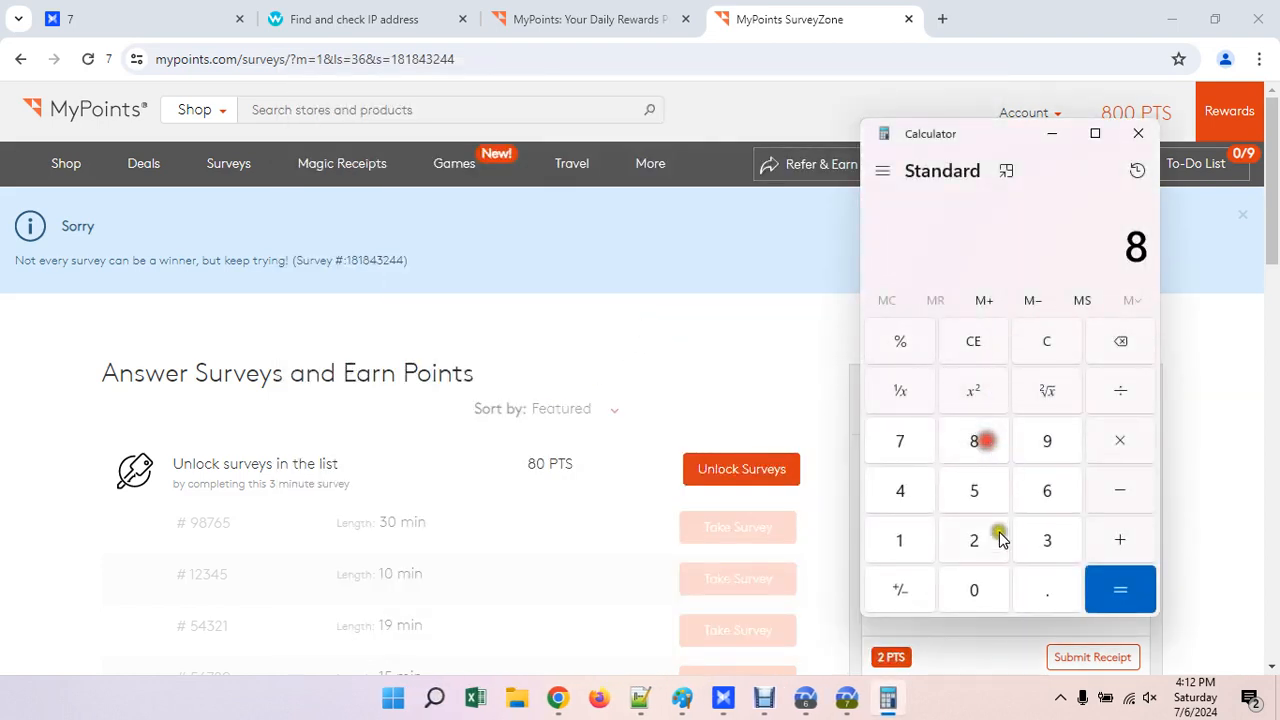
click(983, 591)
click(985, 593)
click(1122, 390)
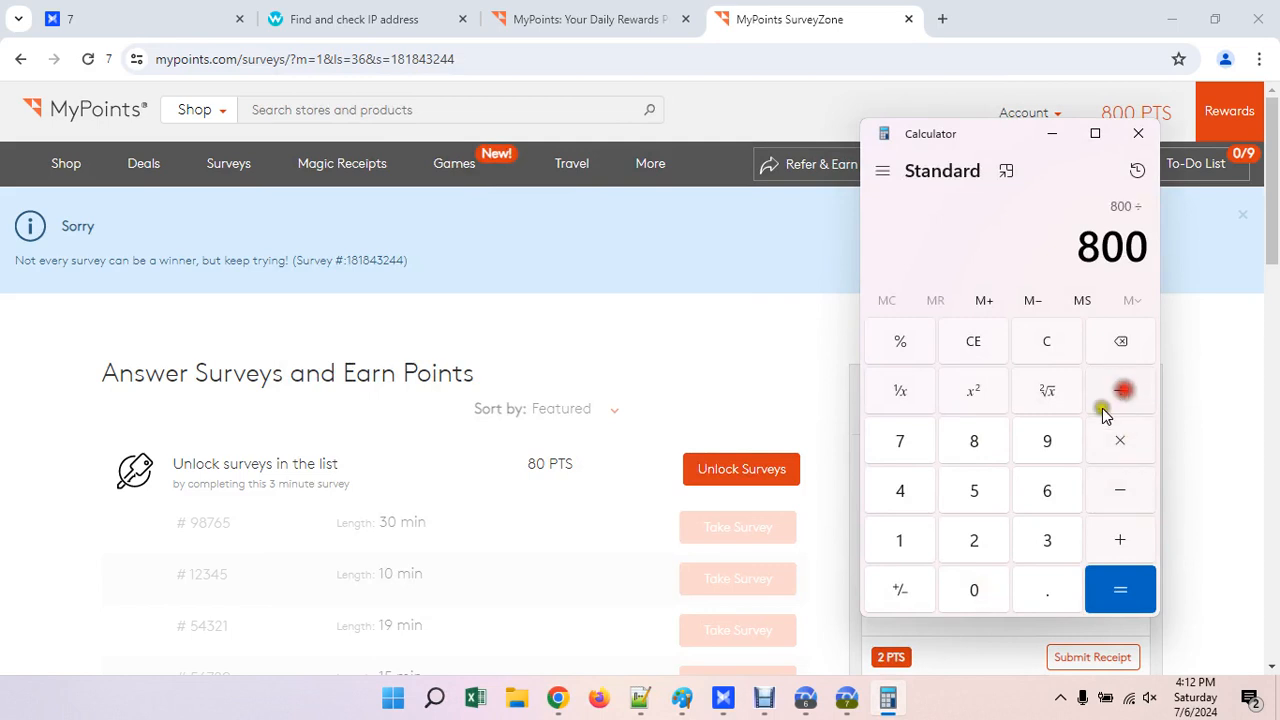
click(980, 494)
click(1120, 590)
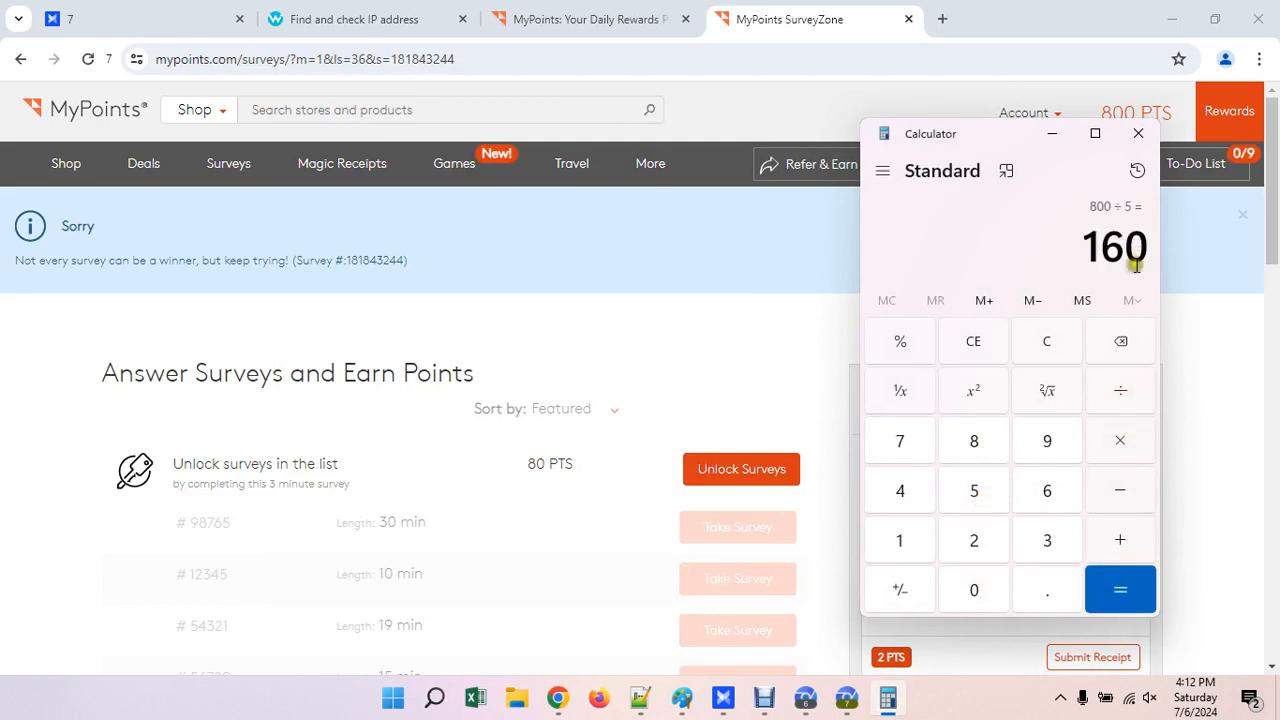
click(1082, 245)
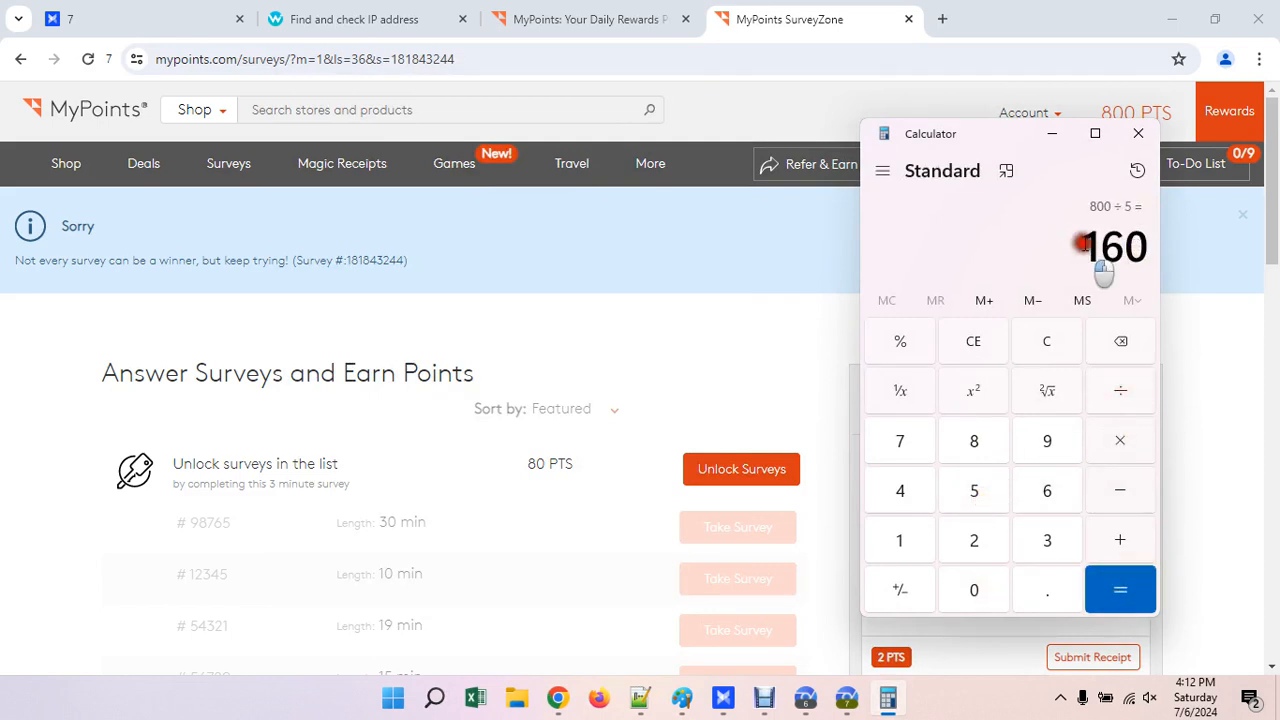
click(1136, 137)
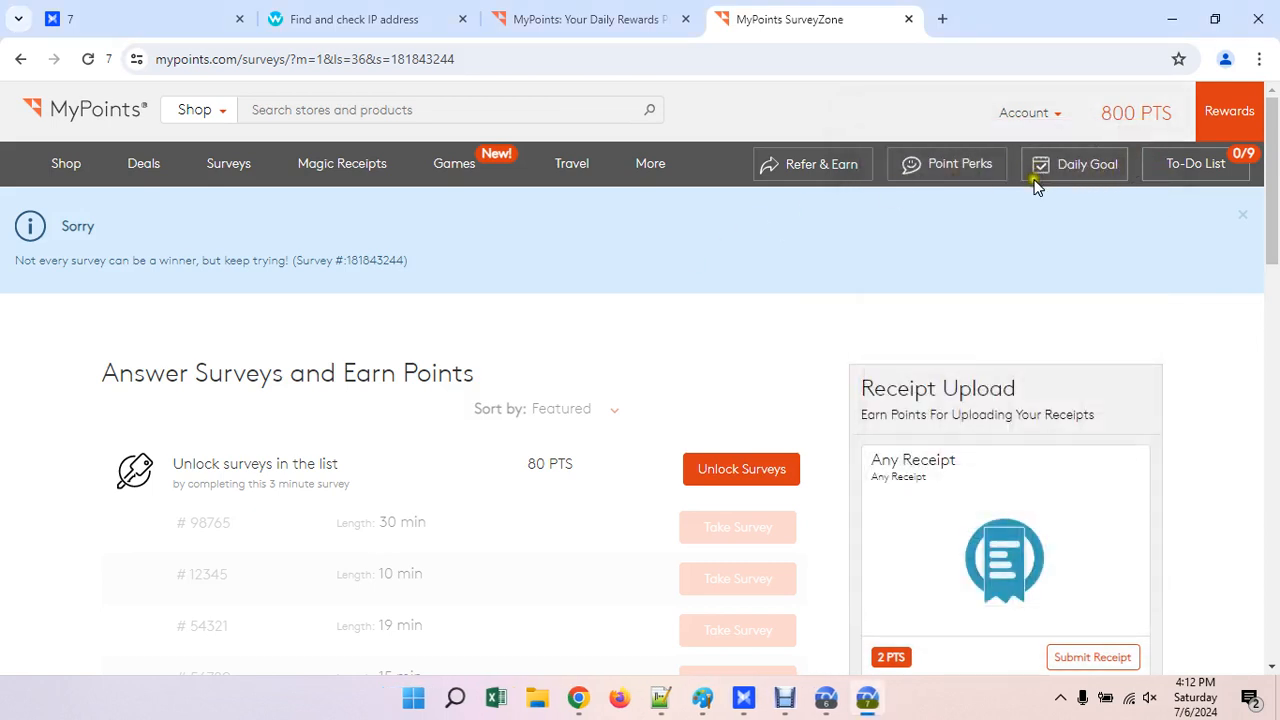
Review the locked surveys on the MyPoints SurveyZone page and view the Your Survey Profile section
scroll(603, 320, down, 1)
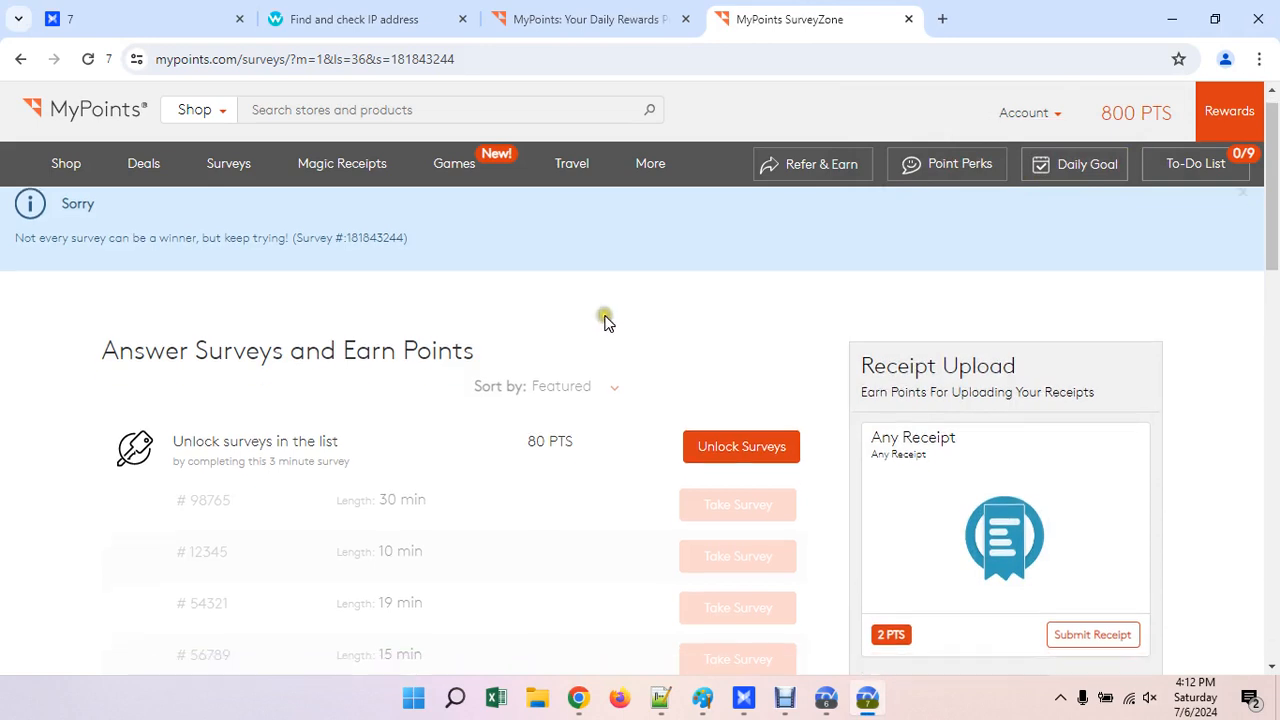
scroll(623, 388, down, 1)
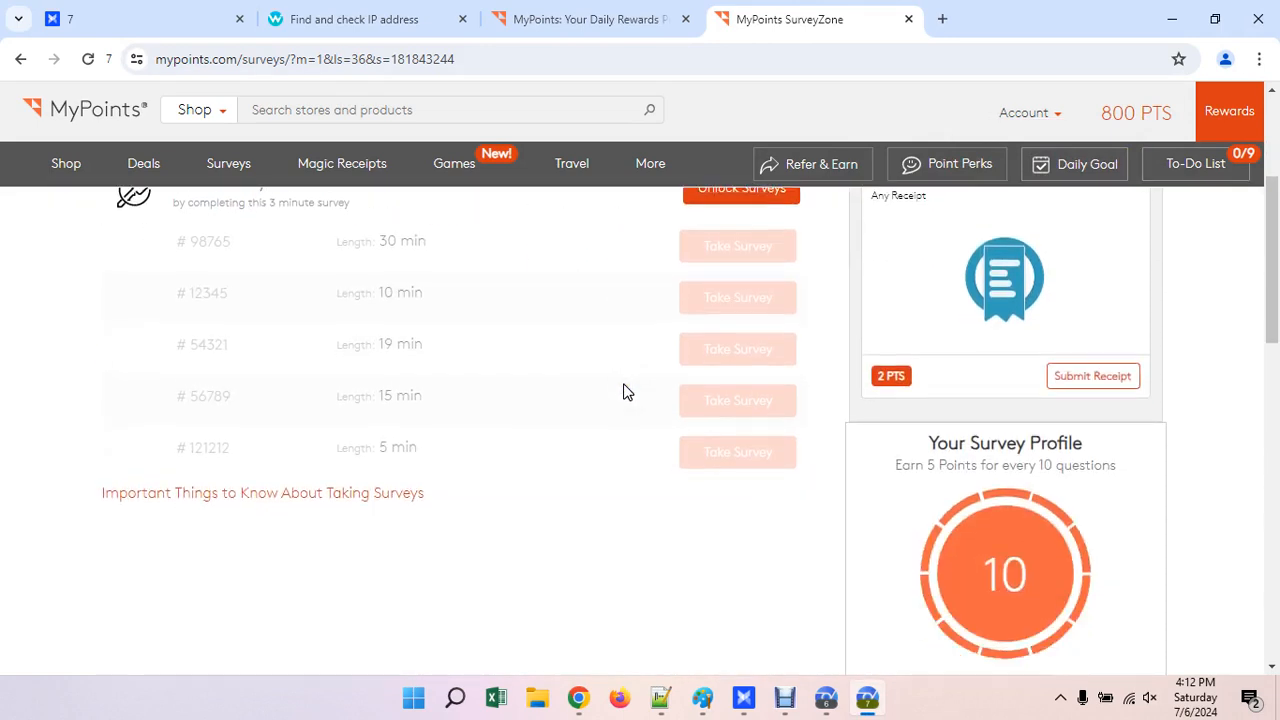
scroll(1117, 500, up, 3)
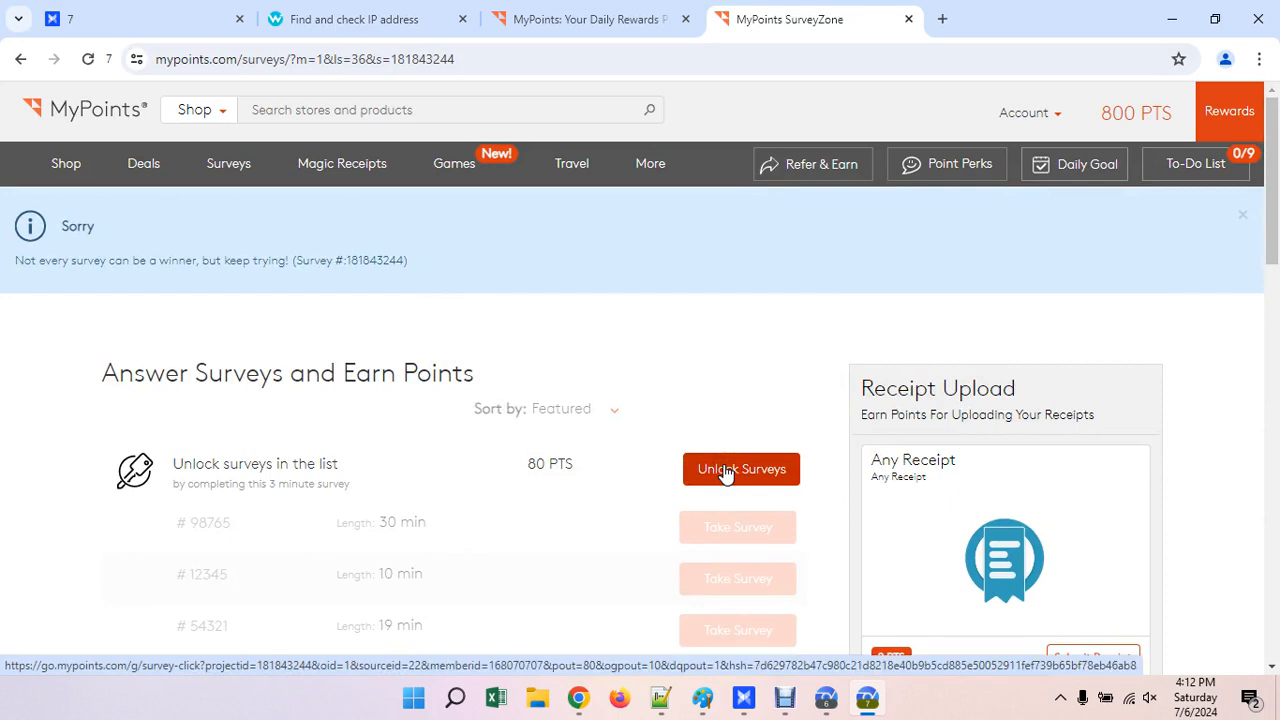
click(1243, 374)
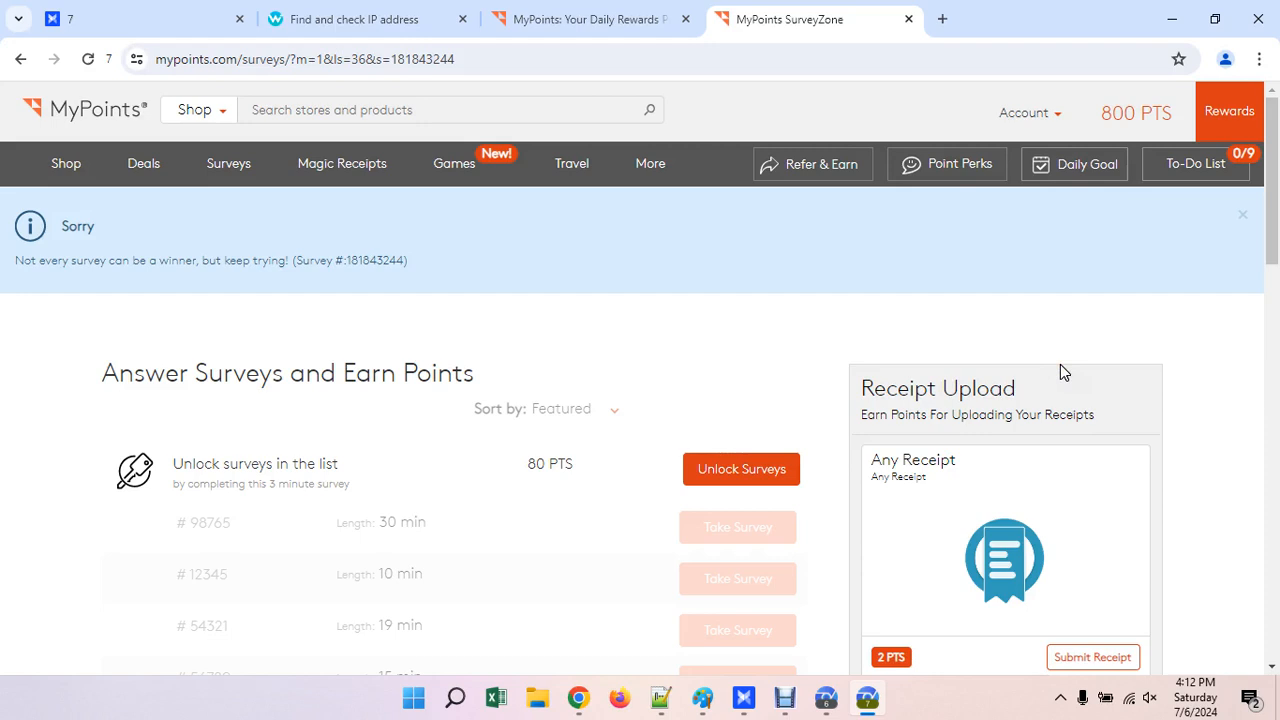
scroll(1060, 364, down, 4)
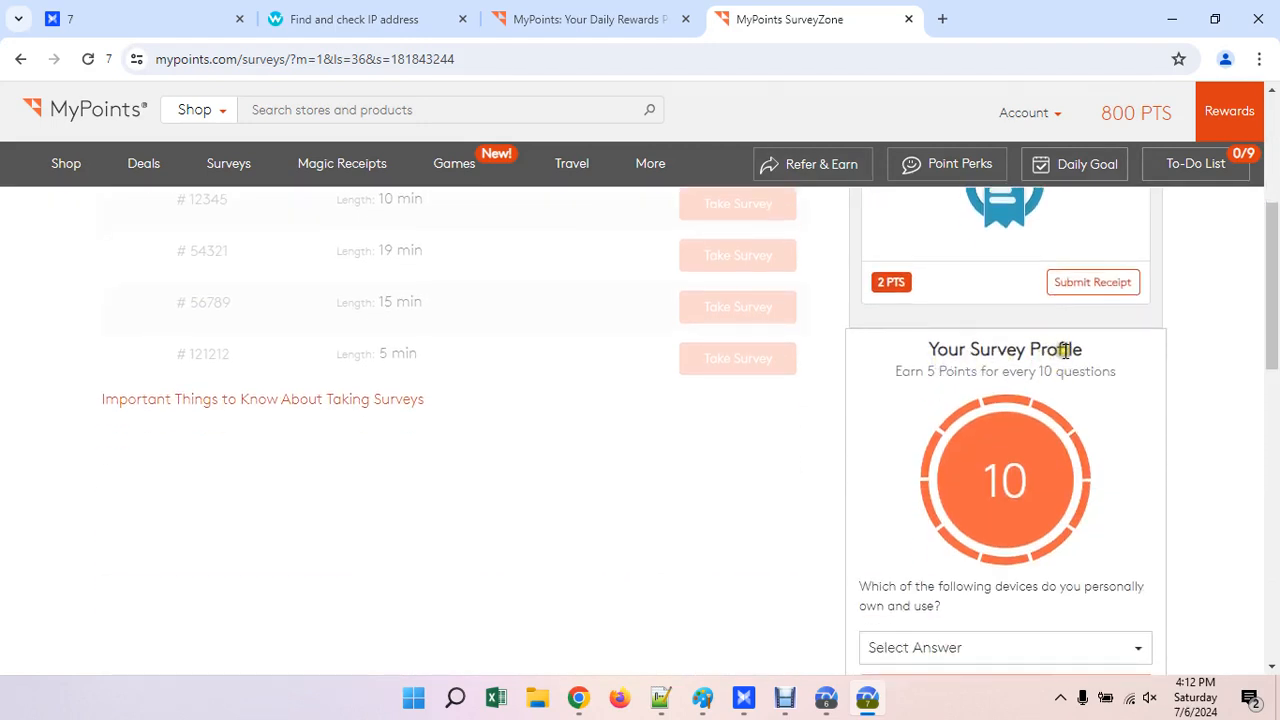
scroll(1067, 350, down, 1)
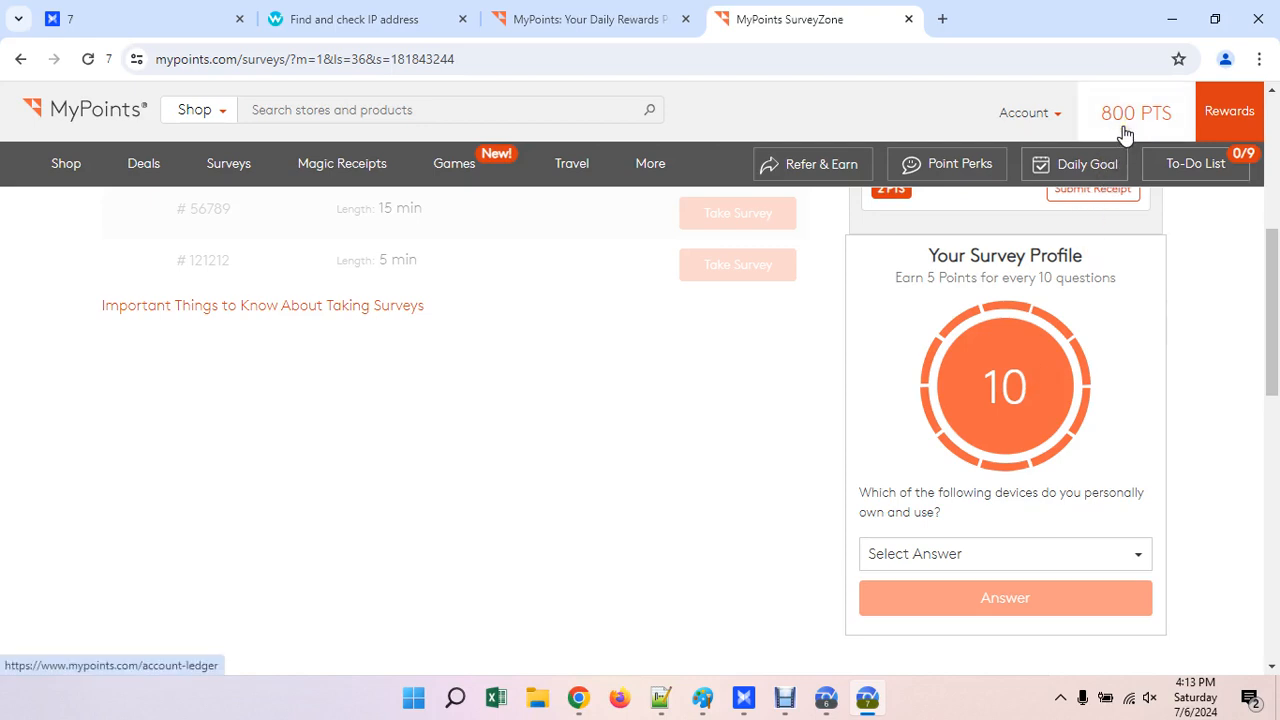
click(793, 701)
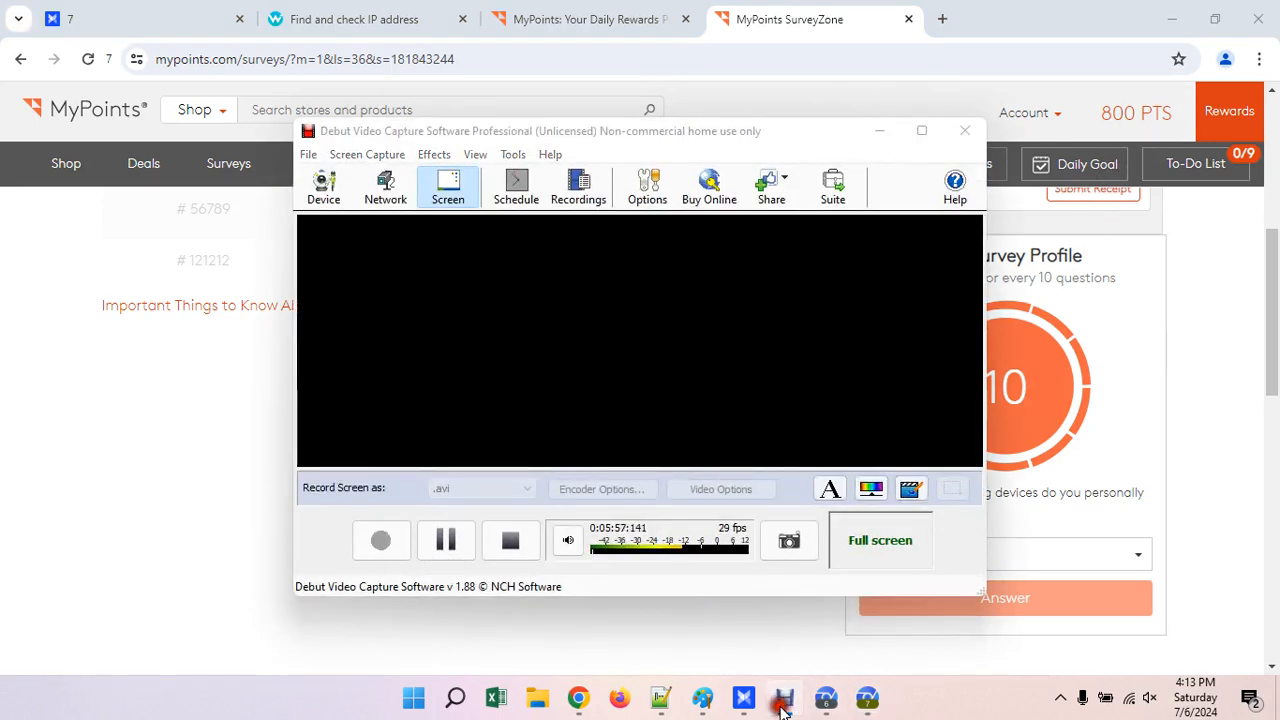
click(779, 702)
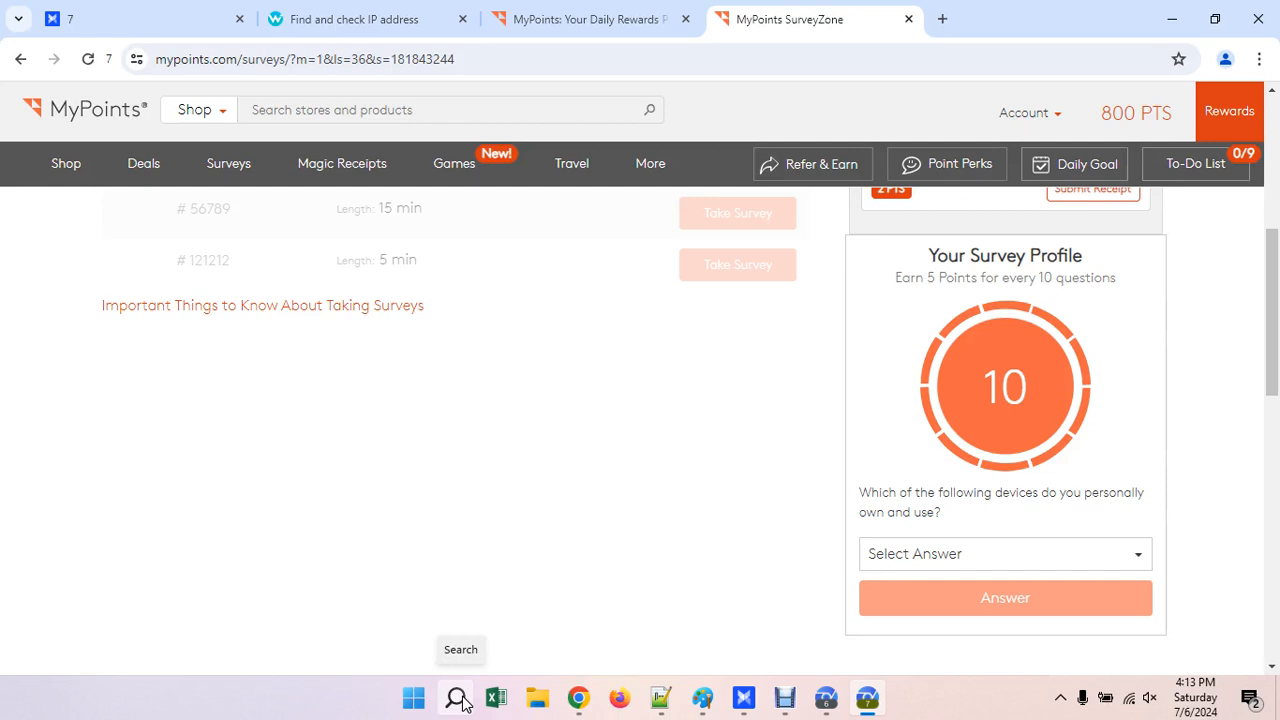
mouse_move(701, 688)
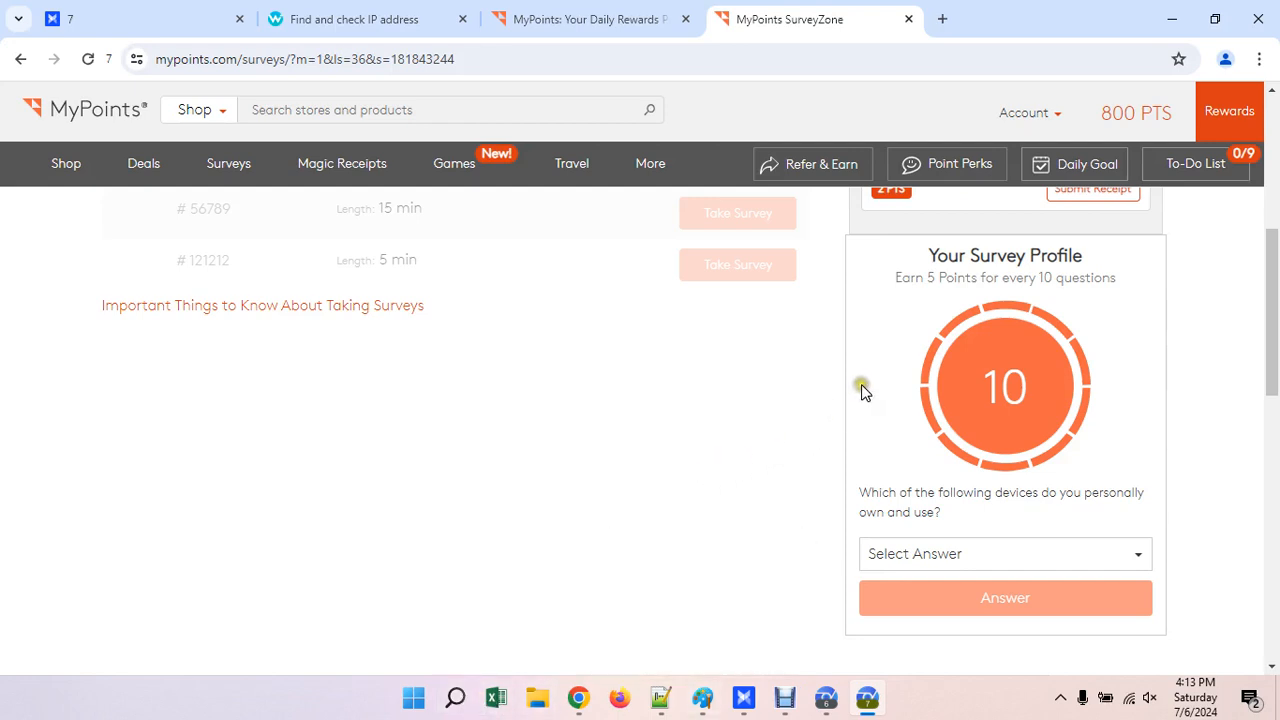
click(863, 415)
click(871, 425)
click(822, 403)
scroll(1066, 409, up, 2)
scroll(550, 447, up, 1)
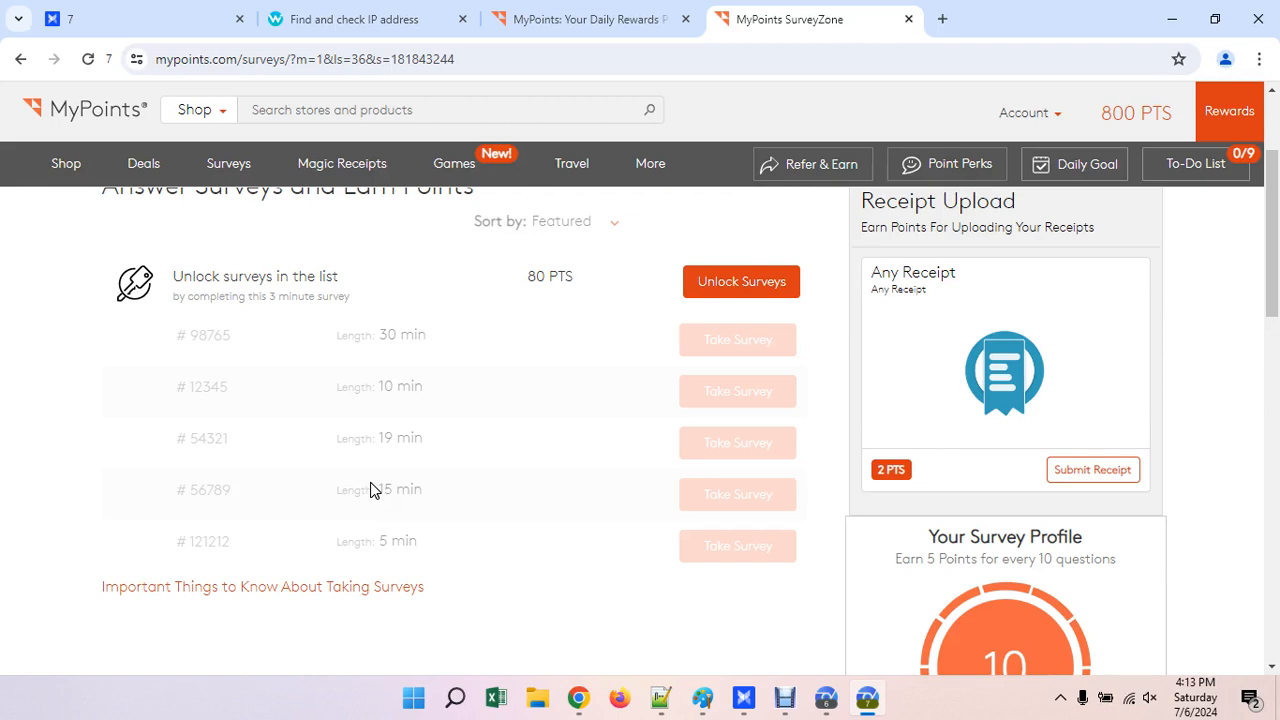
click(370, 484)
click(370, 484)
click(370, 483)
click(403, 426)
click(455, 408)
scroll(1210, 458, down, 4)
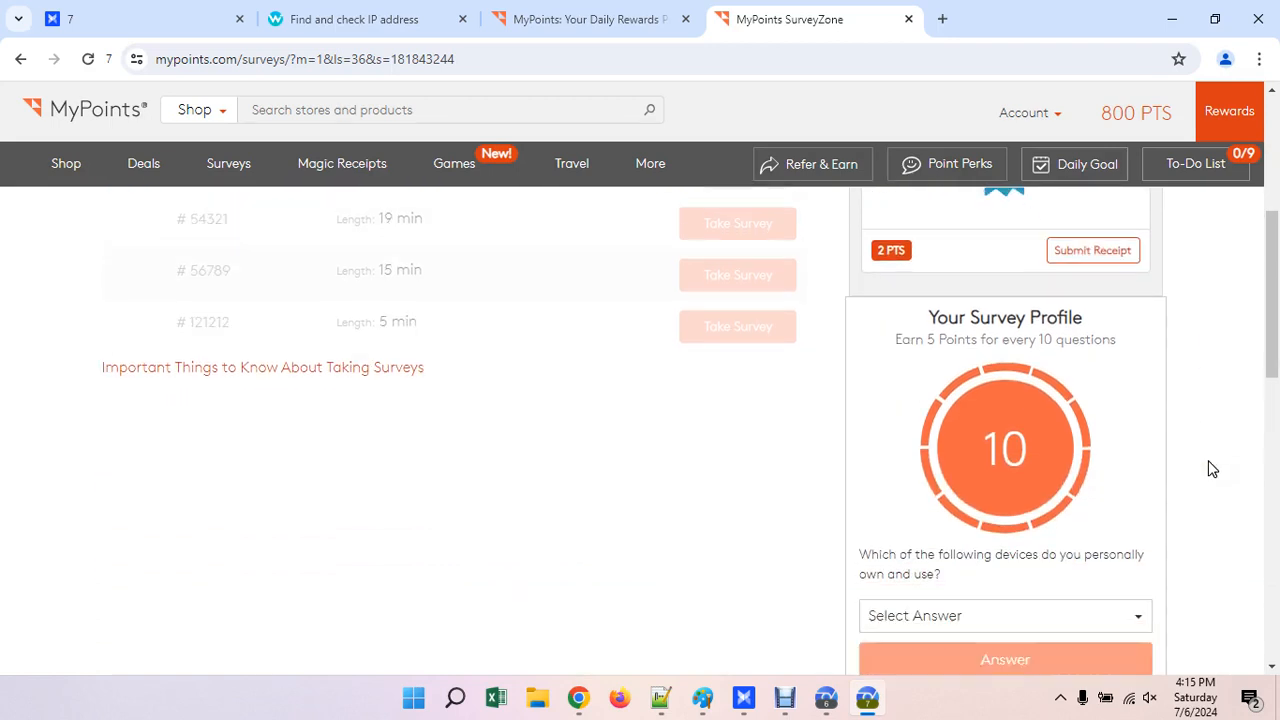
scroll(1045, 429, up, 1)
scroll(1035, 415, up, 1)
scroll(1022, 402, down, 1)
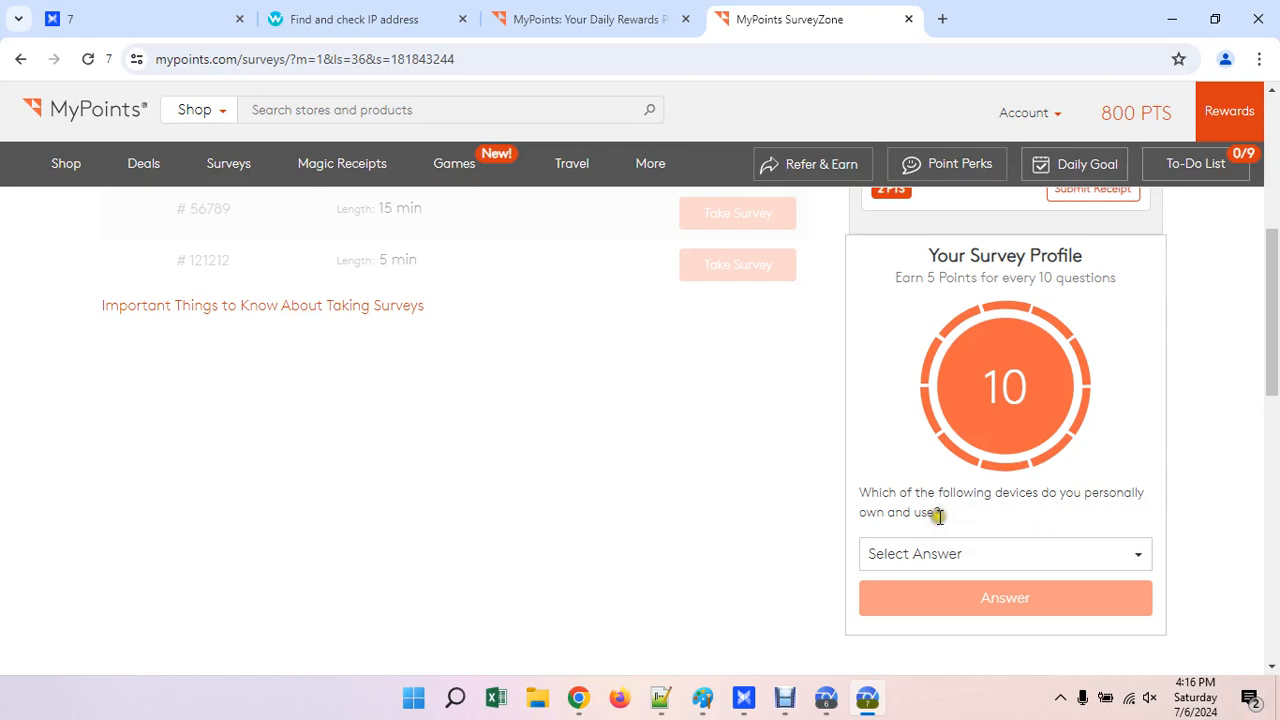
Answer the device ownership question with Initech, smartphone, smartwatch or fitness tracker, laptop computer, TV, wireless earbuds and tablet computer
drag(938, 514, 889, 490)
scroll(889, 490, down, 2)
click(964, 366)
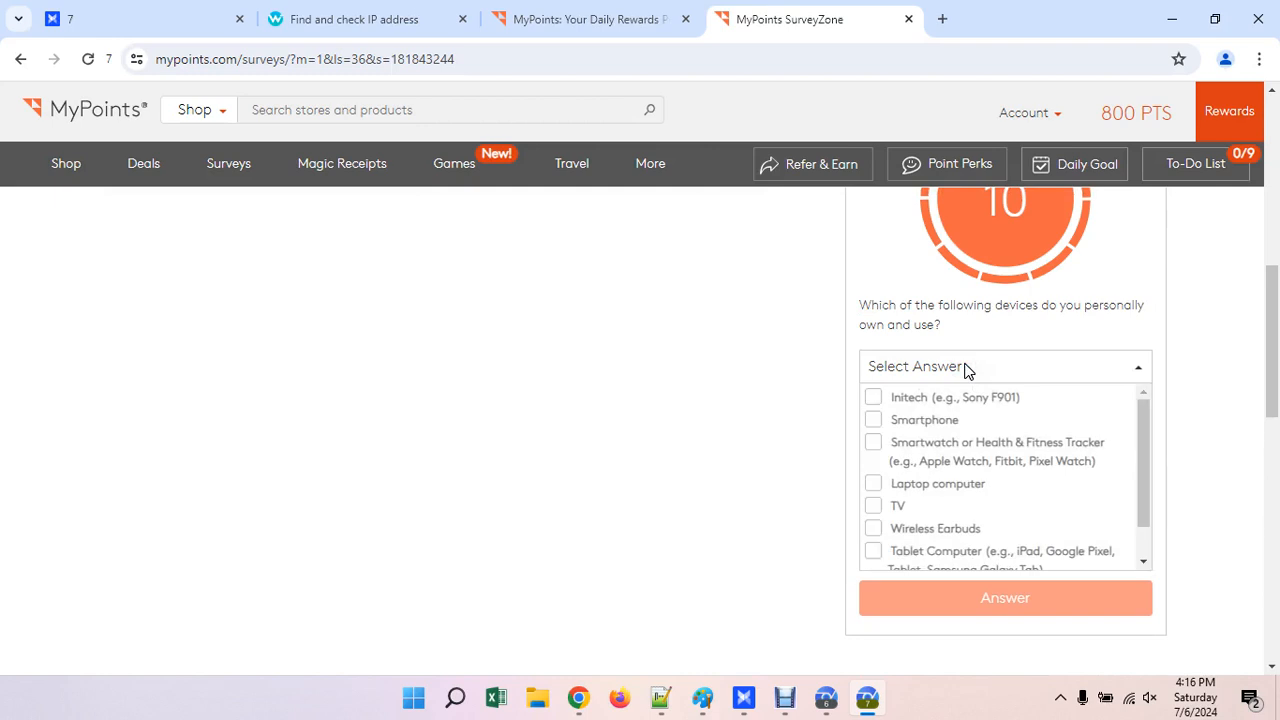
click(900, 508)
click(932, 423)
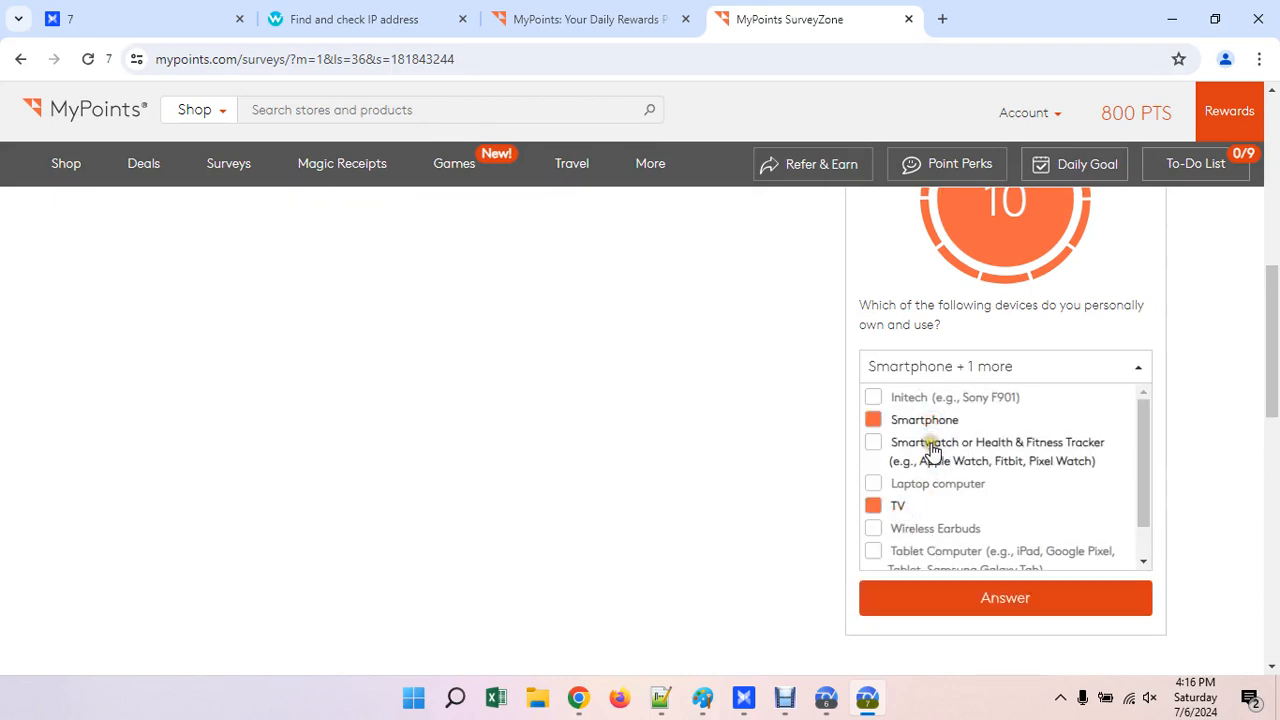
click(931, 446)
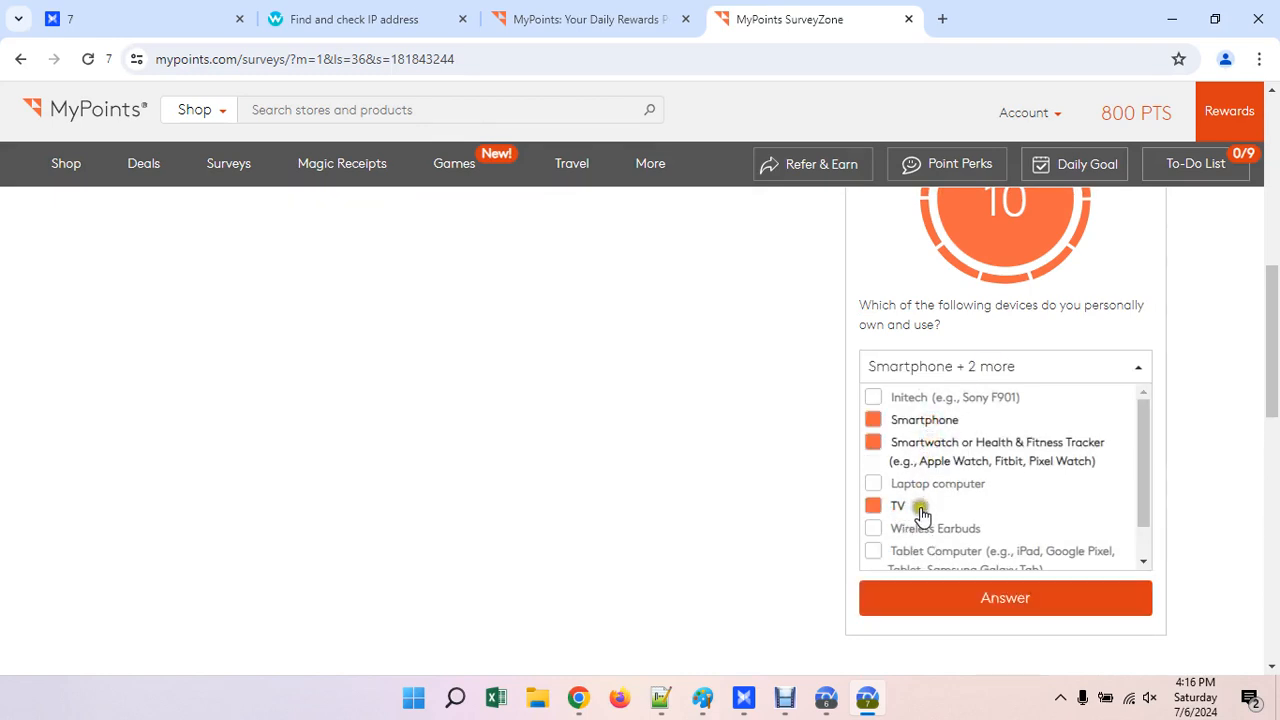
click(922, 484)
click(929, 530)
scroll(929, 530, down, 1)
click(930, 512)
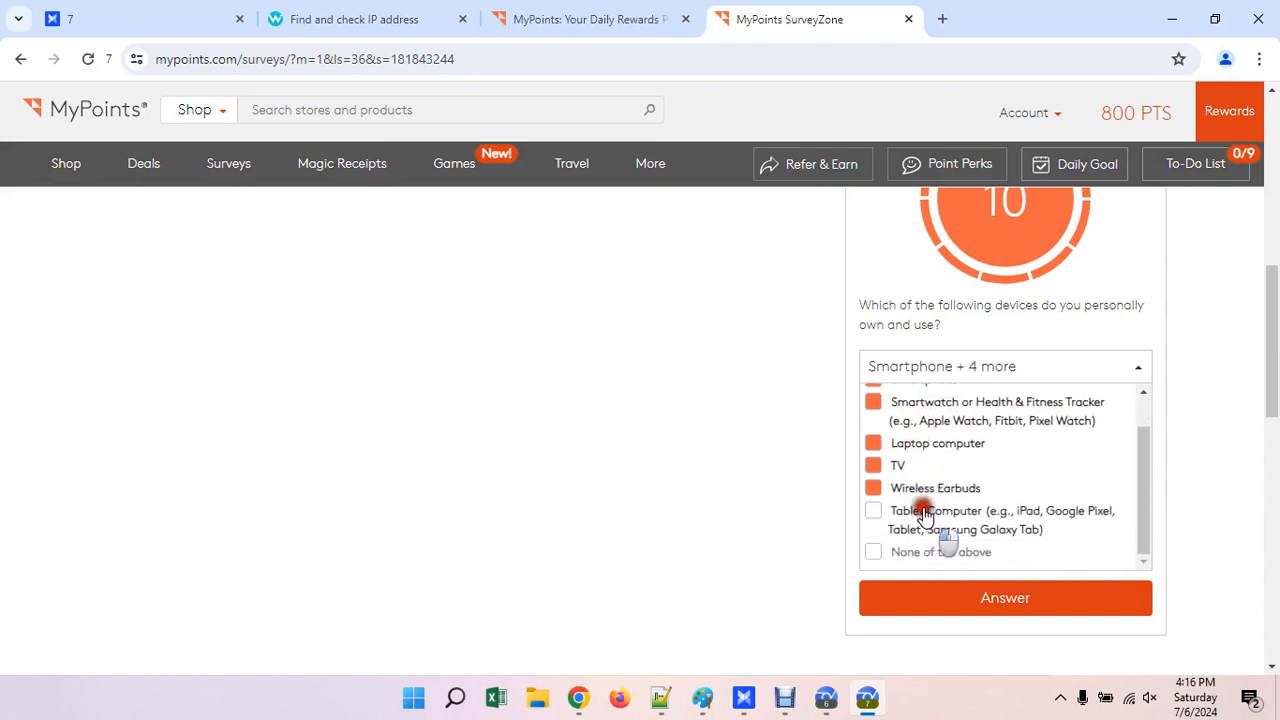
scroll(933, 466, up, 1)
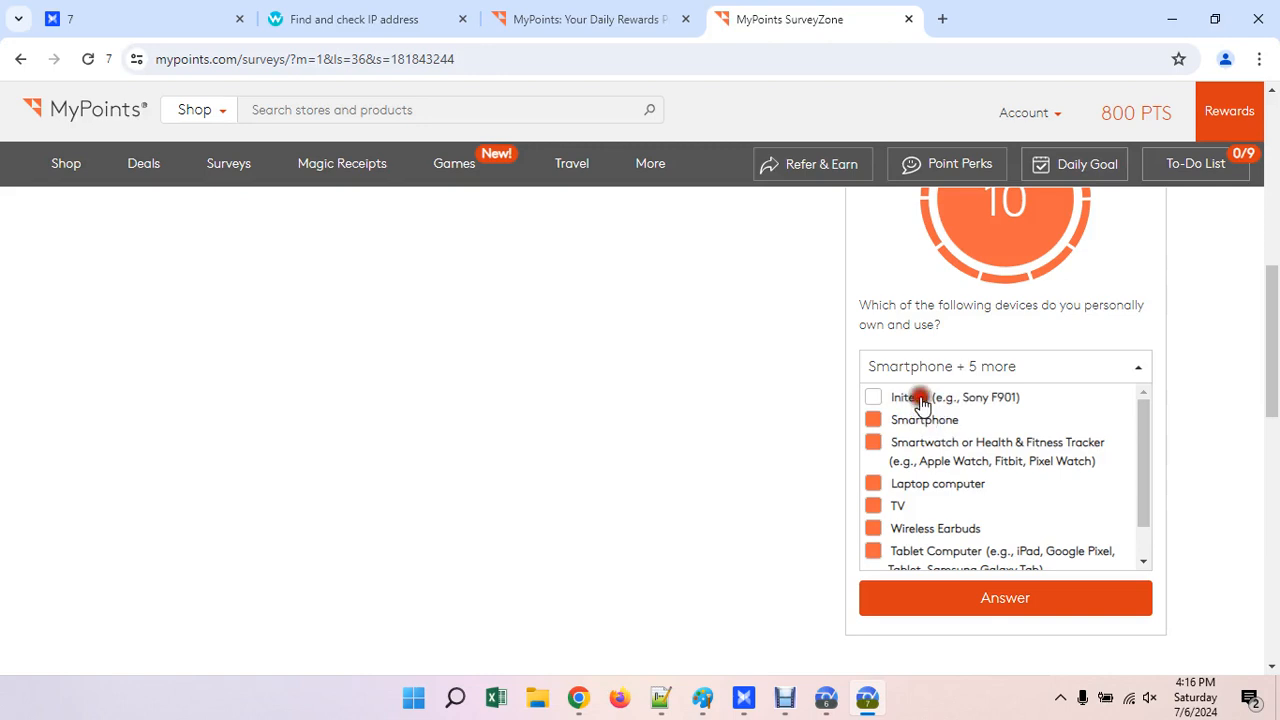
click(917, 397)
scroll(1015, 500, down, 1)
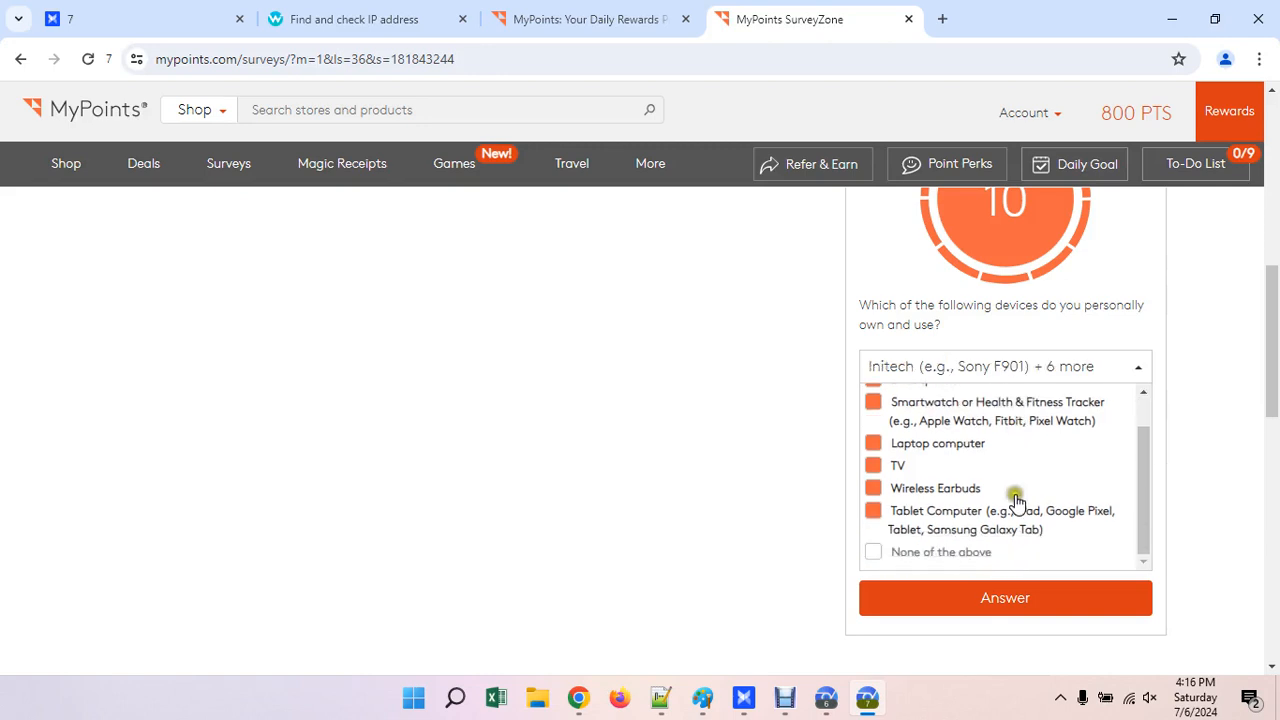
click(981, 600)
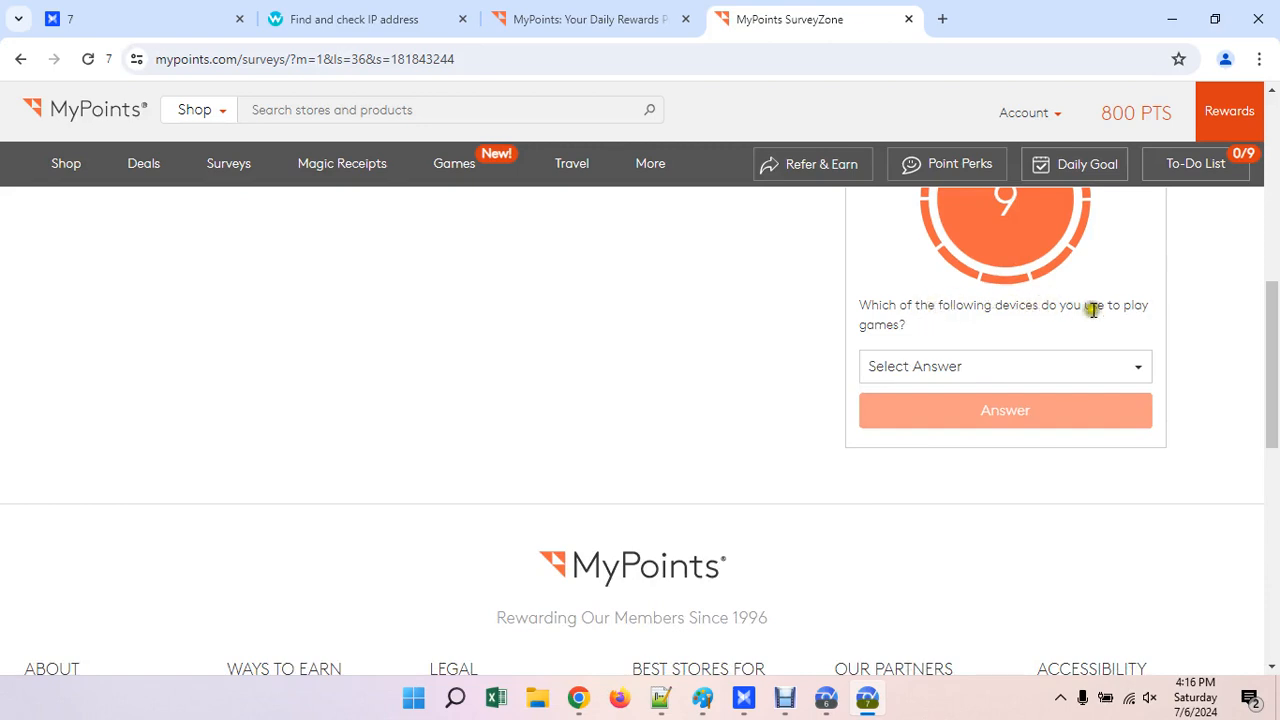
Answer the gaming devices question with offline video games on a console, laptop and portable device, plus Cellphone/Smartphone or other Handheld Organizer
click(1009, 366)
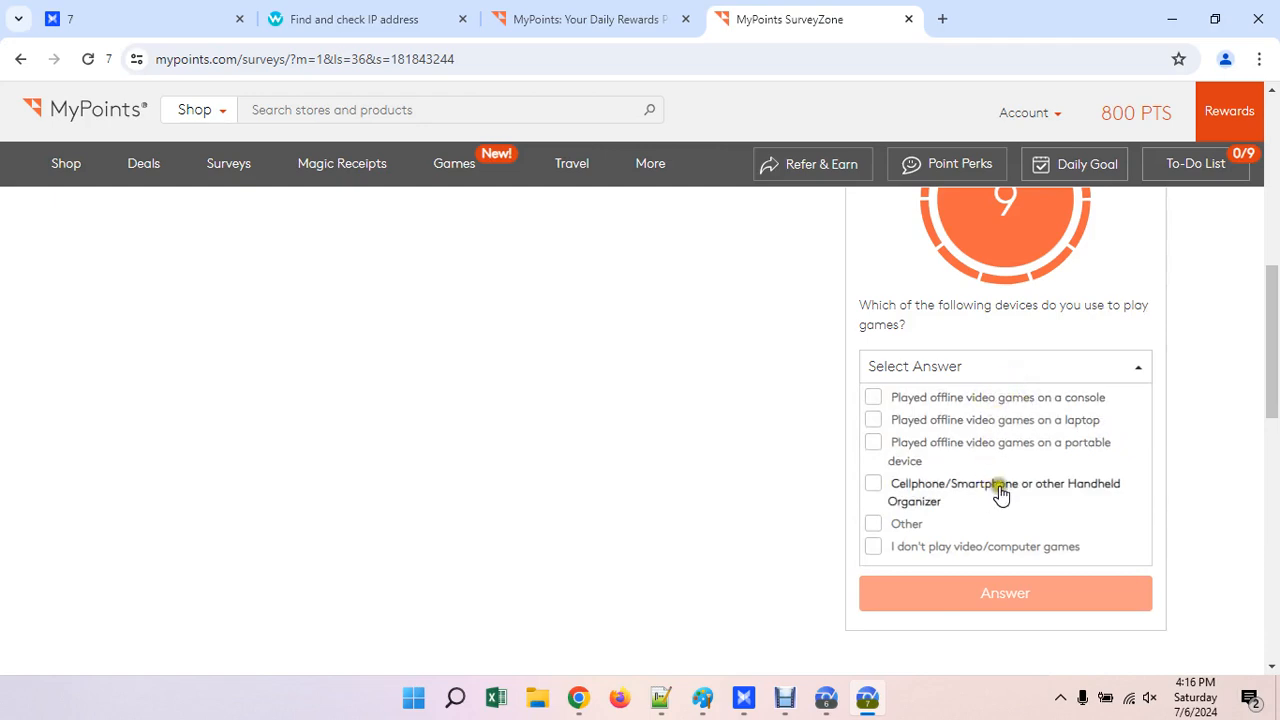
click(995, 399)
click(970, 442)
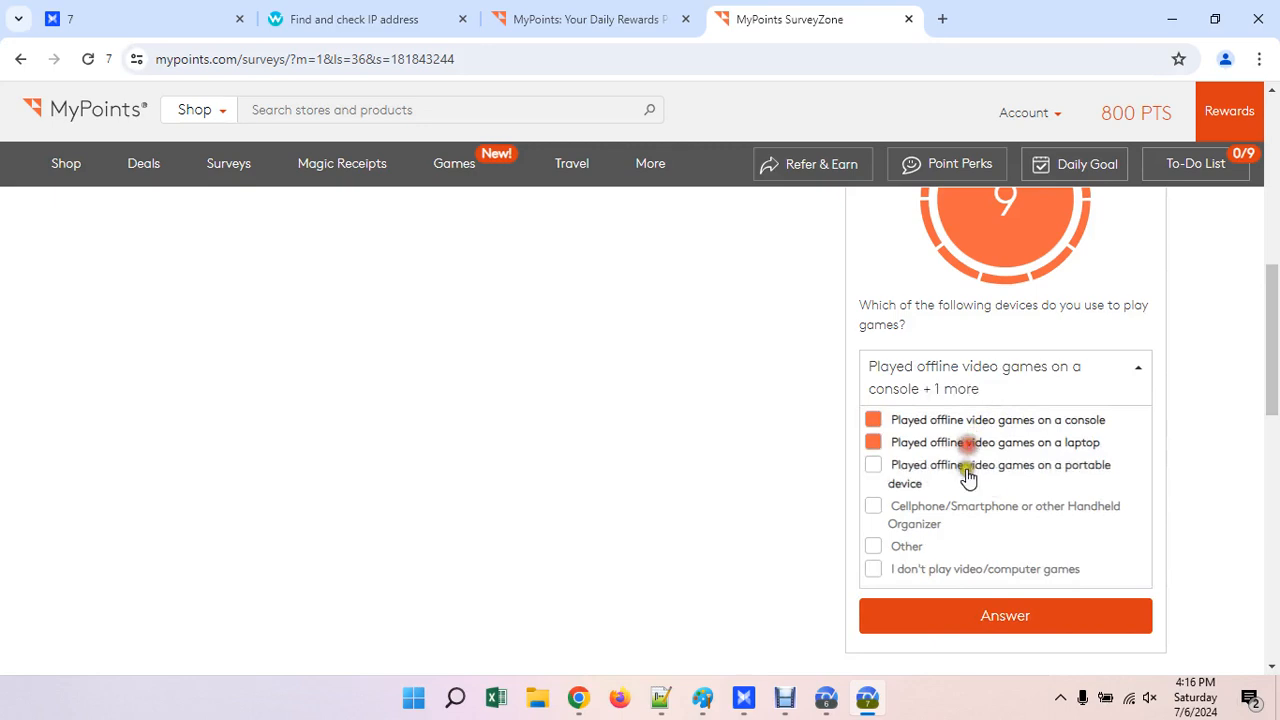
click(965, 466)
click(955, 512)
click(1003, 620)
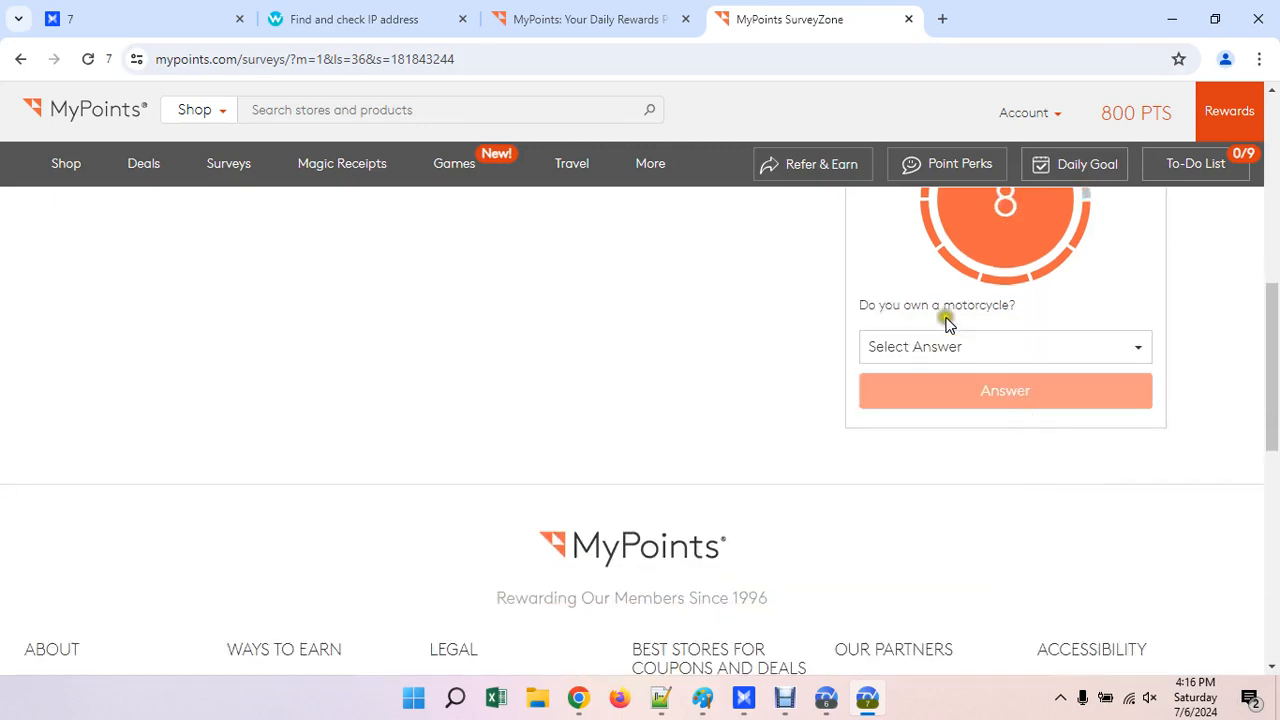
Answer Yes to owning a motorcycle and "I own a car/cars" to driving a car regularly
click(968, 342)
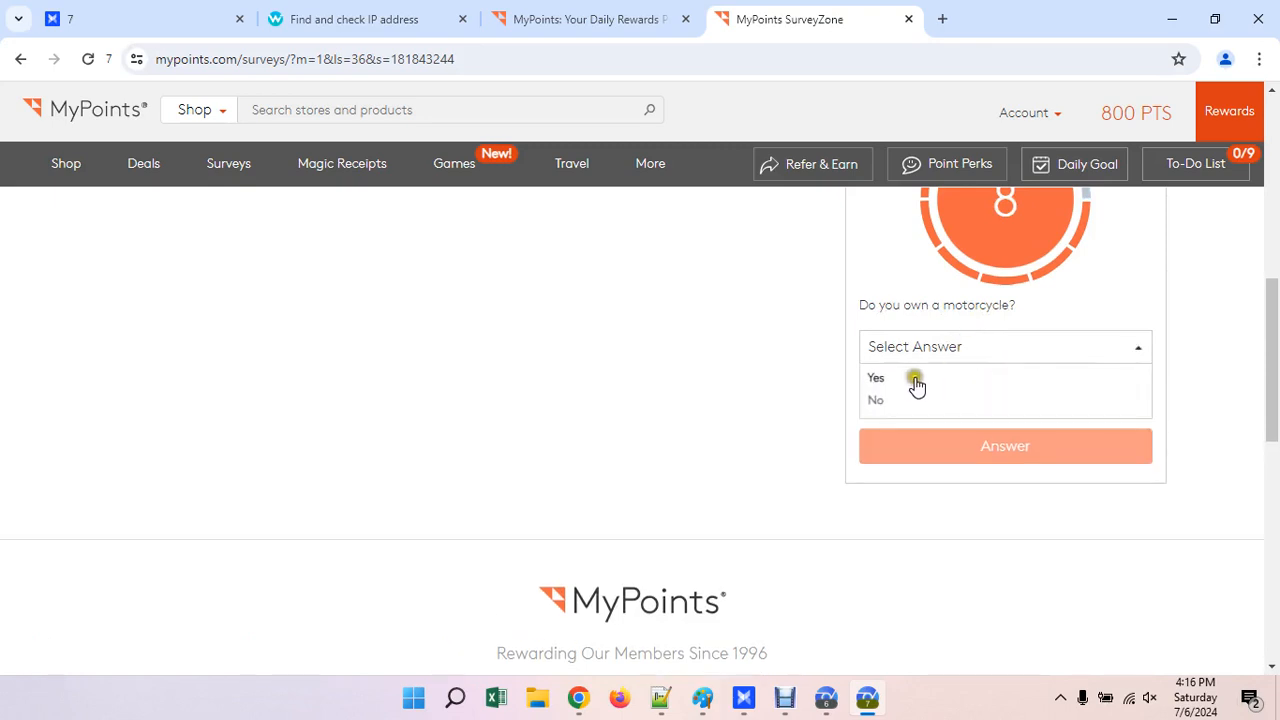
click(910, 381)
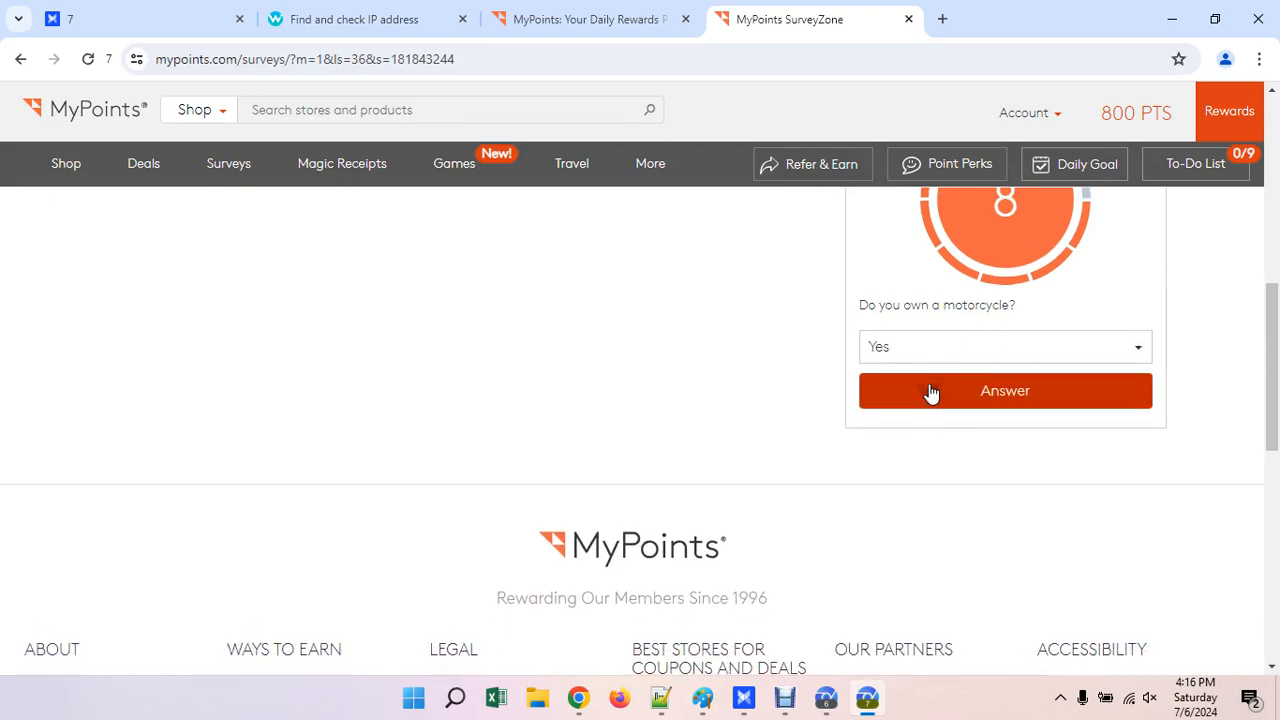
click(1034, 399)
click(960, 343)
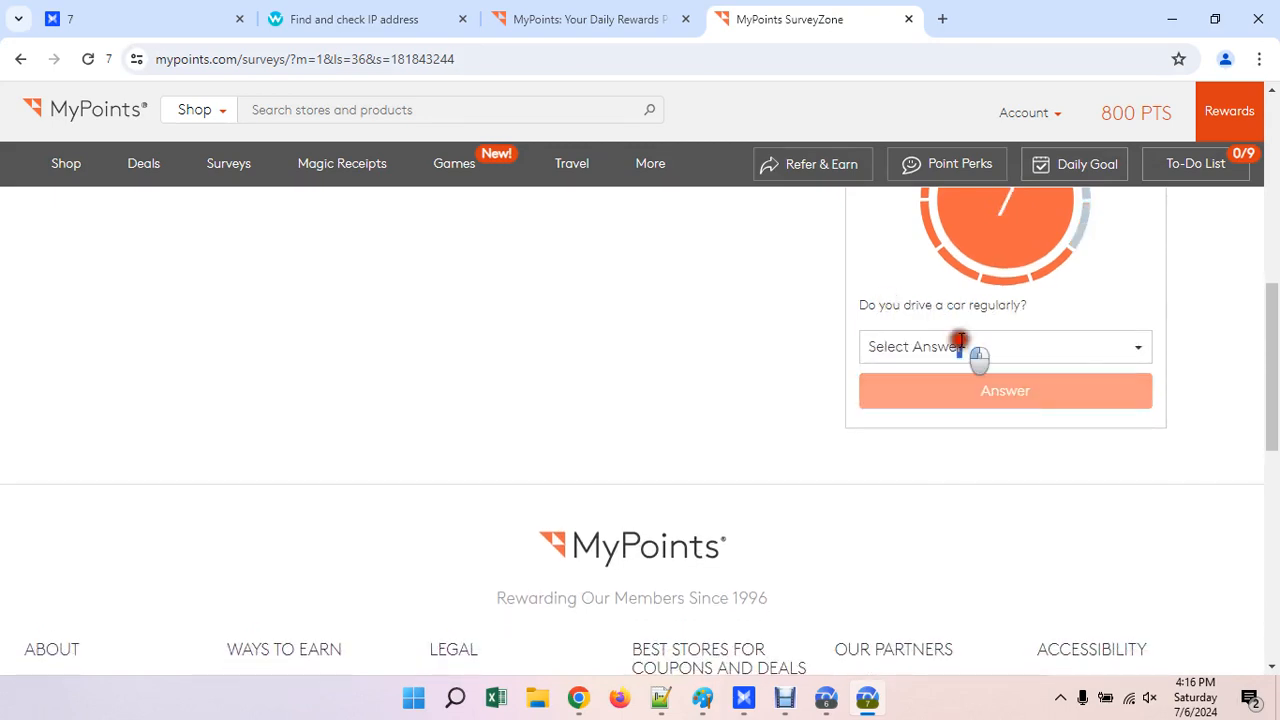
click(918, 380)
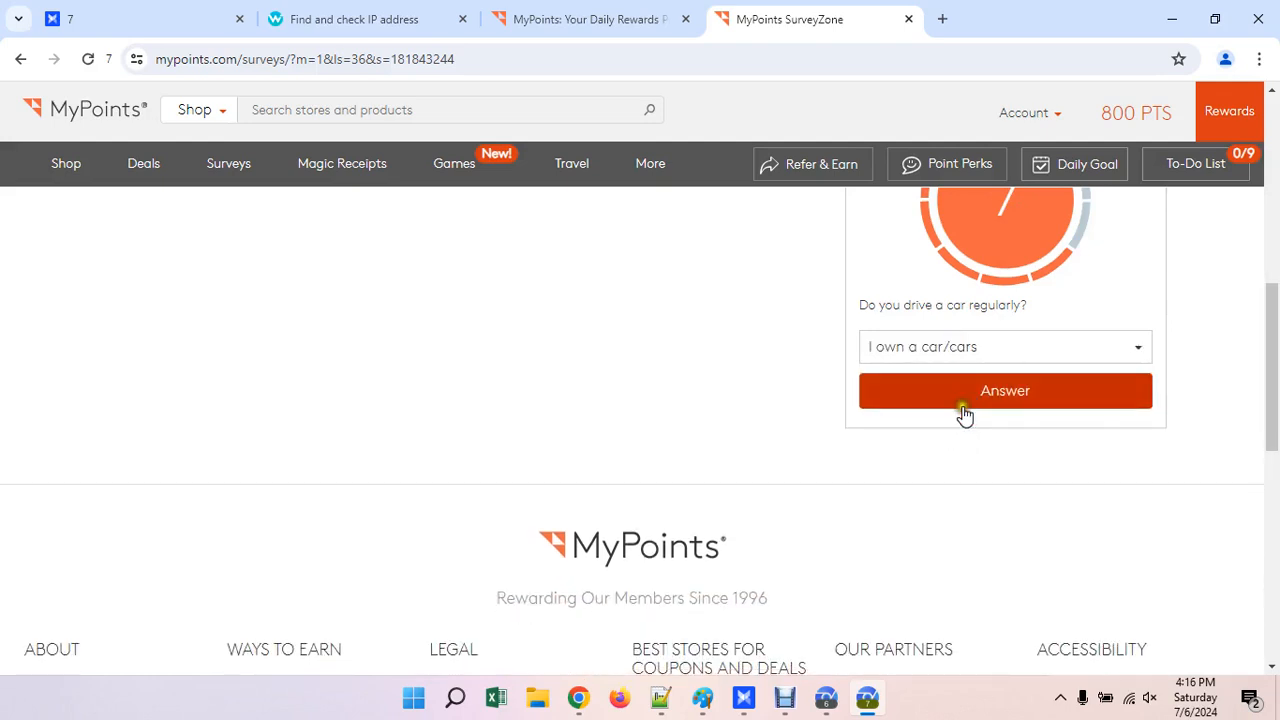
click(970, 398)
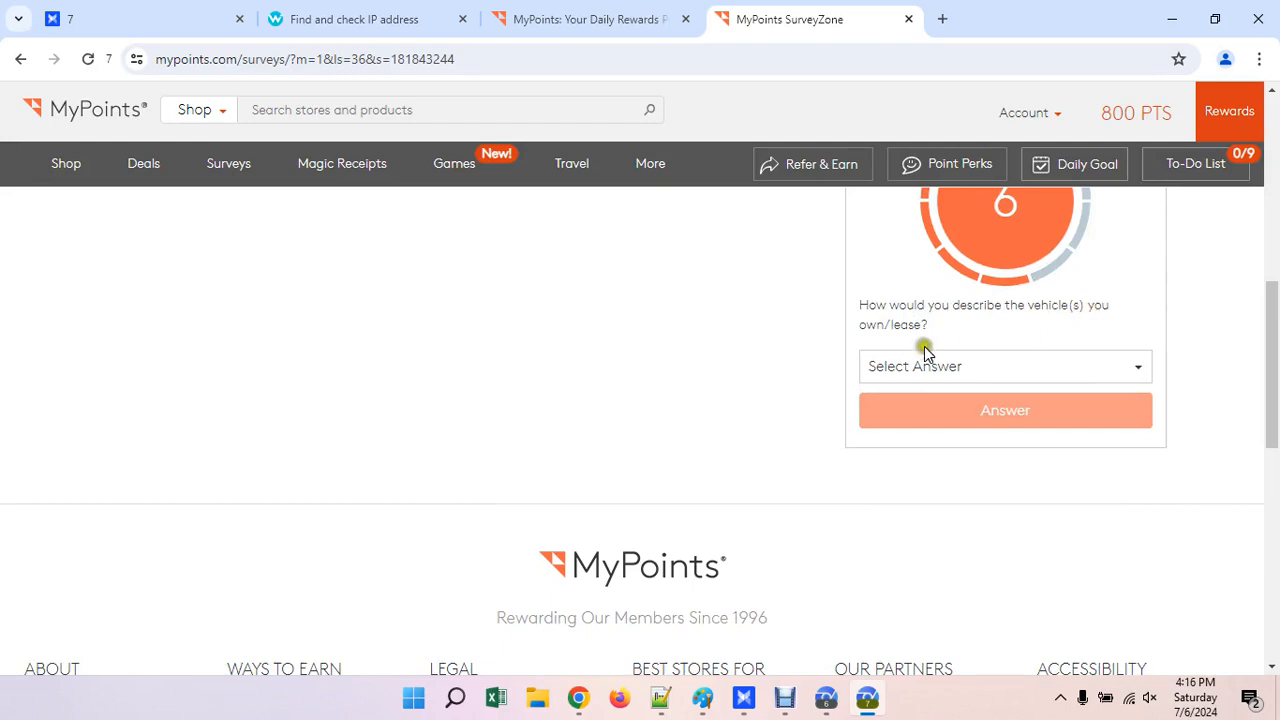
Describe the owned vehicle as Sub Compact and answer the CBD usage question with "I purchase these products for a family member"
click(934, 366)
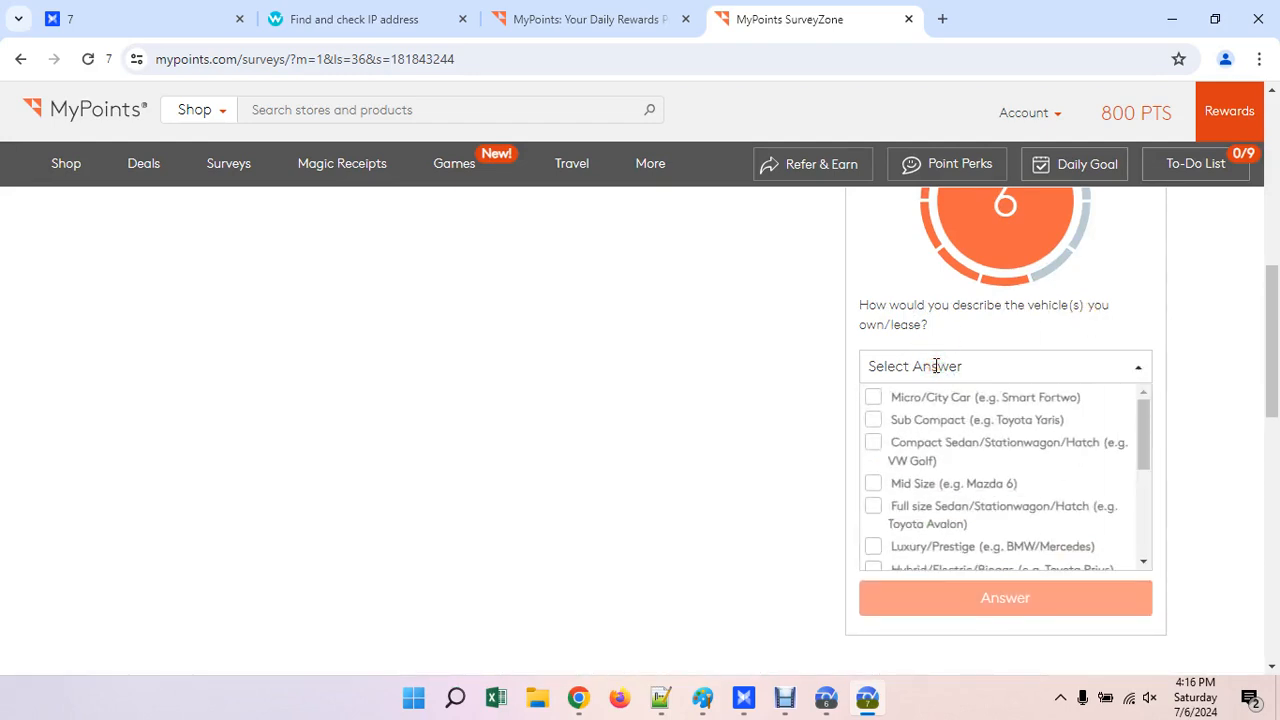
click(1003, 421)
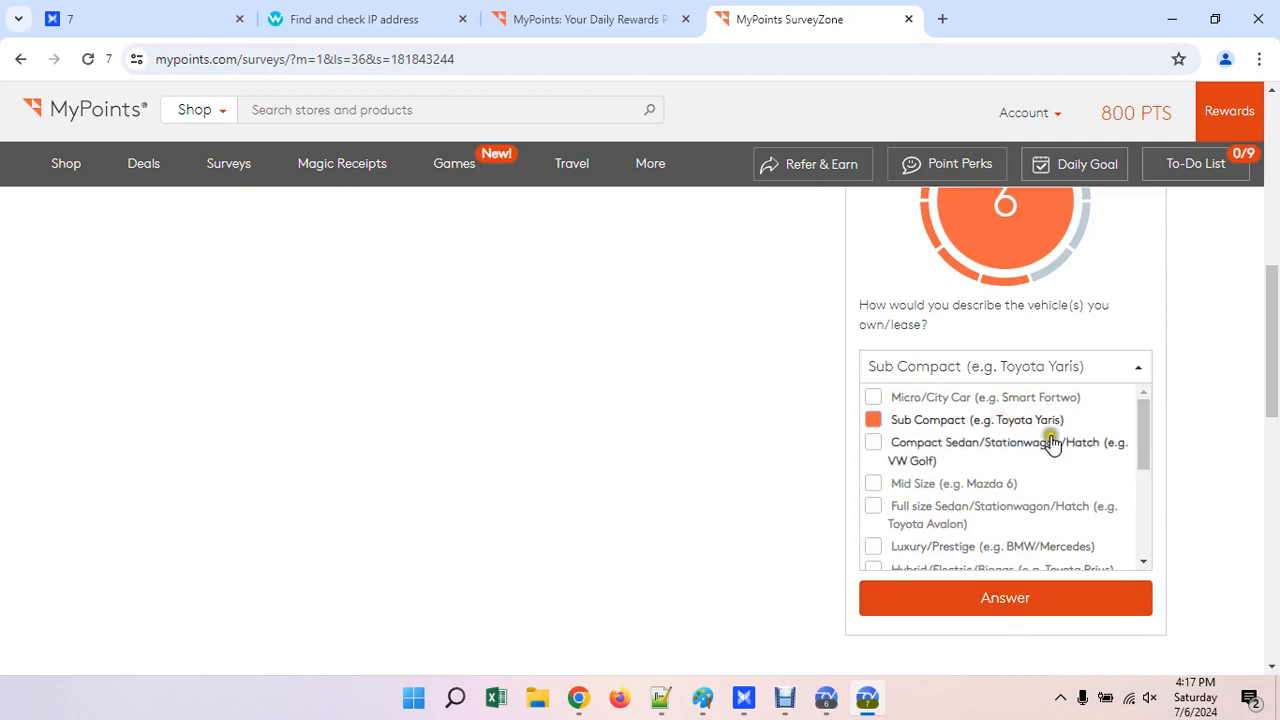
click(968, 598)
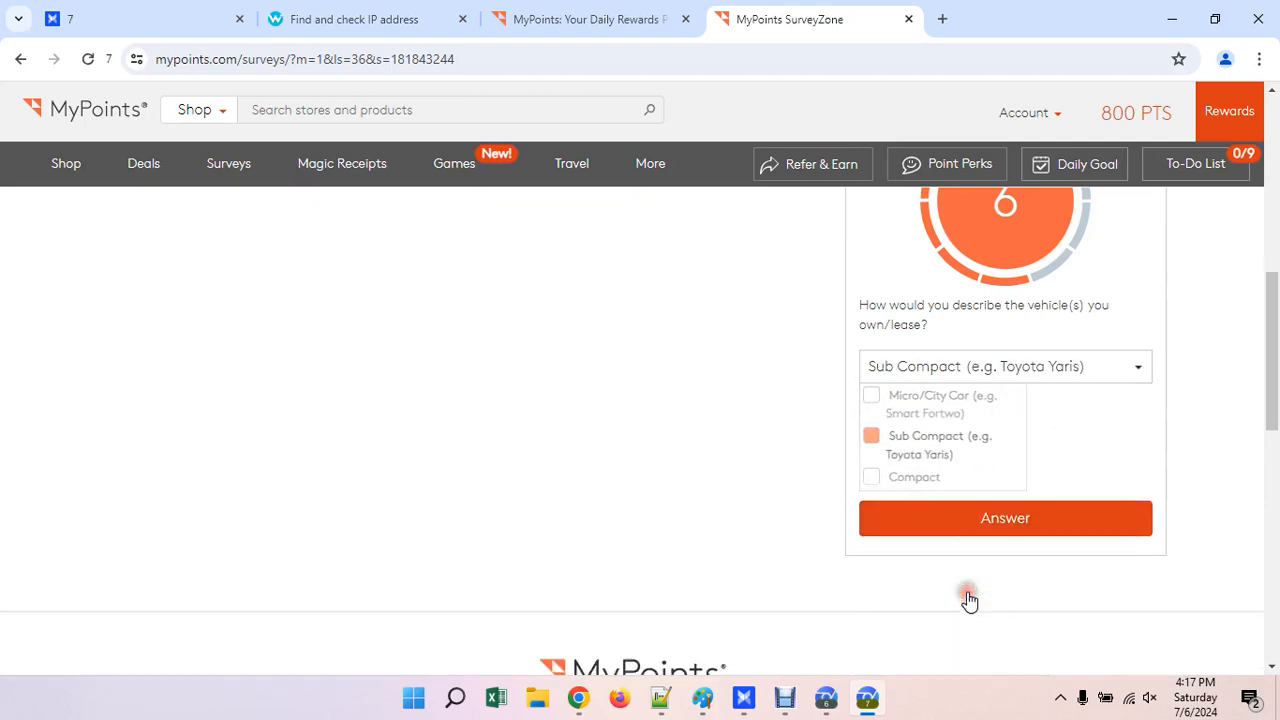
click(997, 418)
click(950, 366)
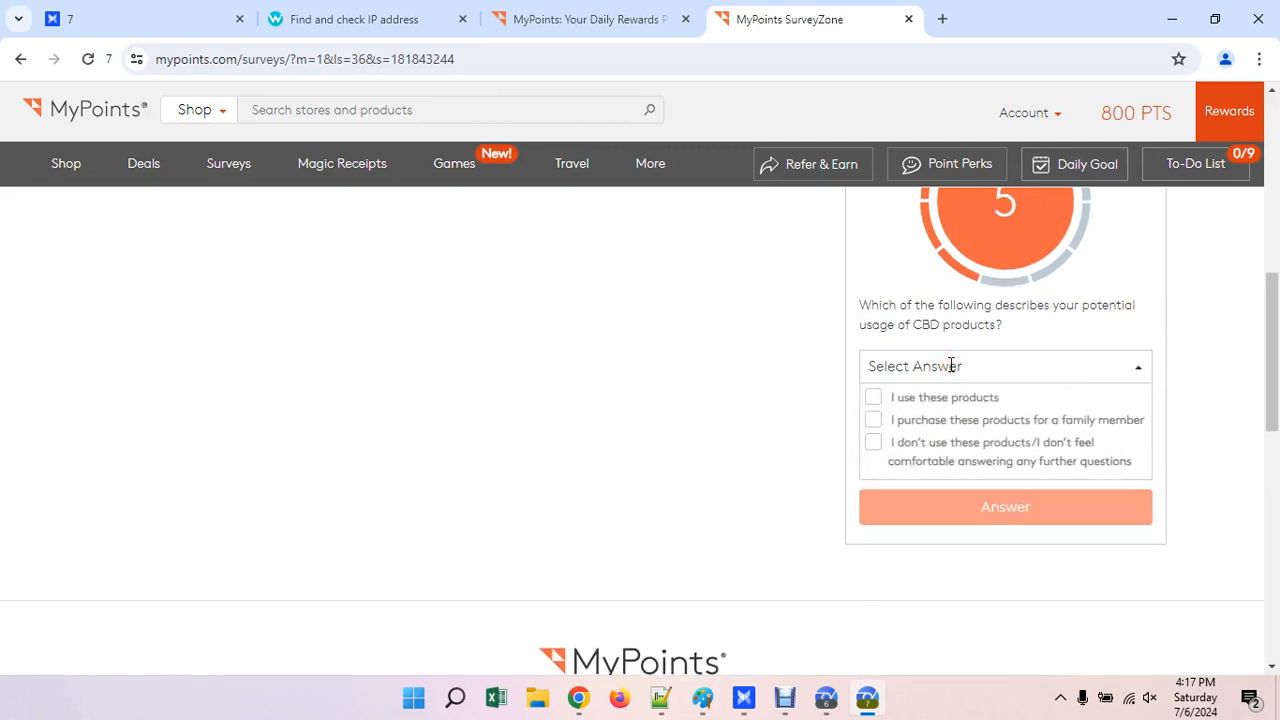
click(965, 420)
click(963, 520)
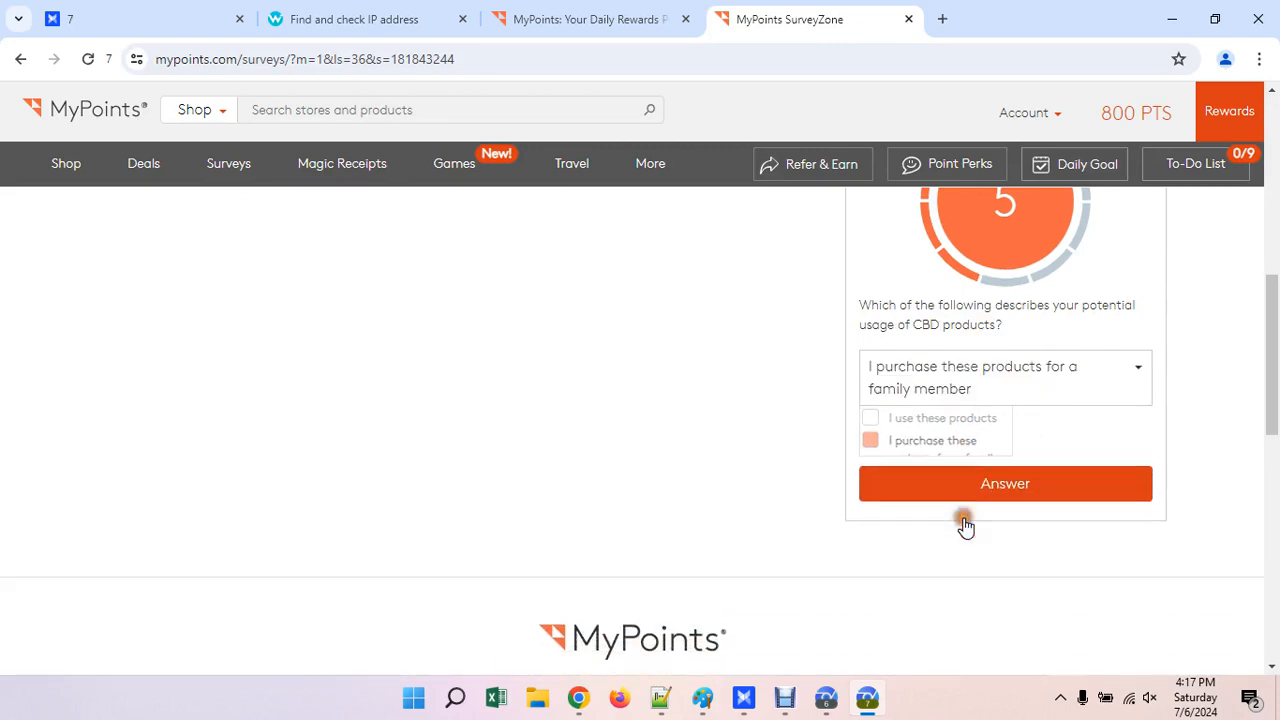
Answer the US residence question with "I was born in the US/Have never left" and the weekly television question with 11 to 20 hours
click(956, 367)
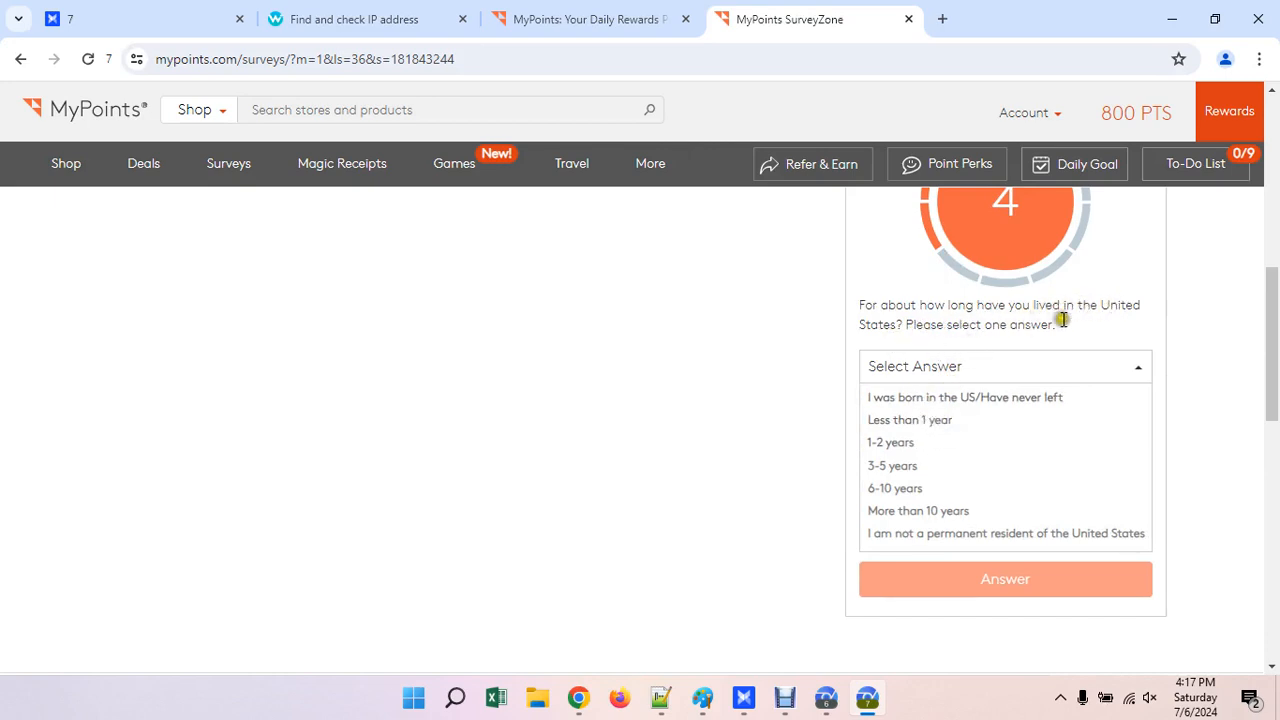
click(961, 400)
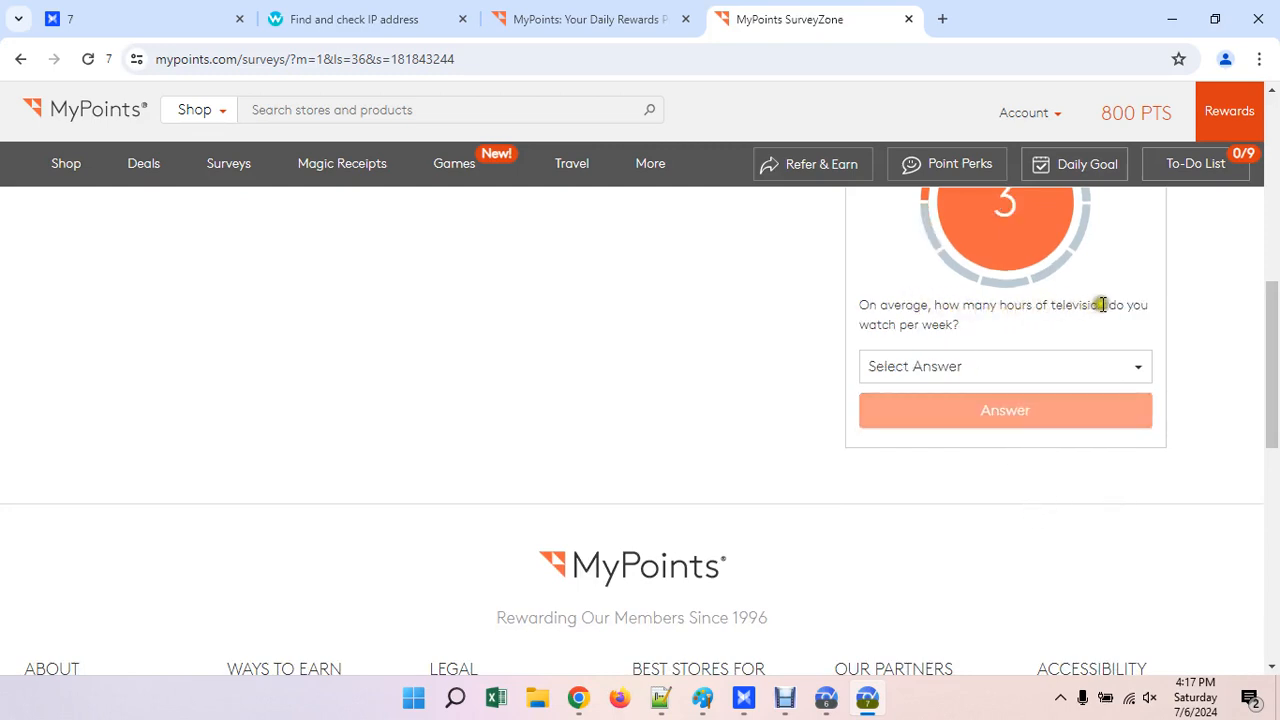
click(939, 366)
click(903, 443)
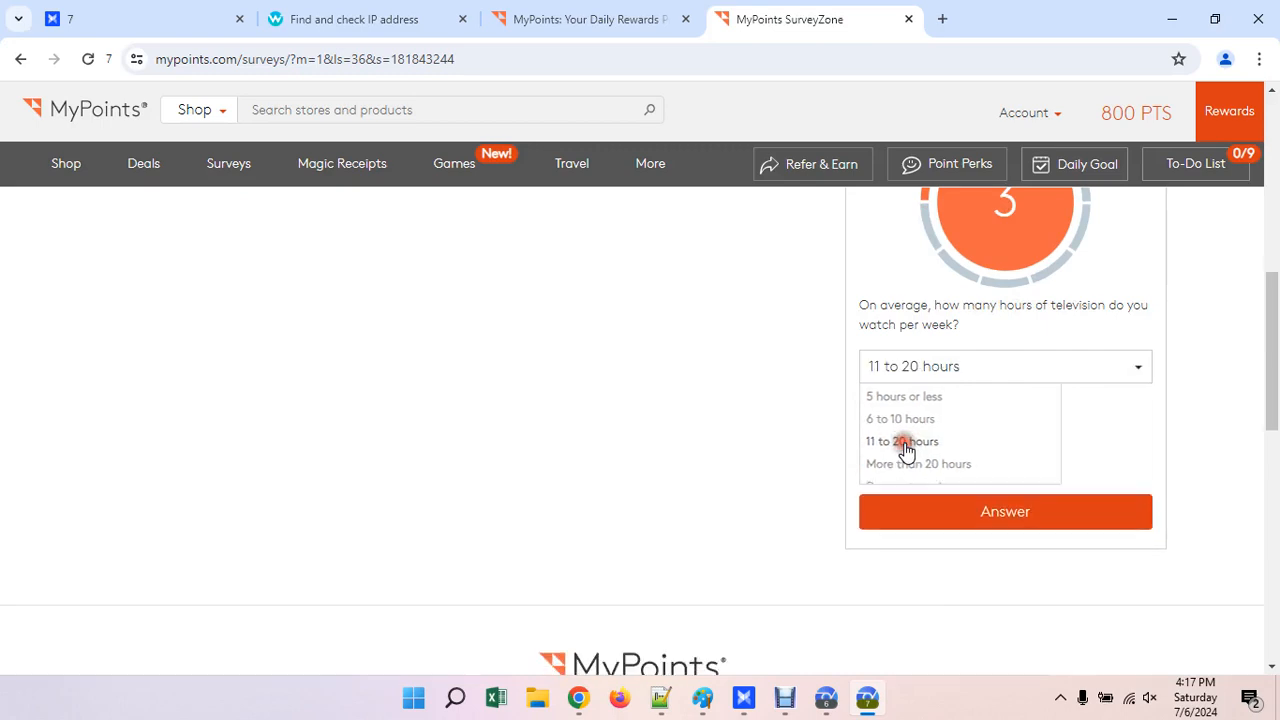
click(925, 405)
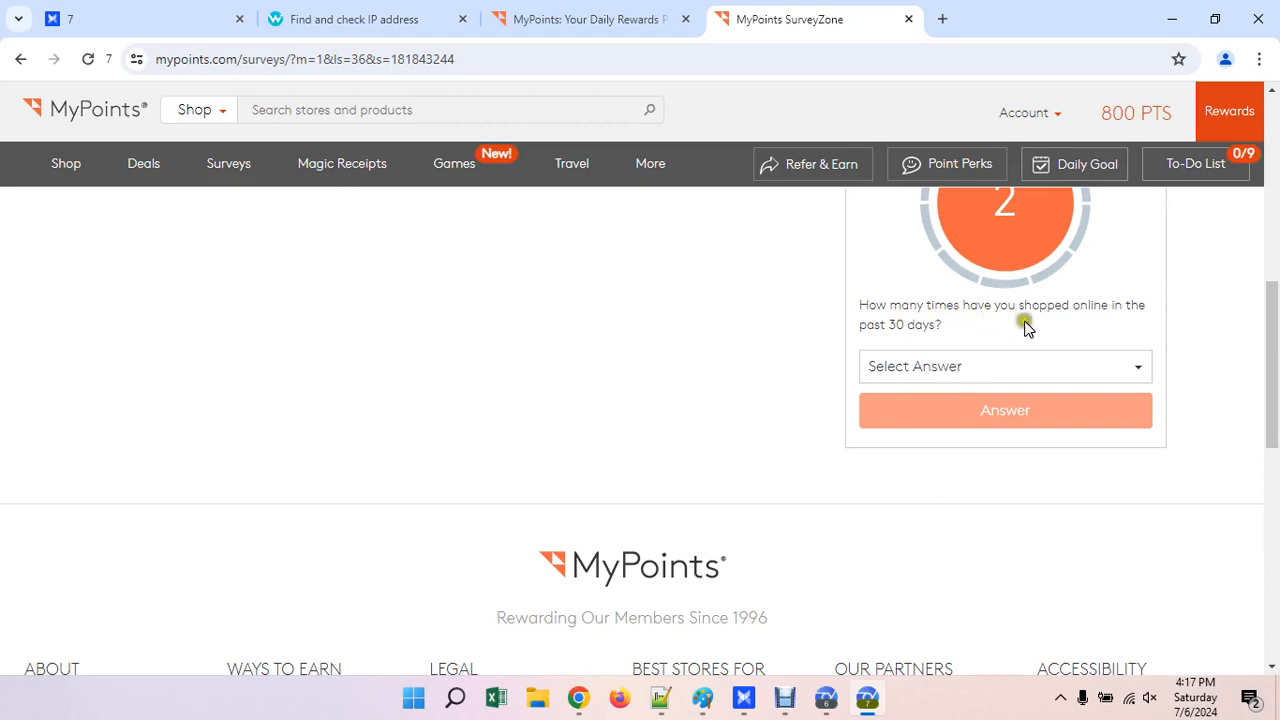
Report shopping online 11+ times in the past 30 days and answer the question about buying a gaming console within 12 months
click(992, 370)
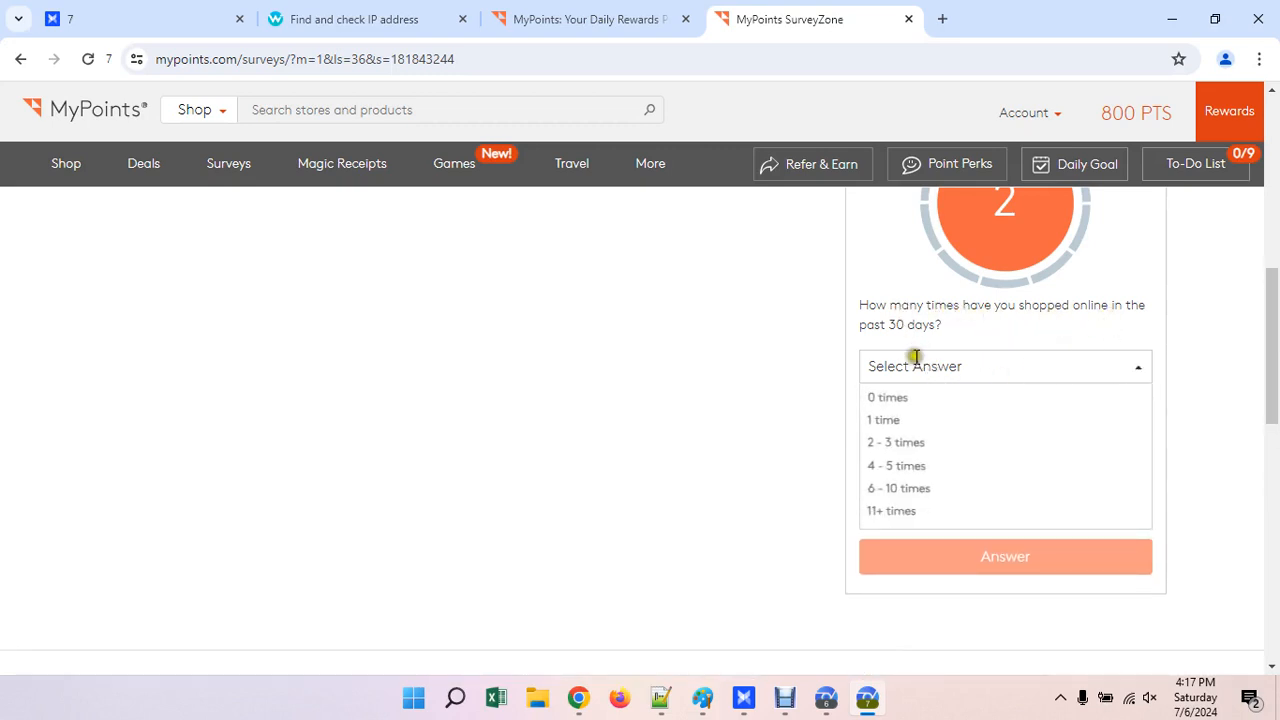
click(893, 512)
click(932, 418)
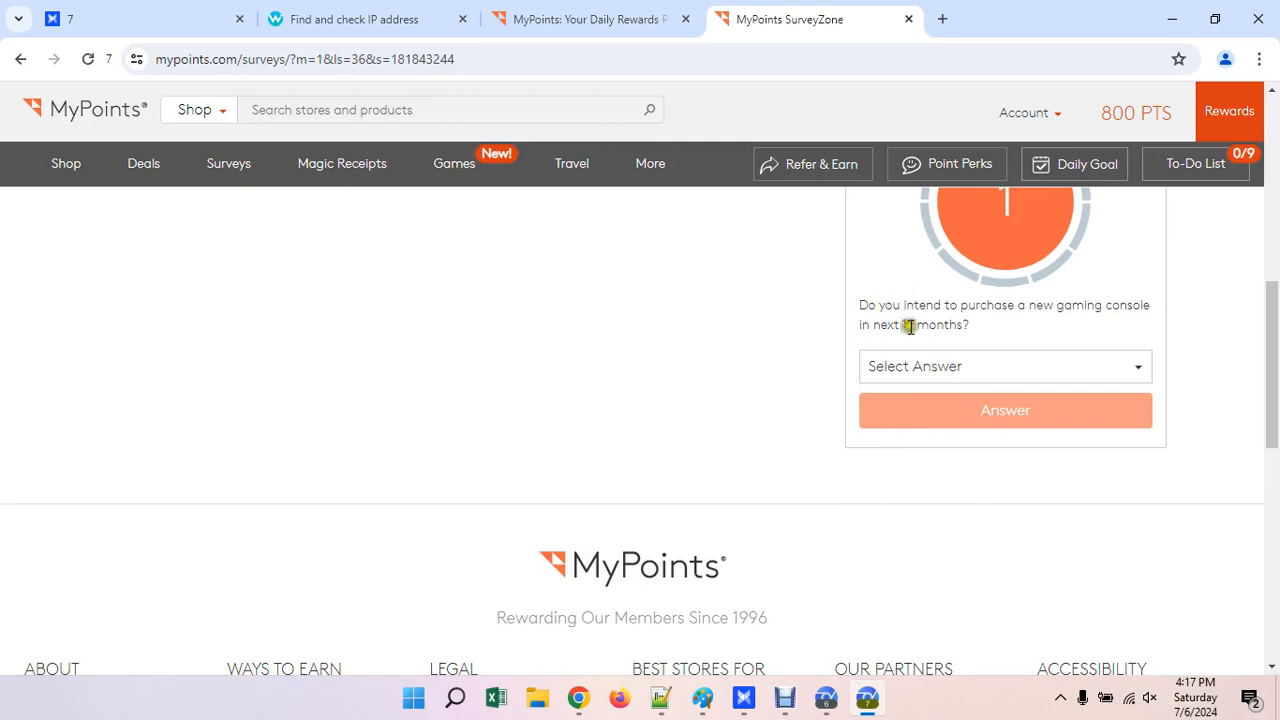
click(975, 366)
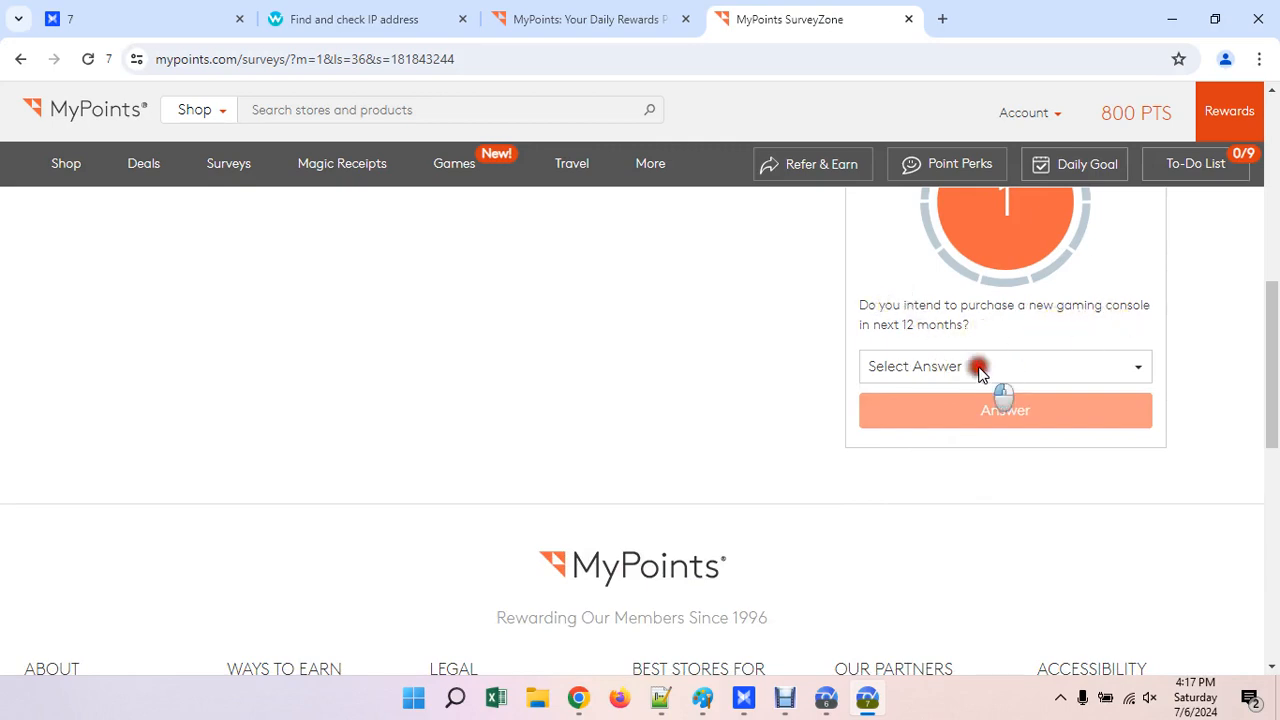
click(898, 397)
click(914, 418)
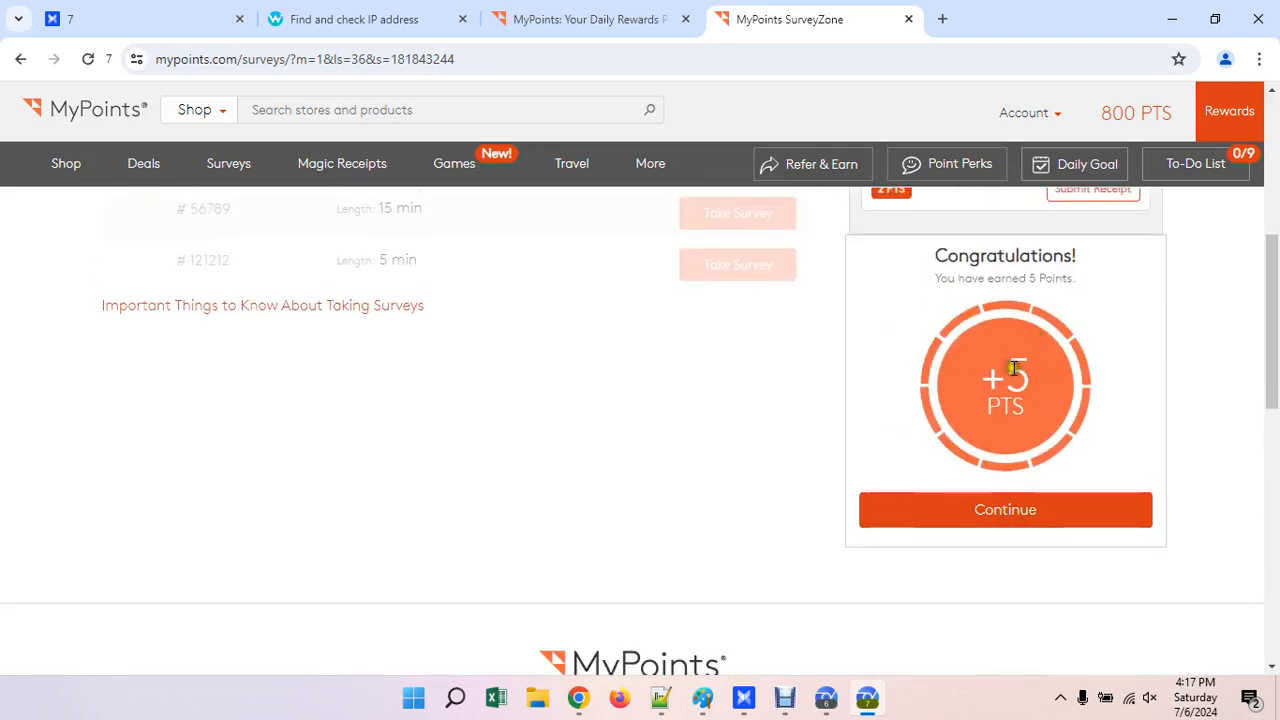
Acknowledge the points earned for the survey profile questions and open the MyPoints rewards page
click(1018, 508)
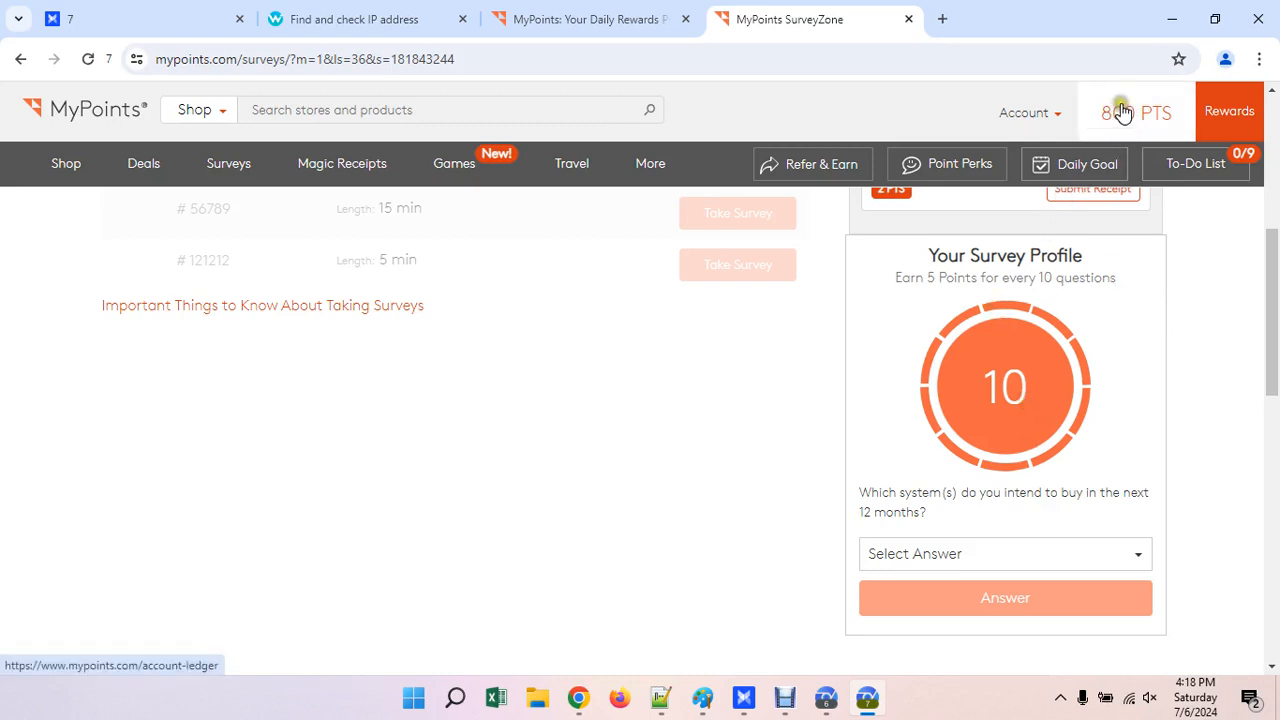
scroll(866, 491, up, 4)
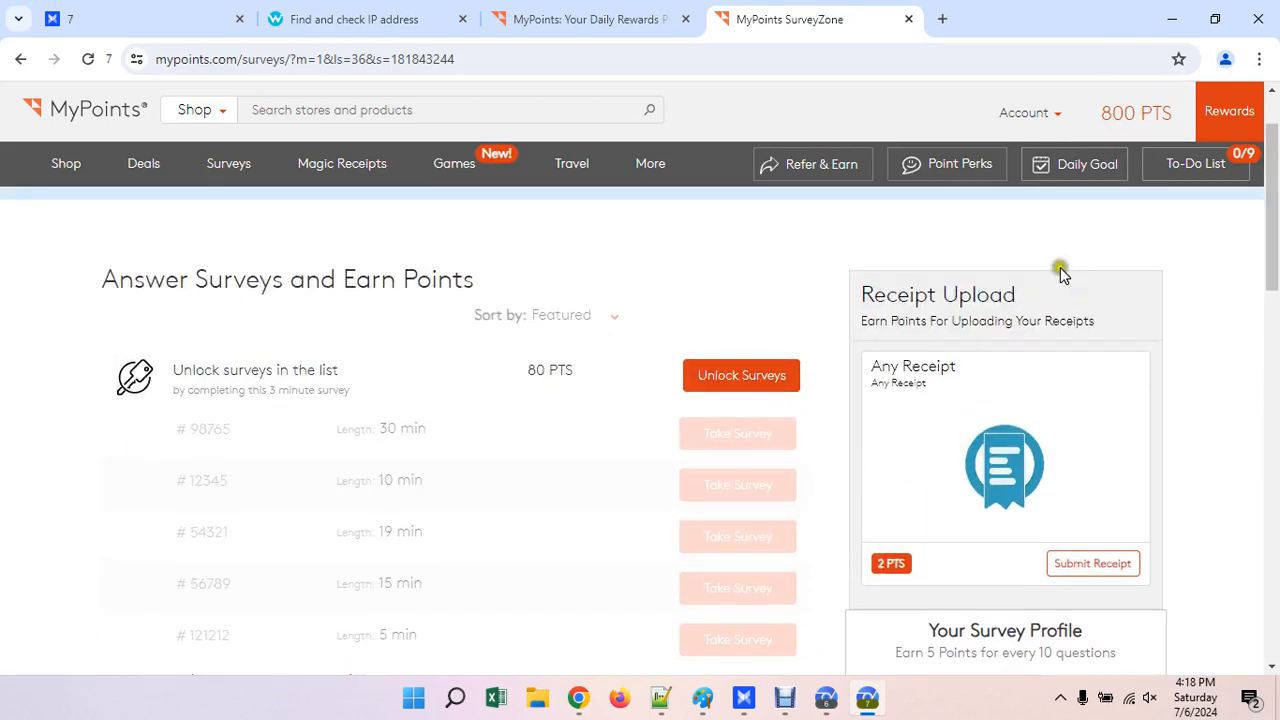
click(1224, 108)
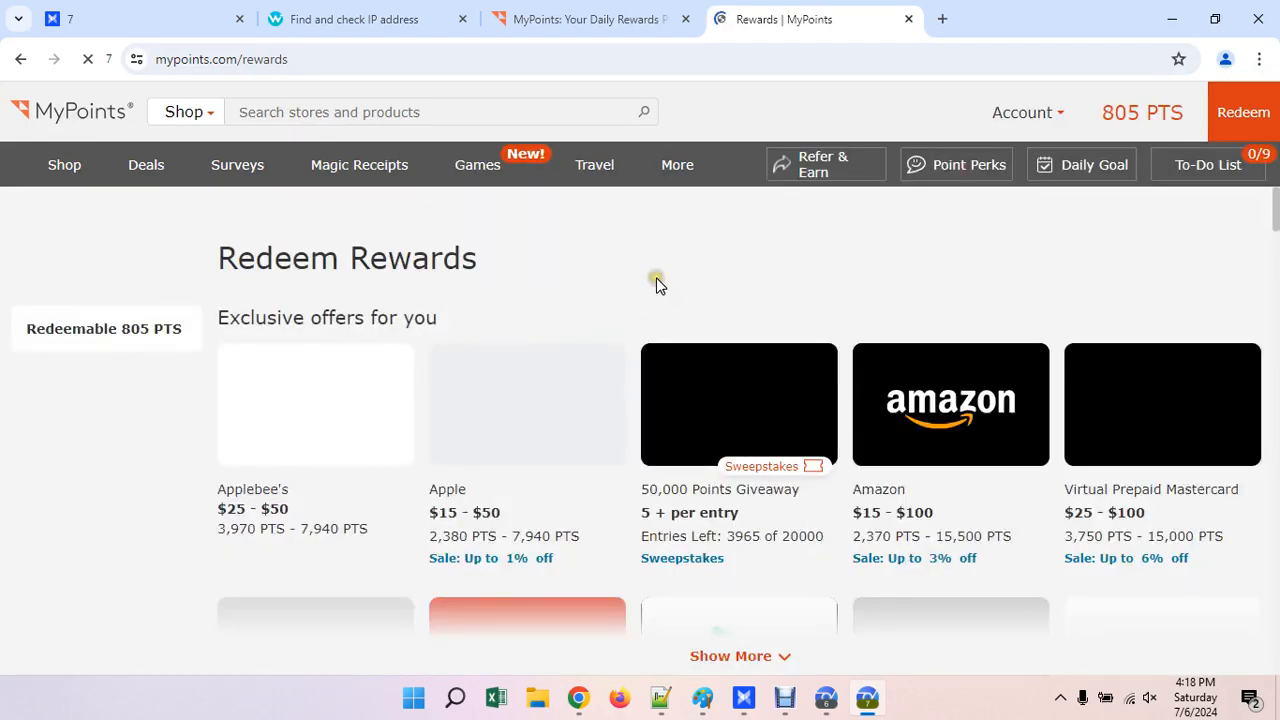
Expand the exclusive offers on the rewards page and review the available gift cards and their point costs
scroll(656, 285, down, 1)
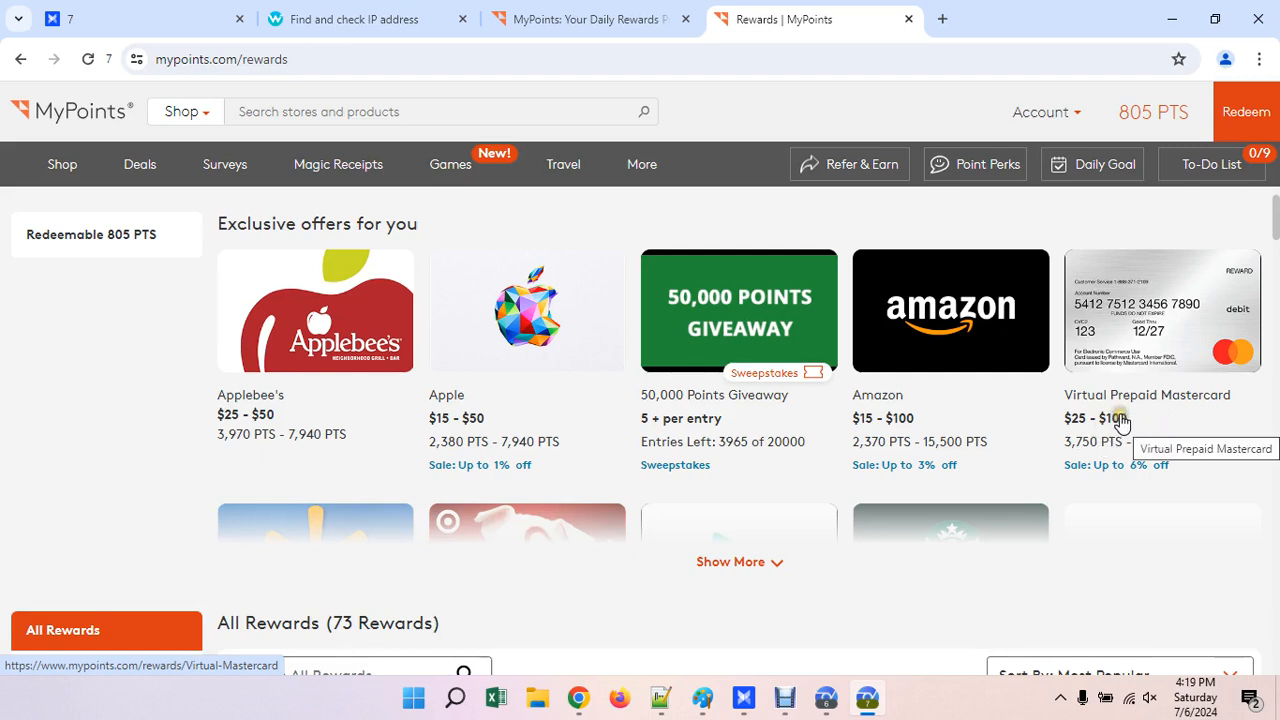
scroll(1122, 420, down, 1)
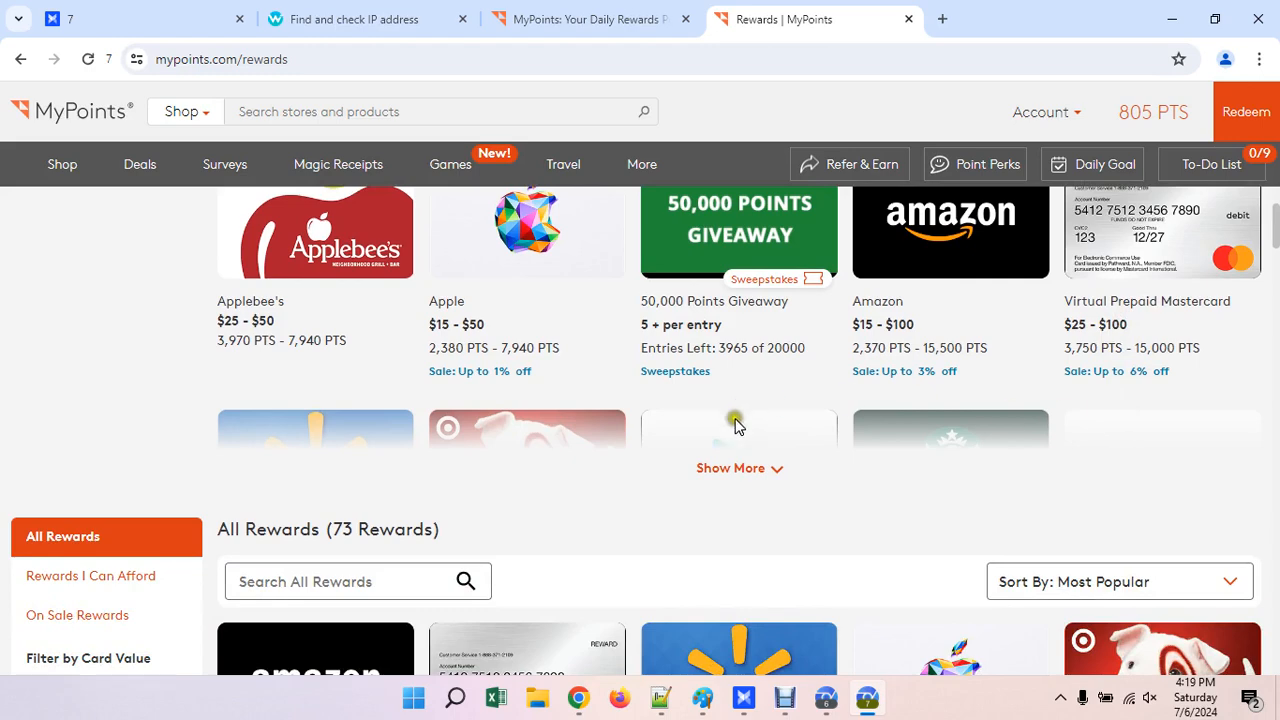
click(740, 468)
scroll(968, 424, down, 2)
scroll(968, 420, down, 3)
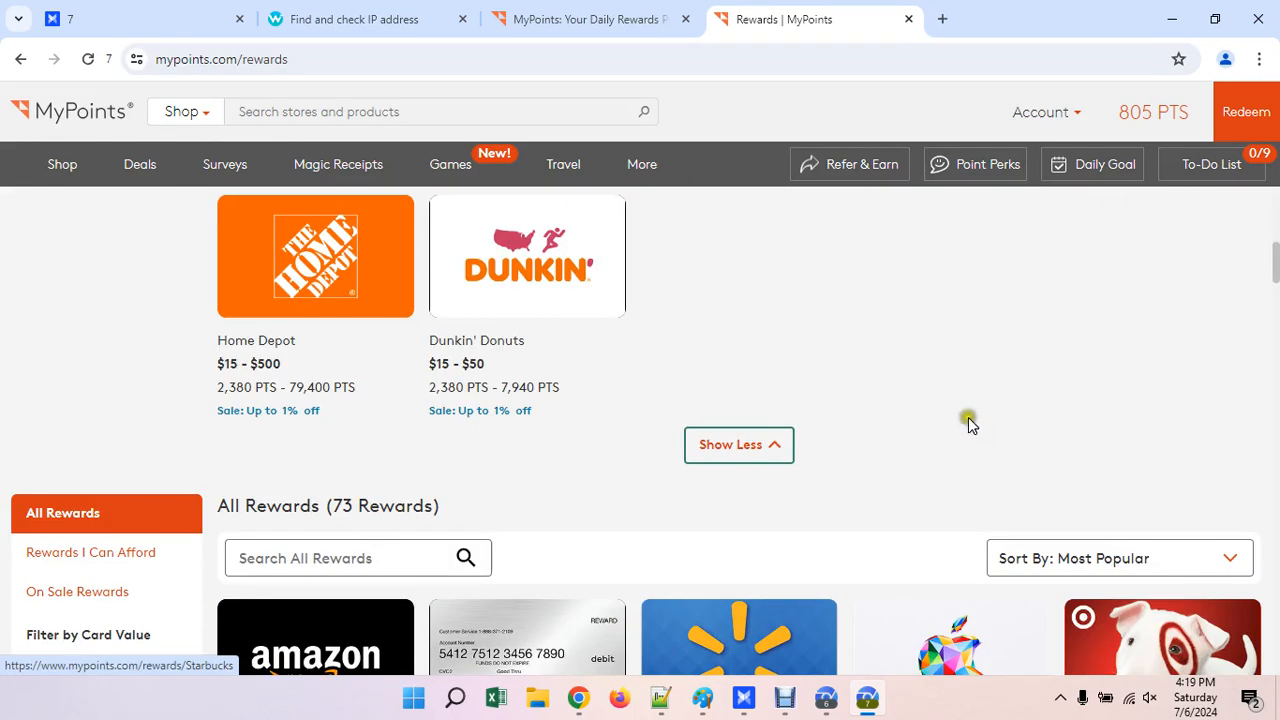
scroll(968, 420, up, 7)
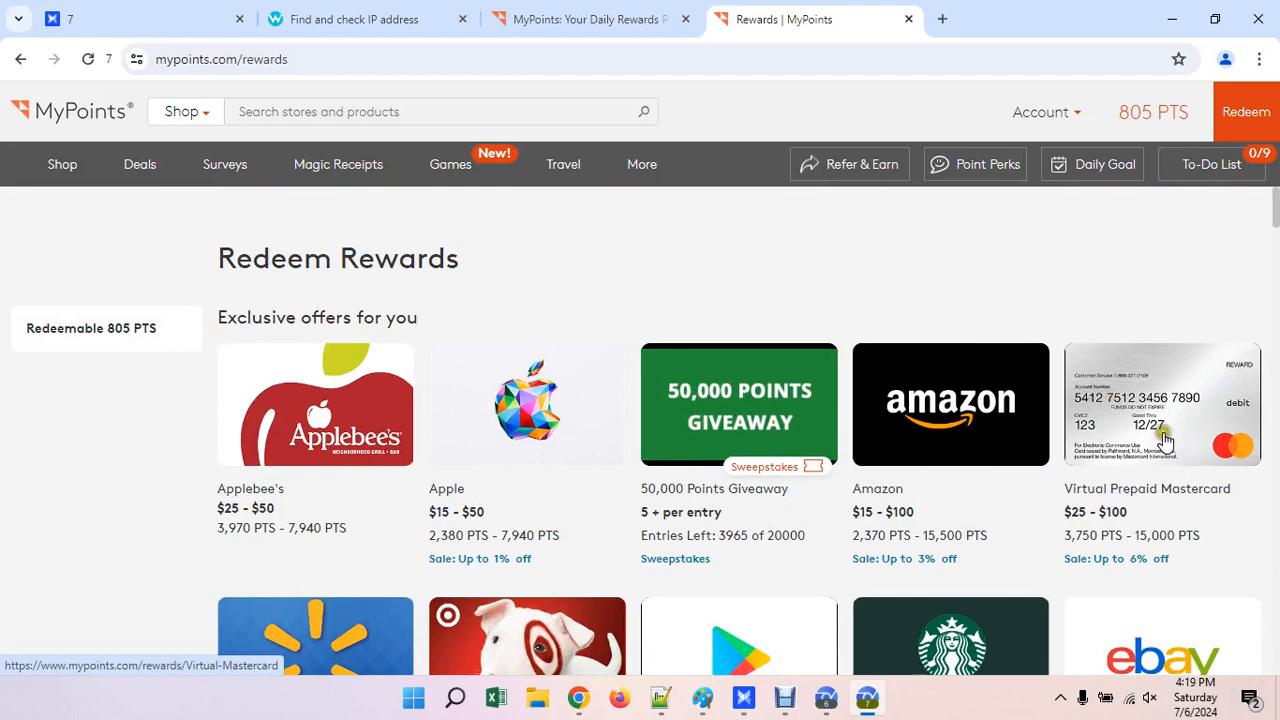
scroll(1163, 440, down, 2)
scroll(877, 466, down, 2)
scroll(836, 450, up, 3)
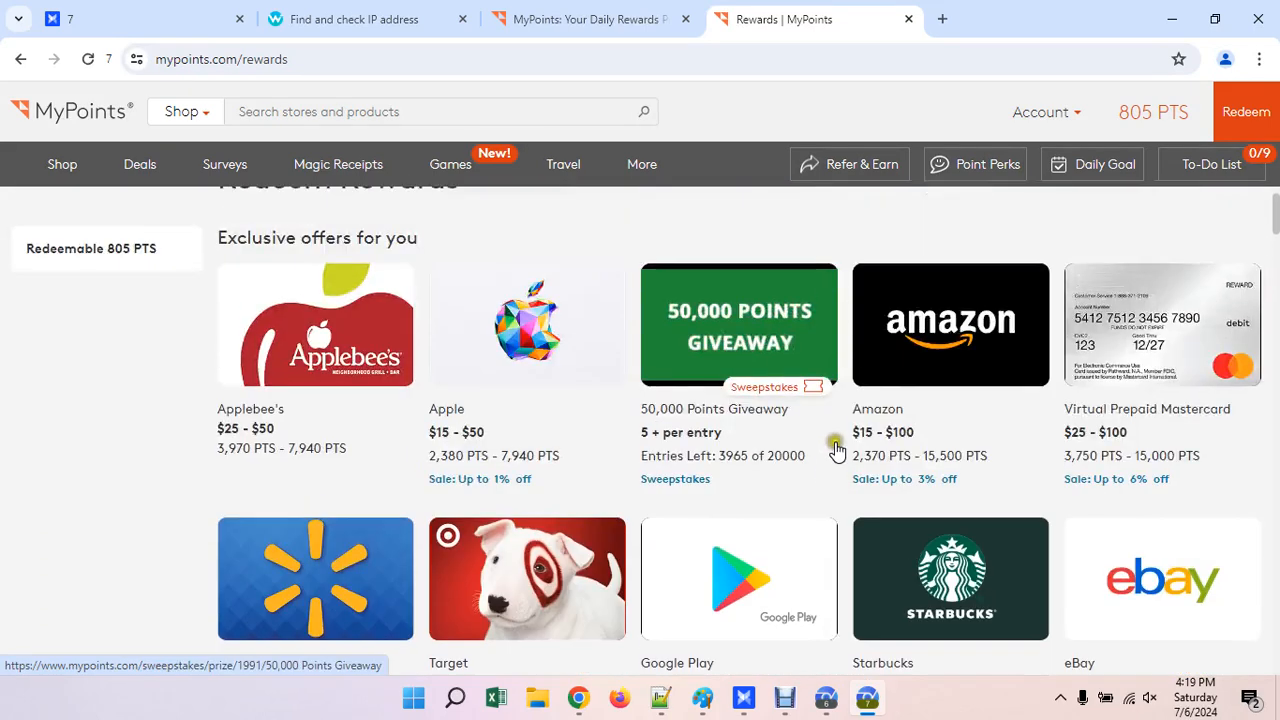
scroll(836, 450, up, 1)
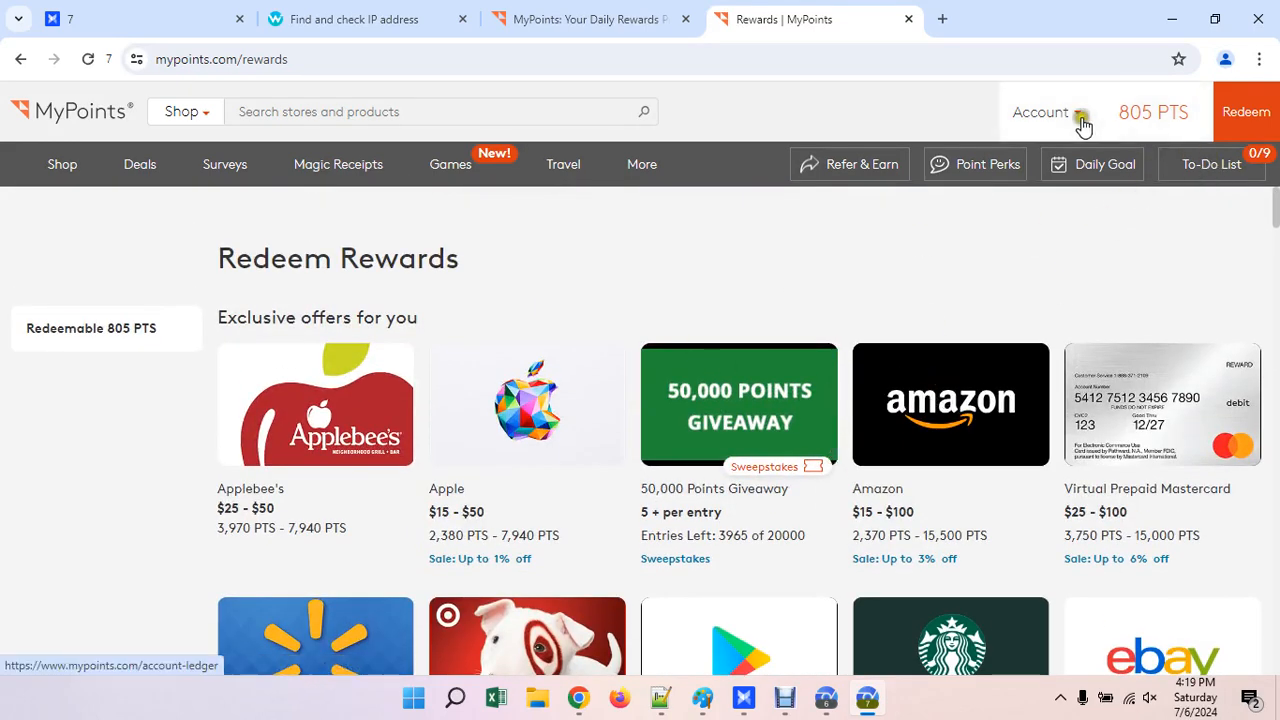
Sign out of the MyPoints account and close both MyPoints tabs
click(1083, 122)
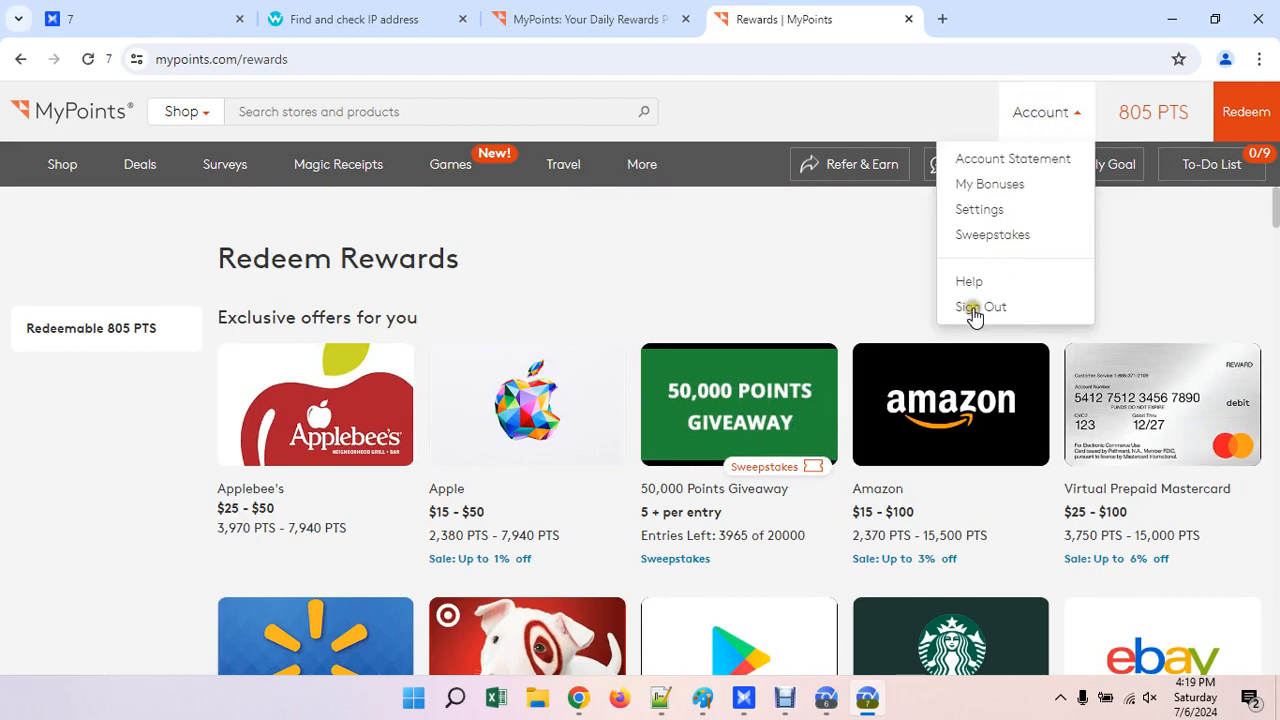
click(975, 310)
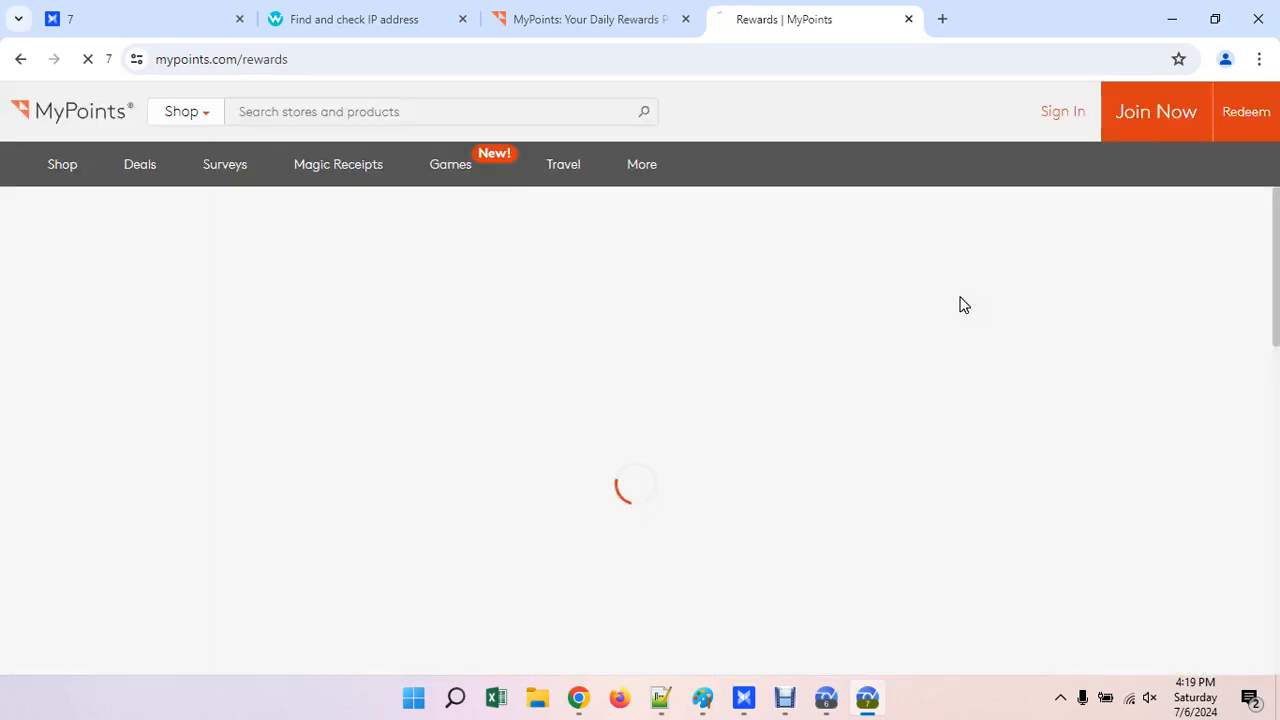
click(687, 24)
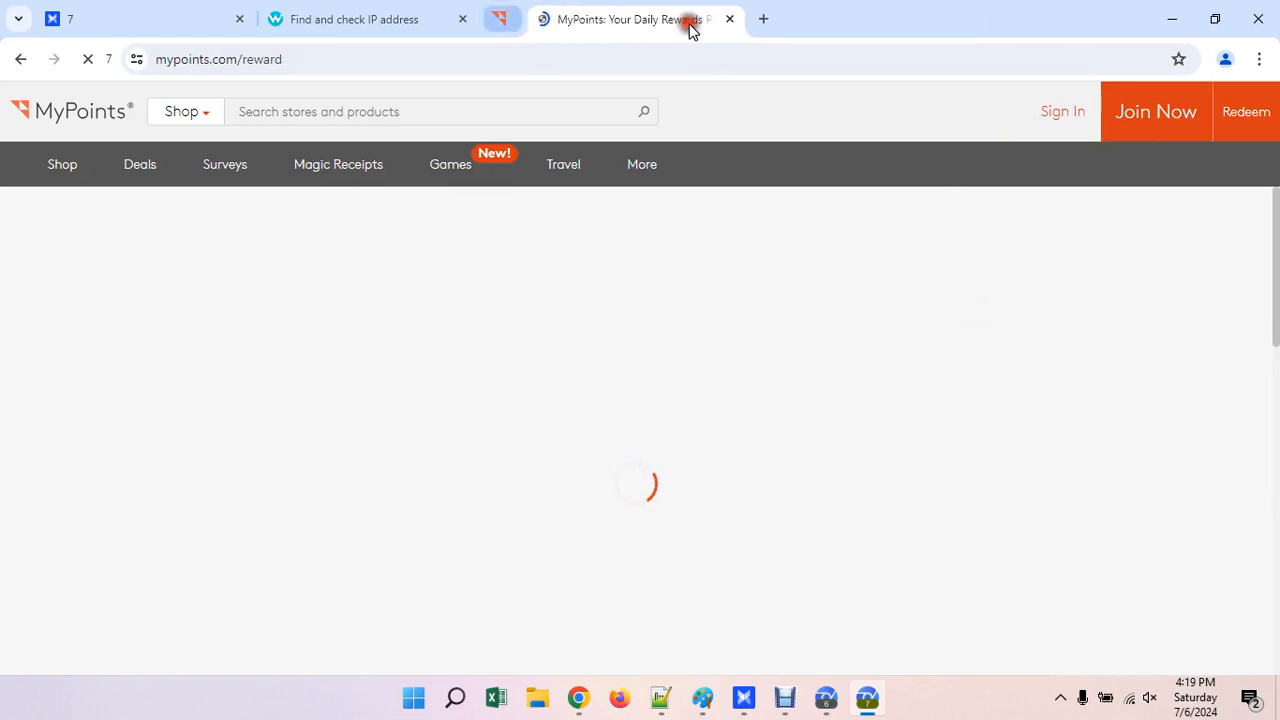
click(686, 20)
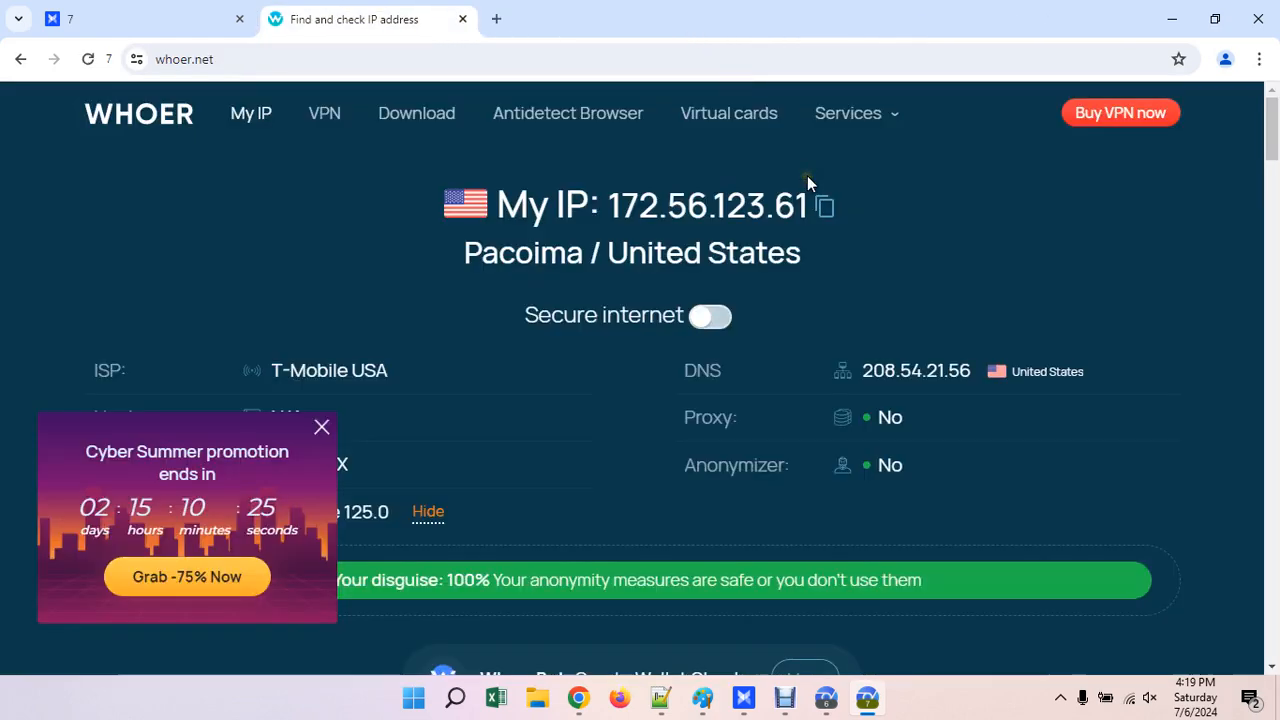
Clear the browsing history, cookies and cached files with the time range set to All time
key(ctrl+shift+Delete)
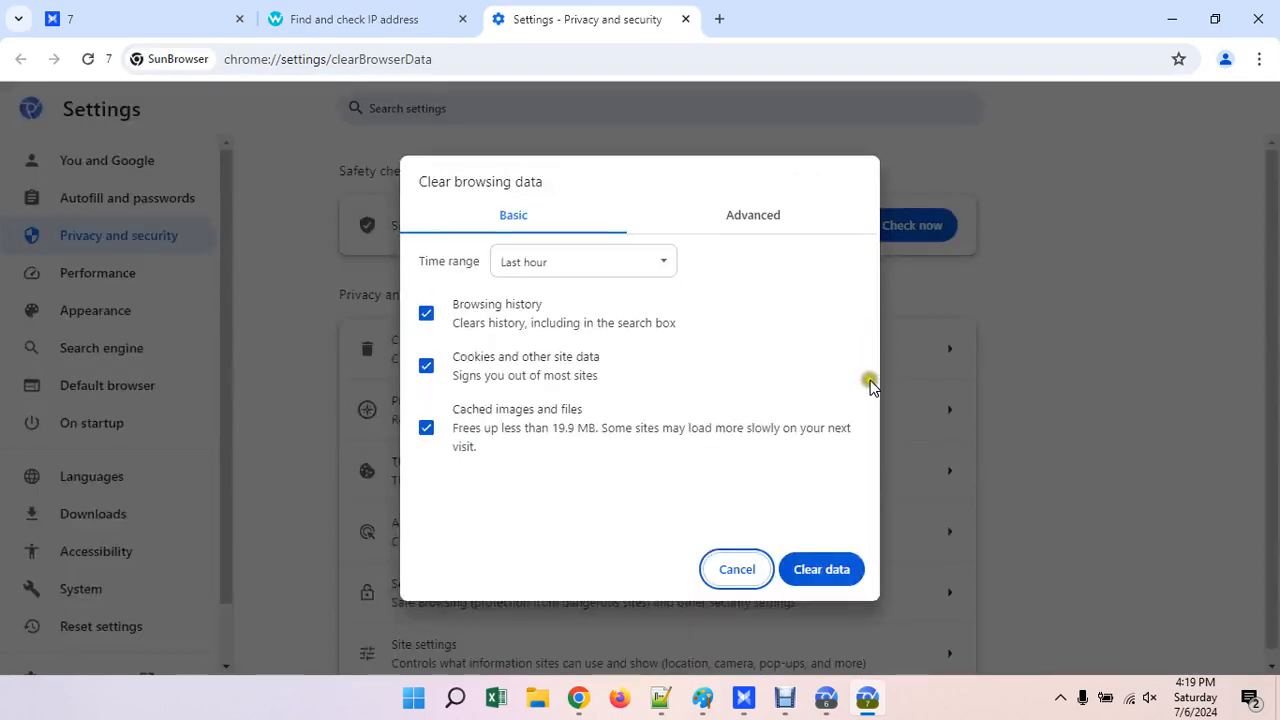
click(608, 260)
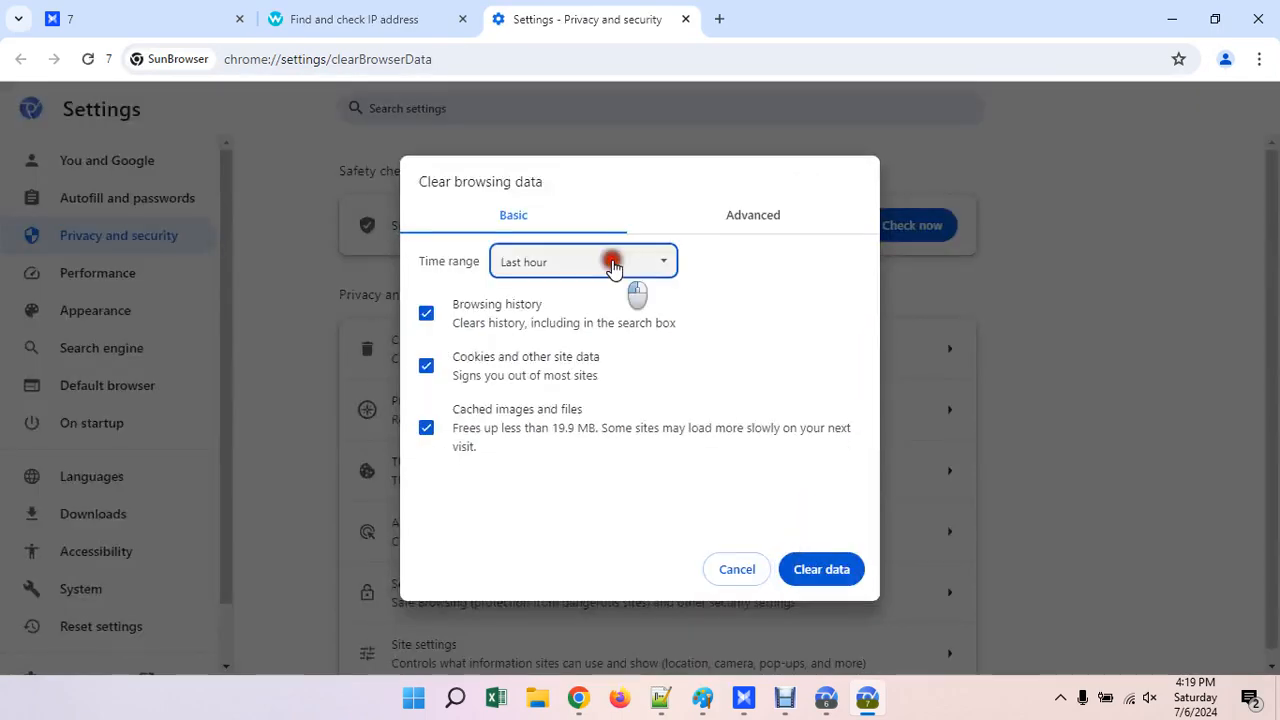
click(596, 355)
click(826, 569)
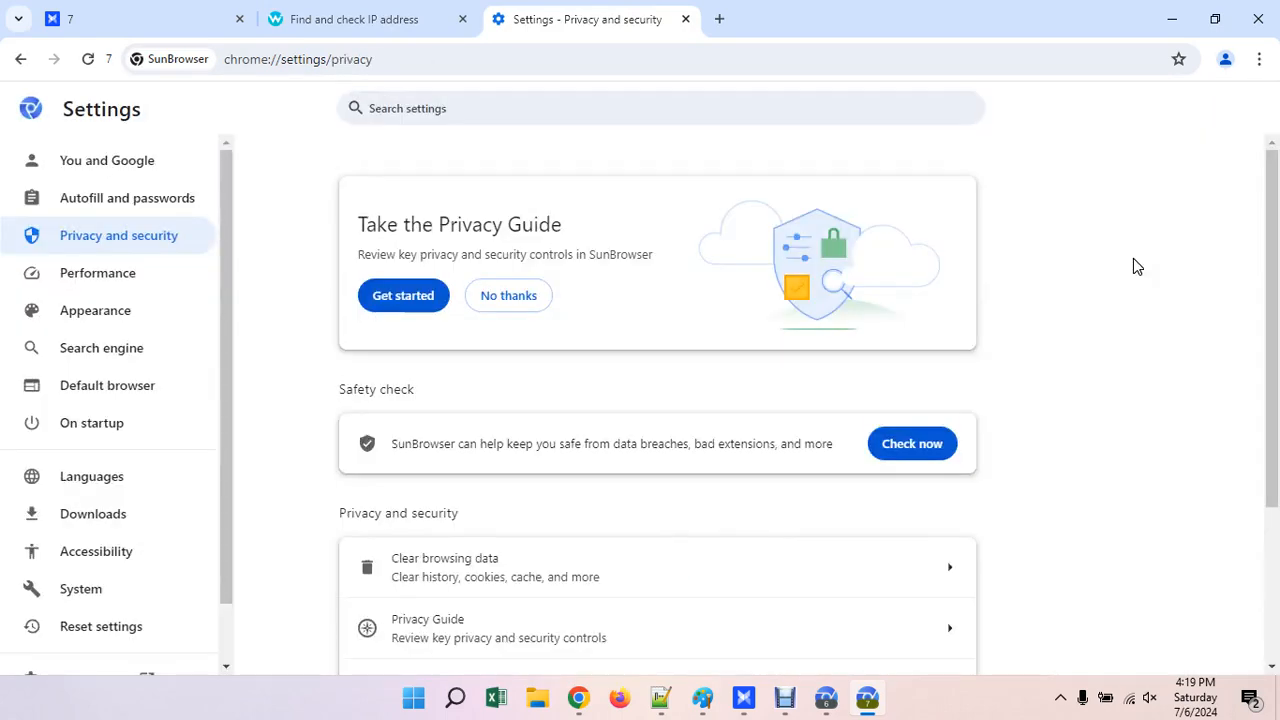
Clear the browsing data a second time using the Advanced options
key(ctrl+shift+Delete)
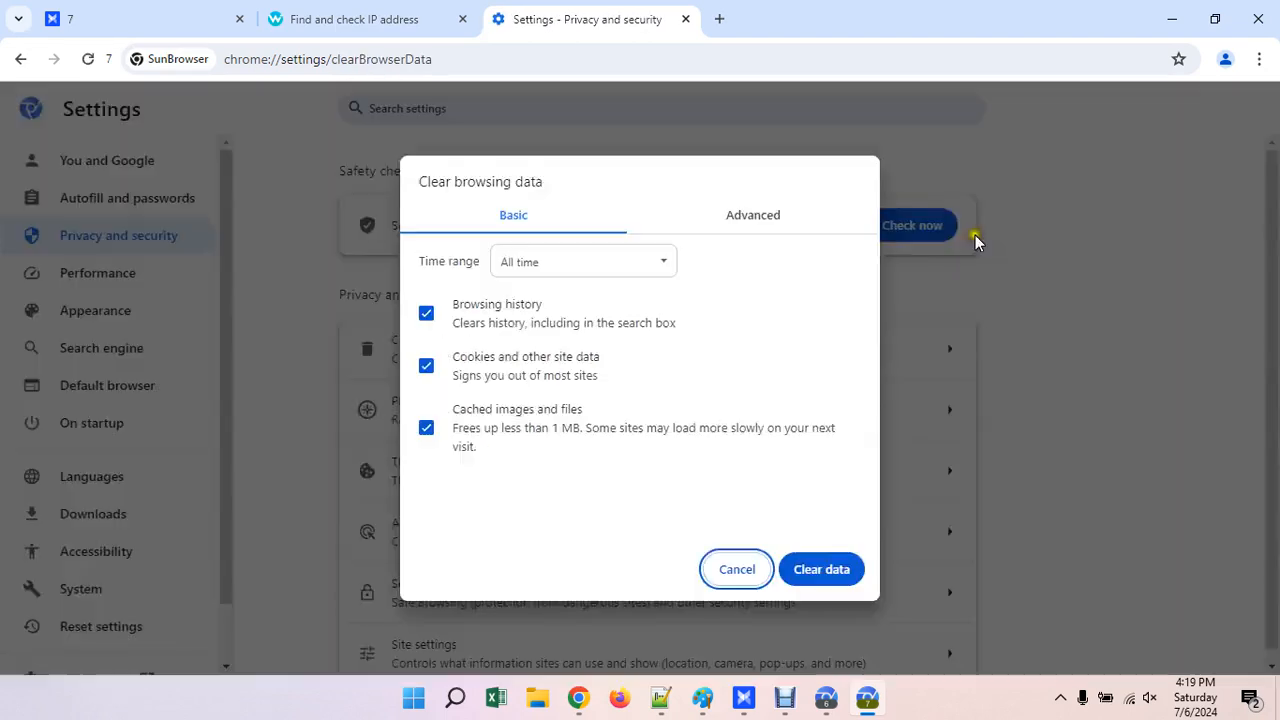
click(766, 231)
click(838, 580)
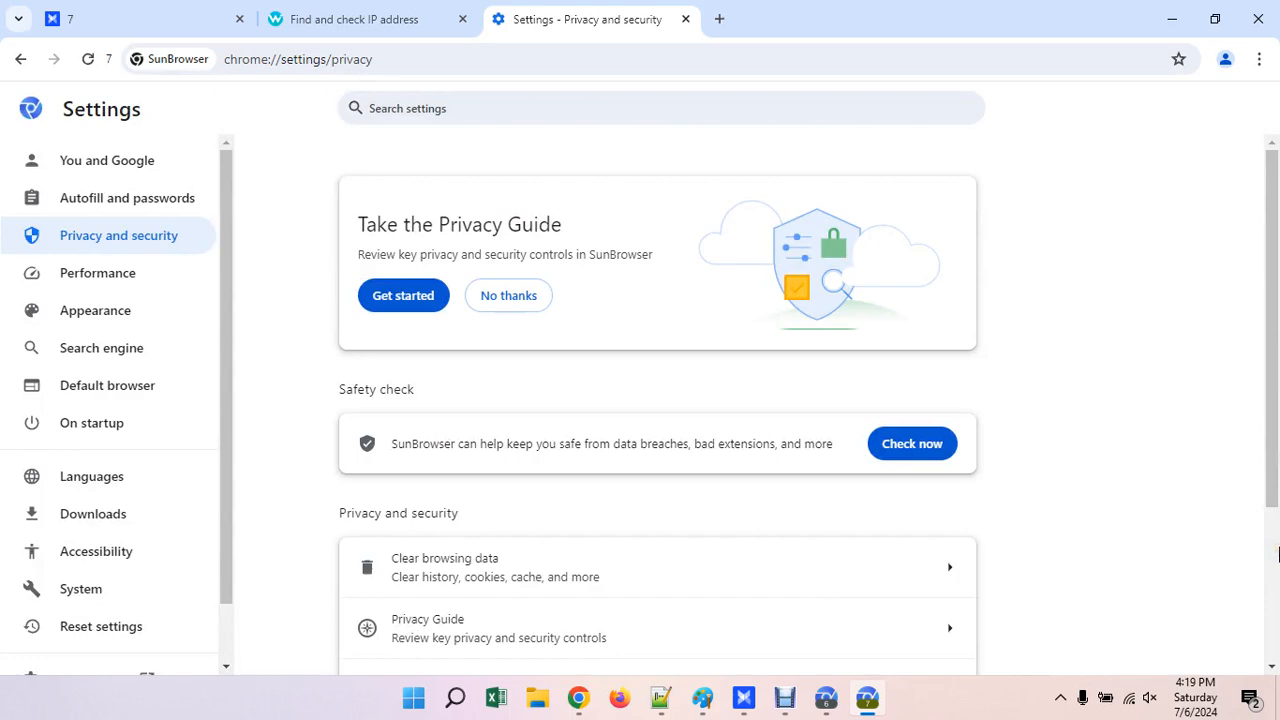
Close the profile 7 browser window and minimize the Gmail browser window, keeping AdsPower running
click(1258, 20)
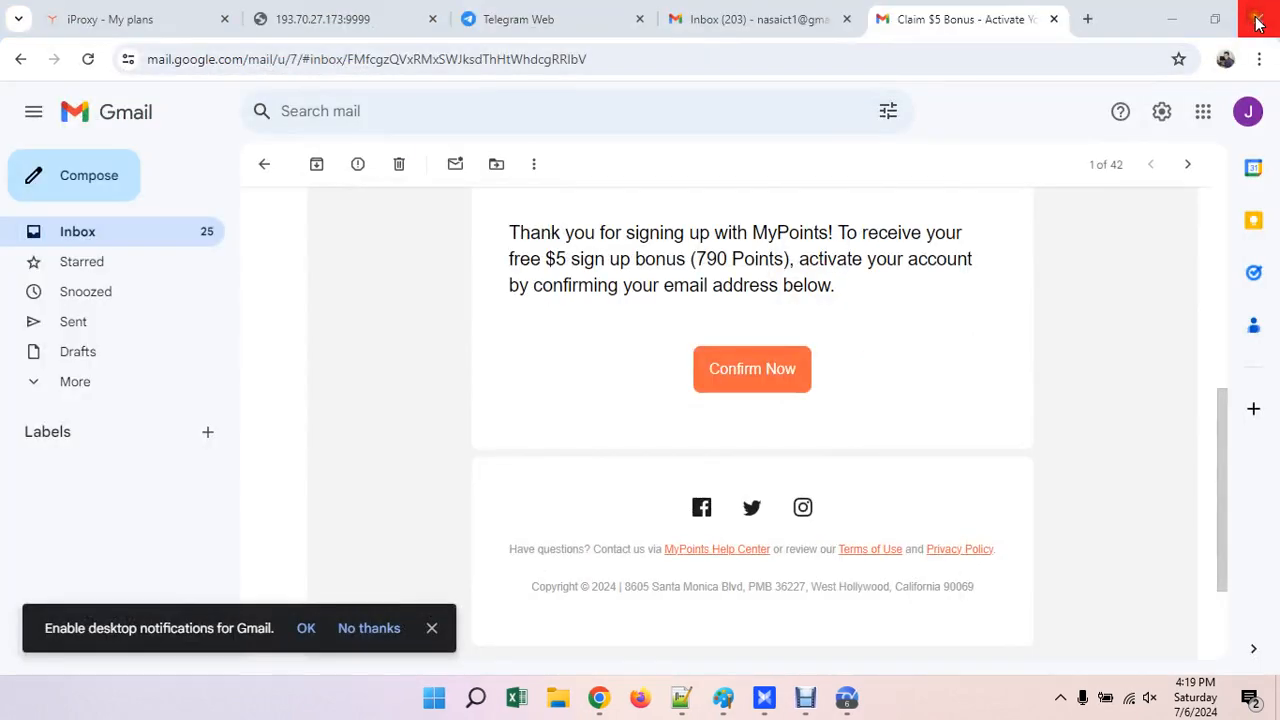
click(1163, 19)
click(1163, 19)
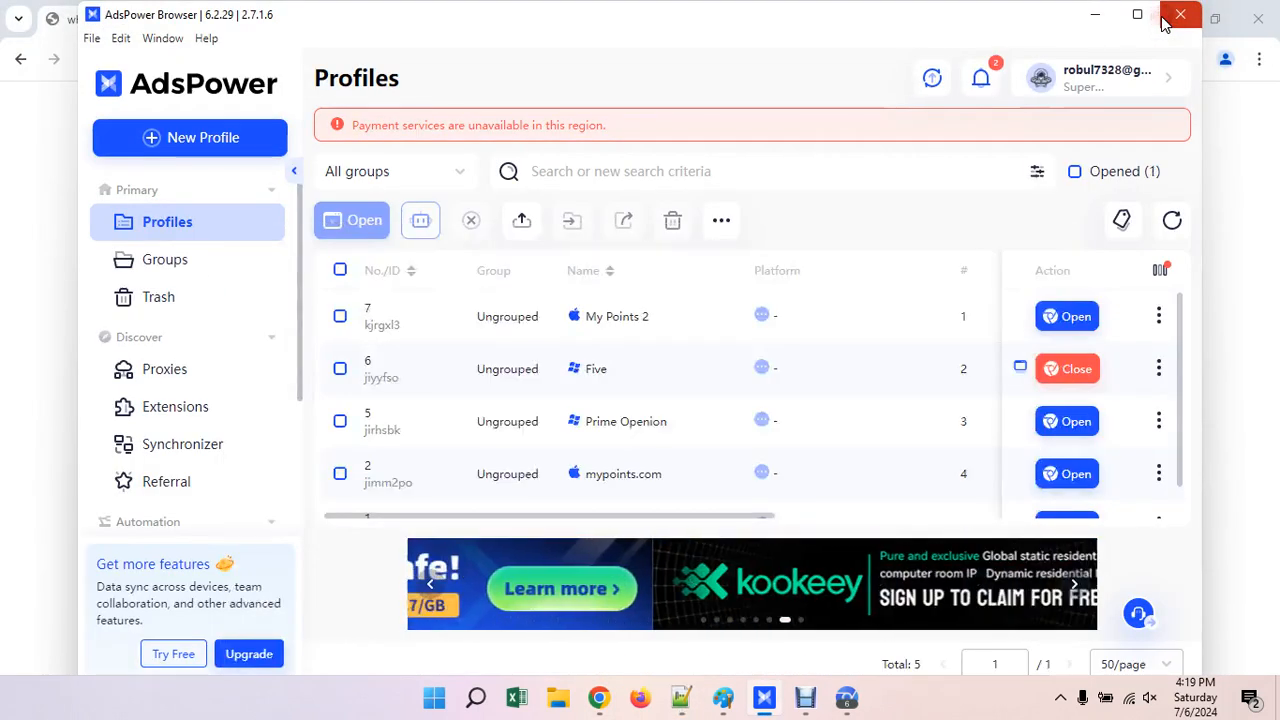
click(1165, 18)
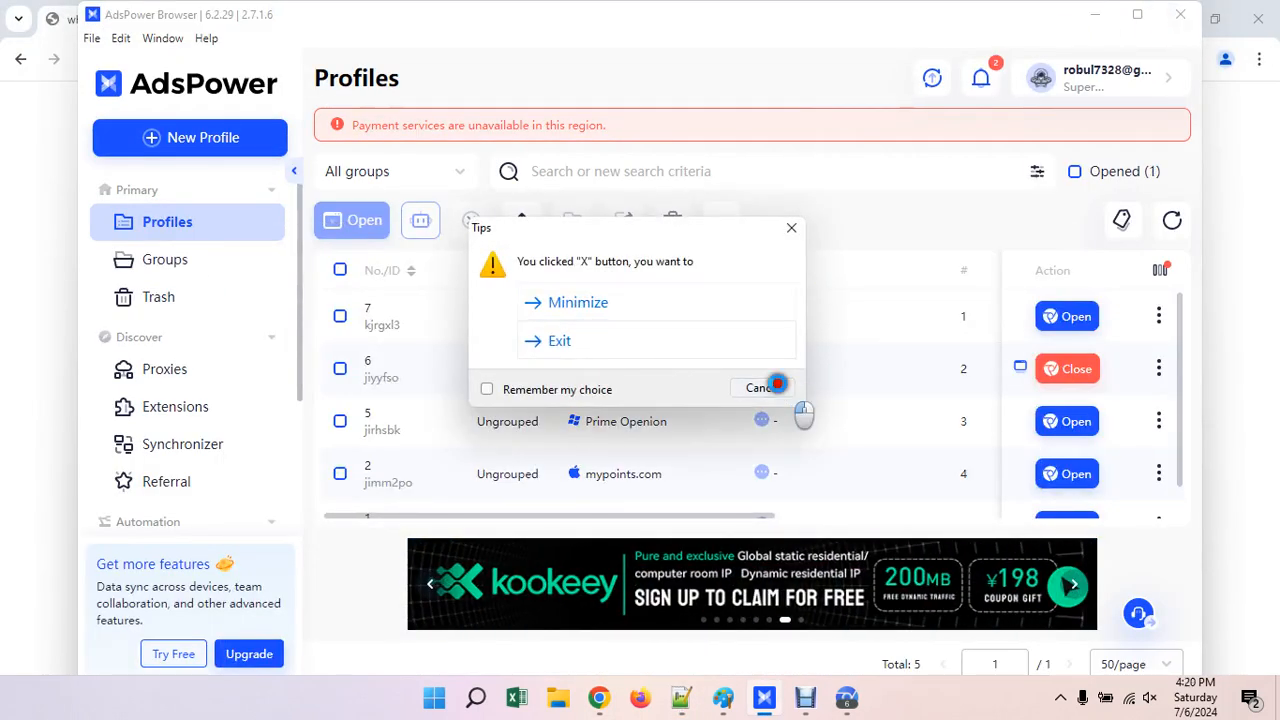
click(770, 388)
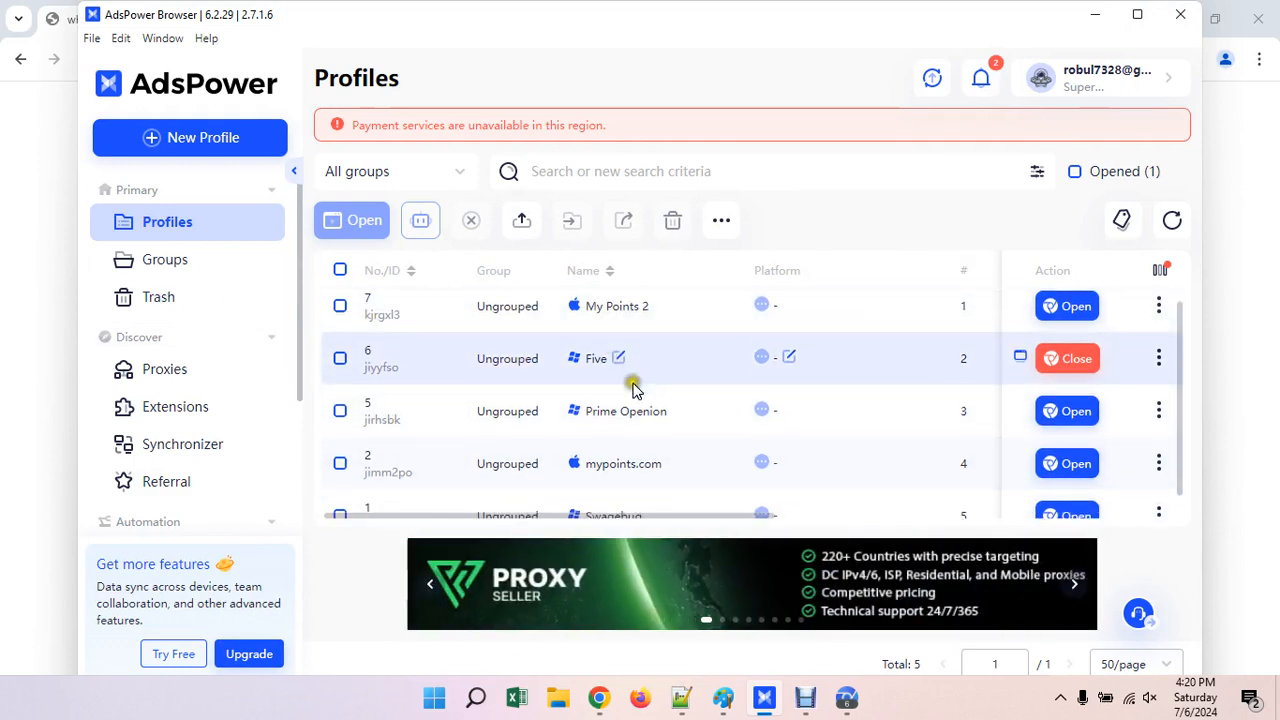
Close the whoer.net browser window of the profile named Five and exit AdsPower
scroll(600, 430, down, 1)
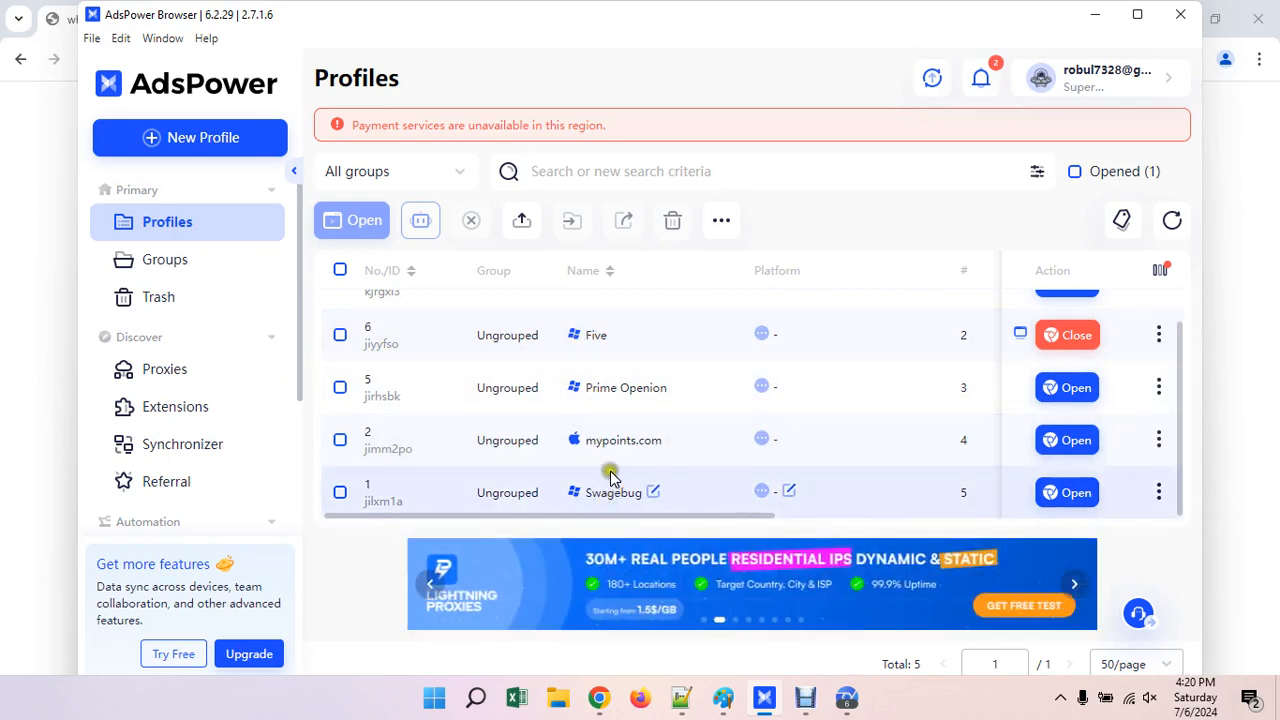
scroll(624, 444, up, 1)
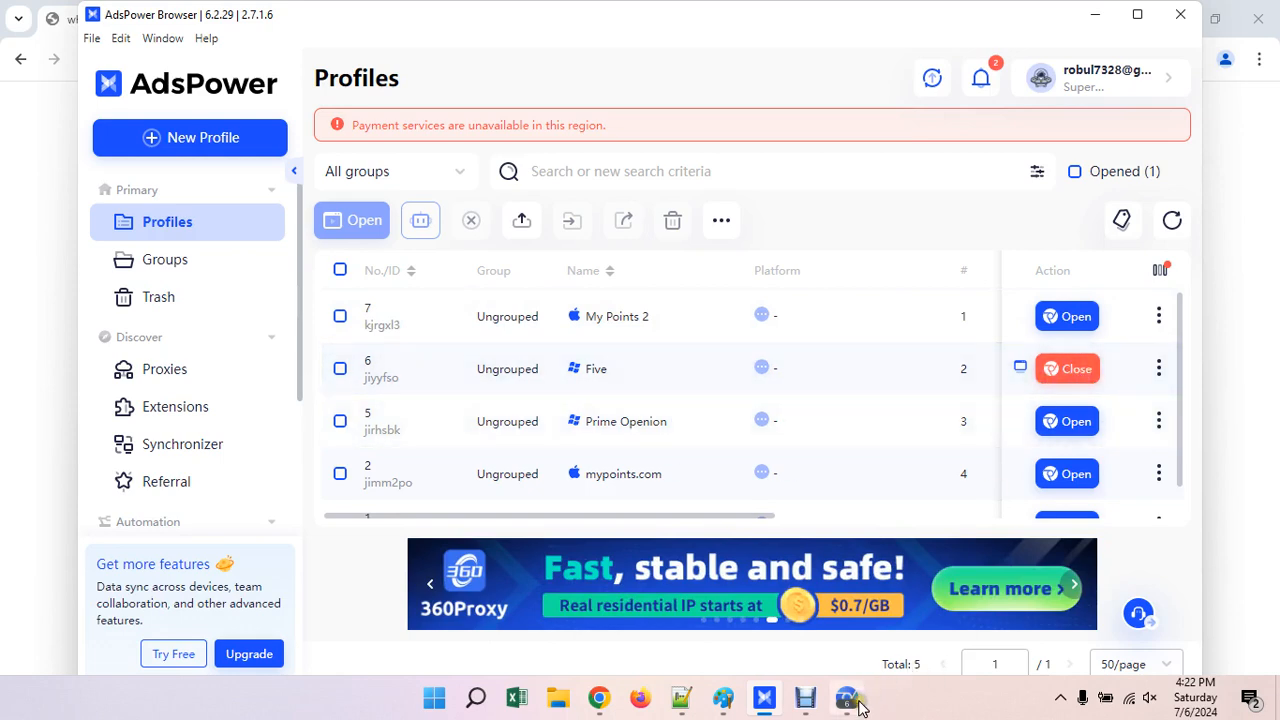
mouse_move(858, 706)
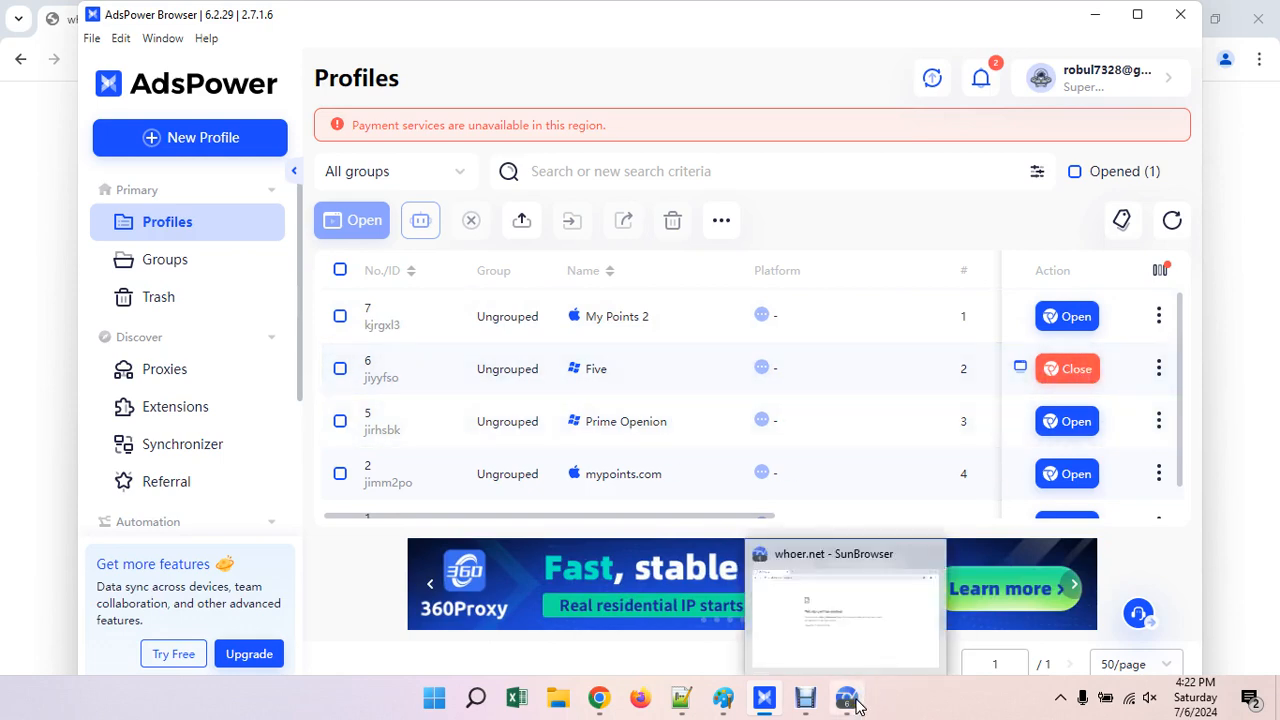
click(856, 703)
click(1262, 16)
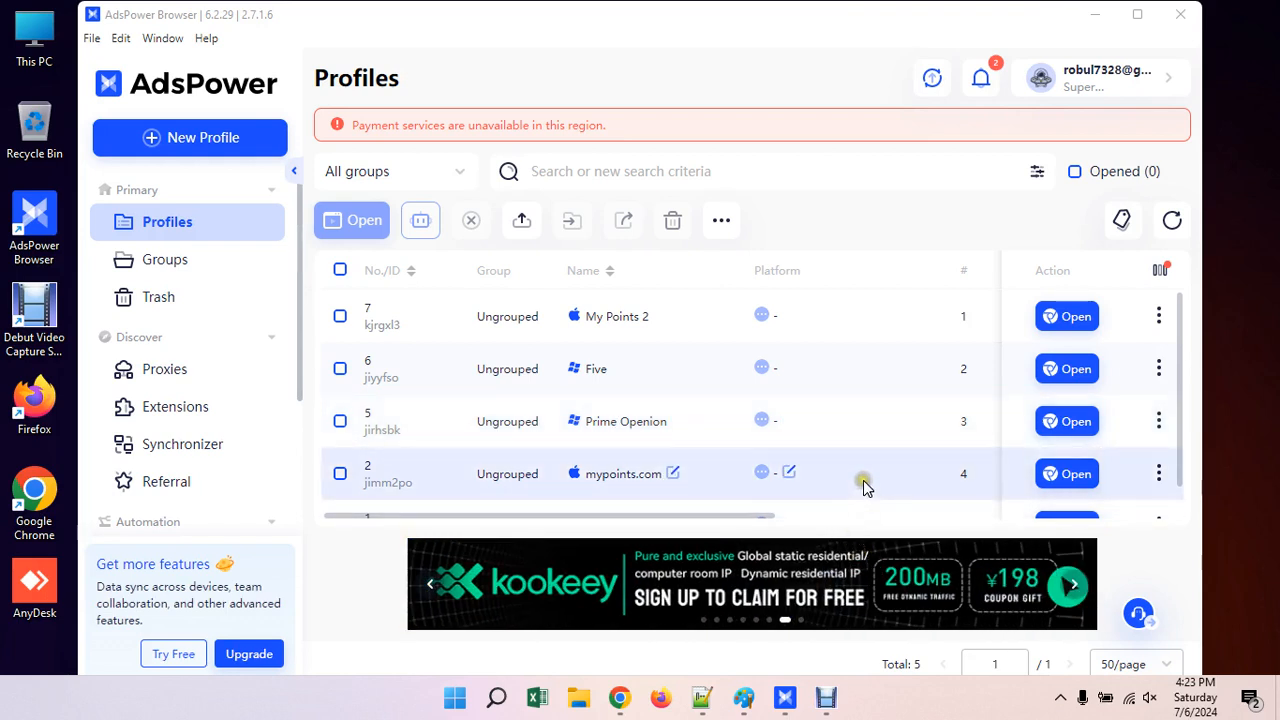
click(1180, 14)
click(557, 345)
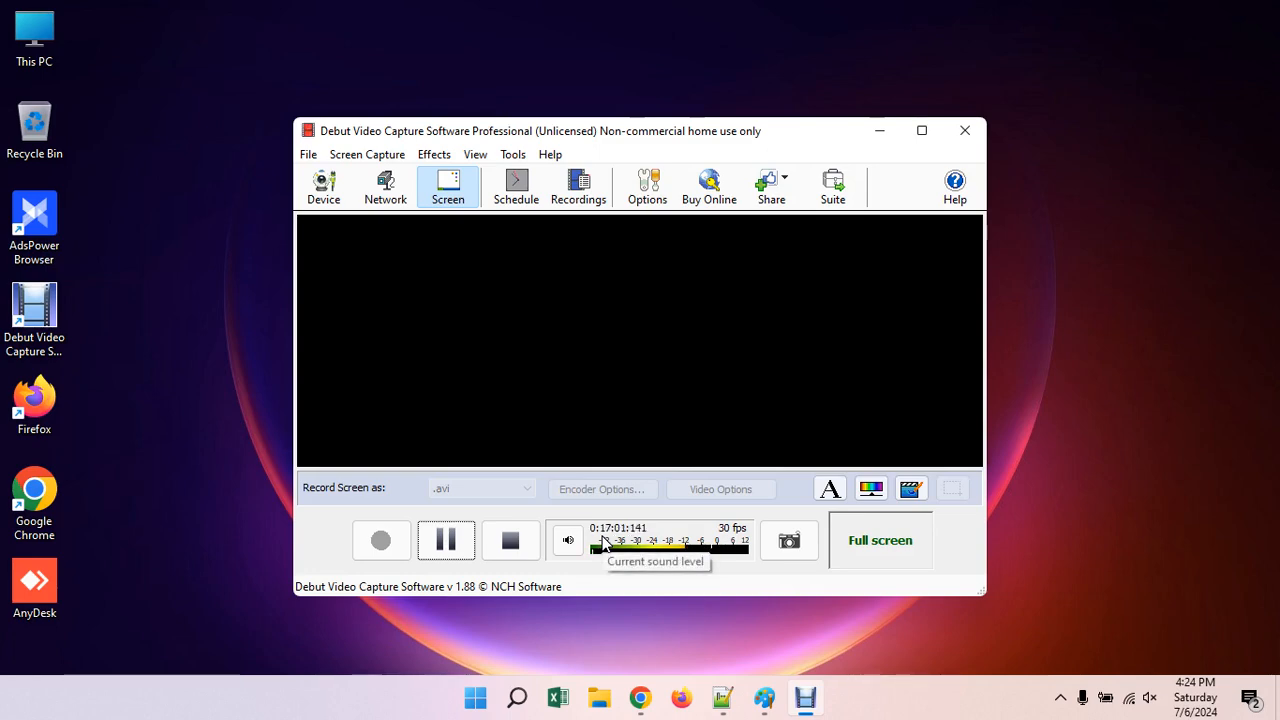
Switch to Notepad++ and read through the survey site names on line 11 of the "new 3" note
click(722, 697)
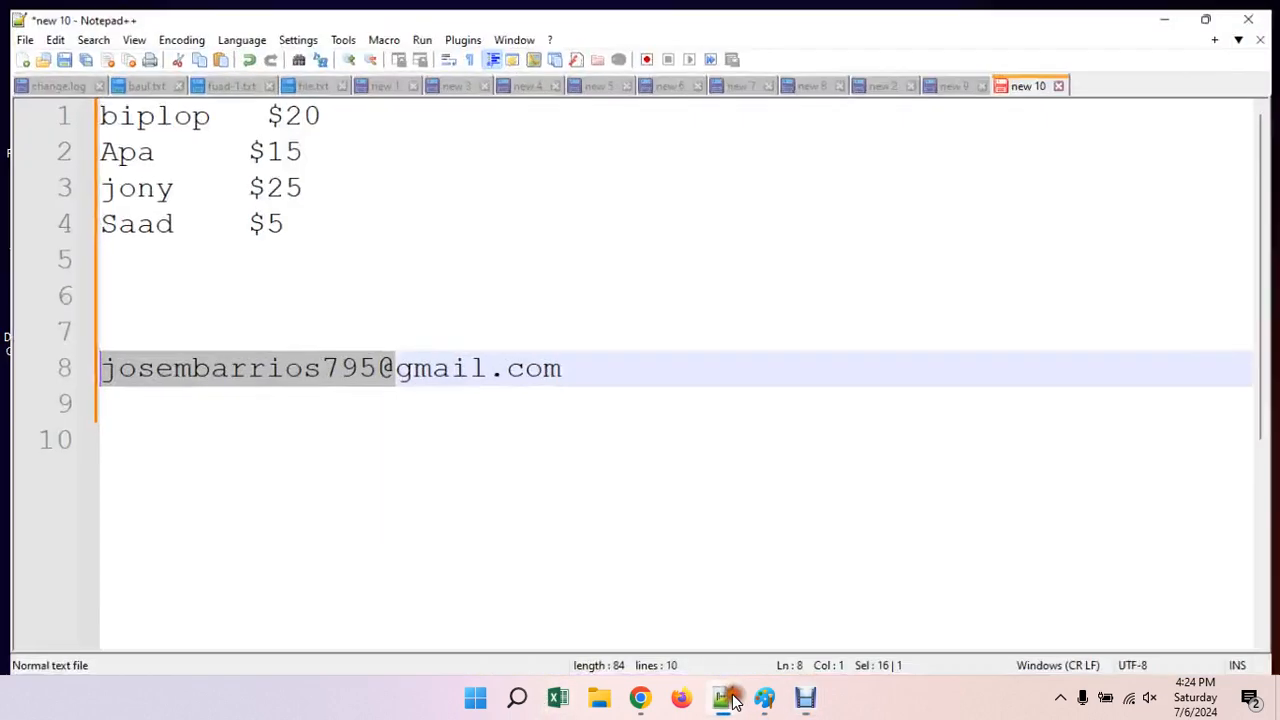
click(308, 78)
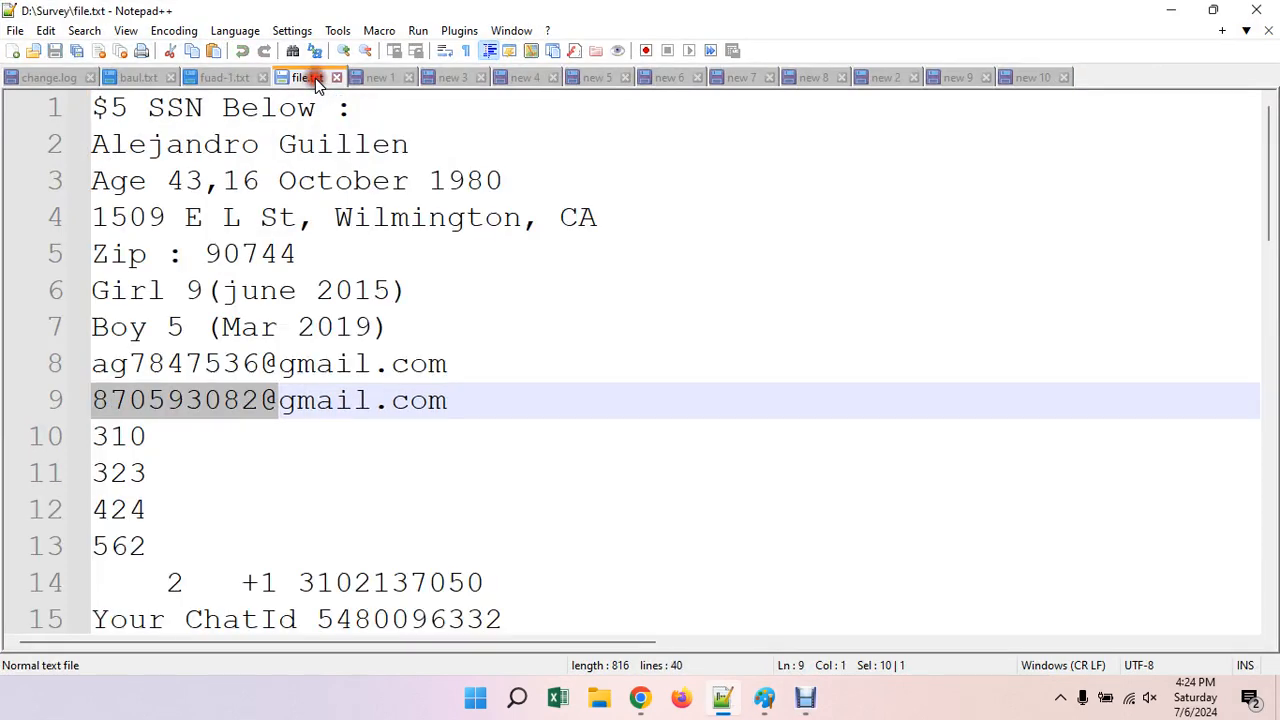
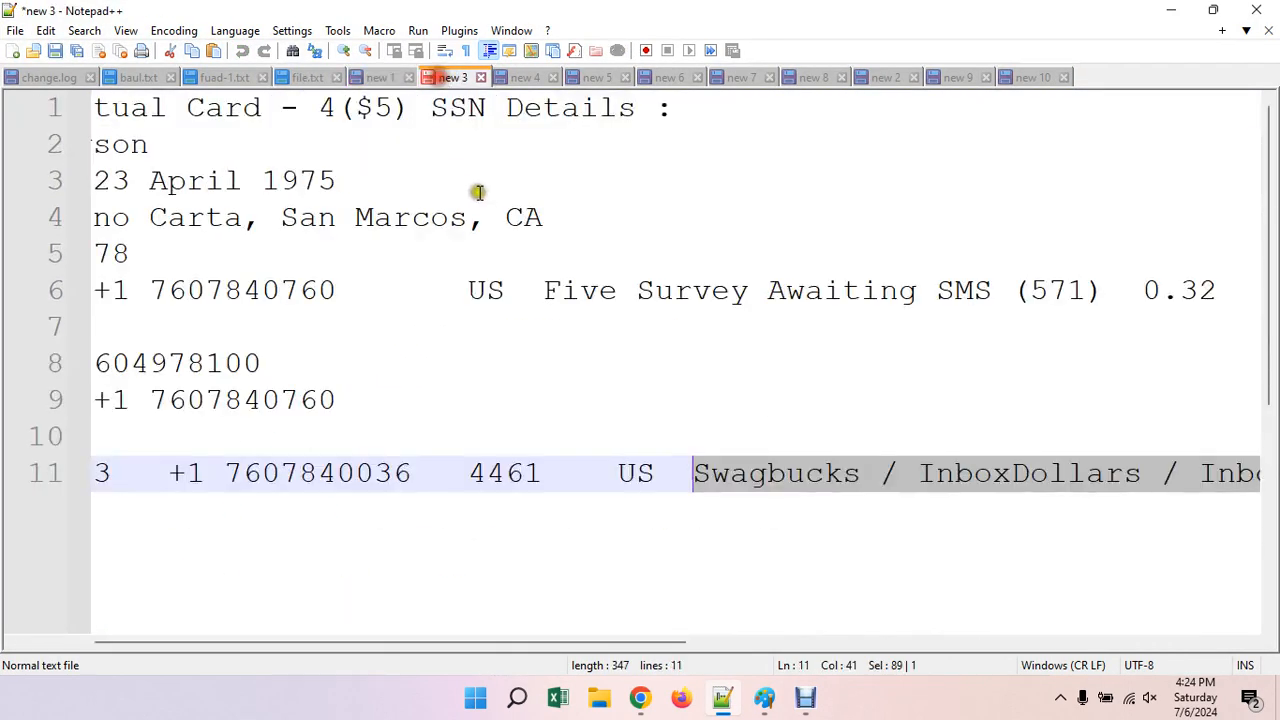
drag(617, 635, 868, 638)
click(303, 467)
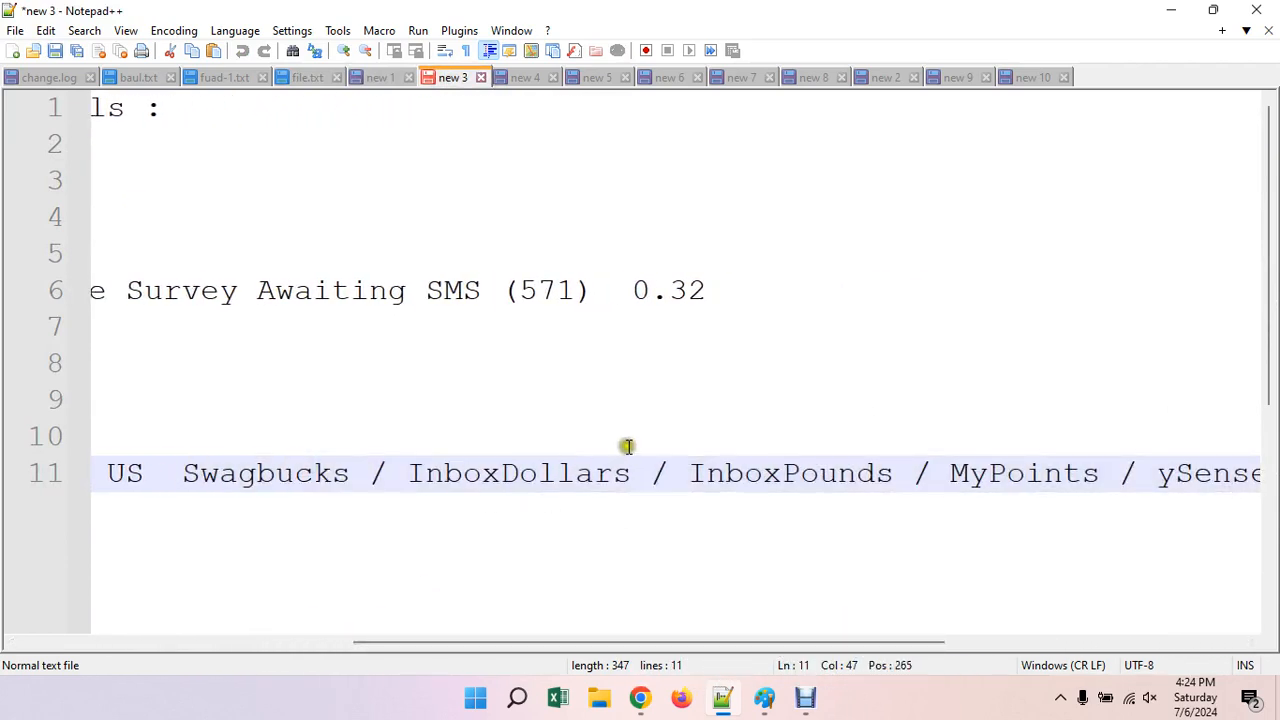
click(556, 470)
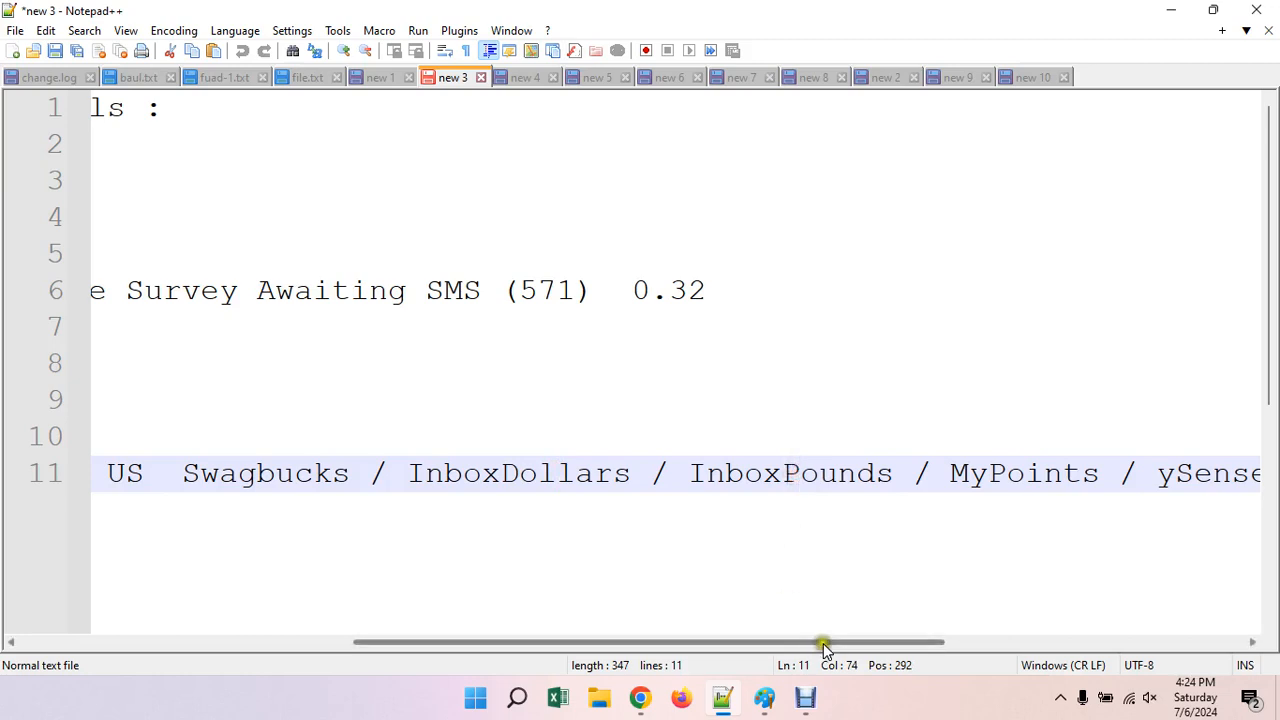
drag(668, 643, 823, 645)
click(734, 473)
click(903, 473)
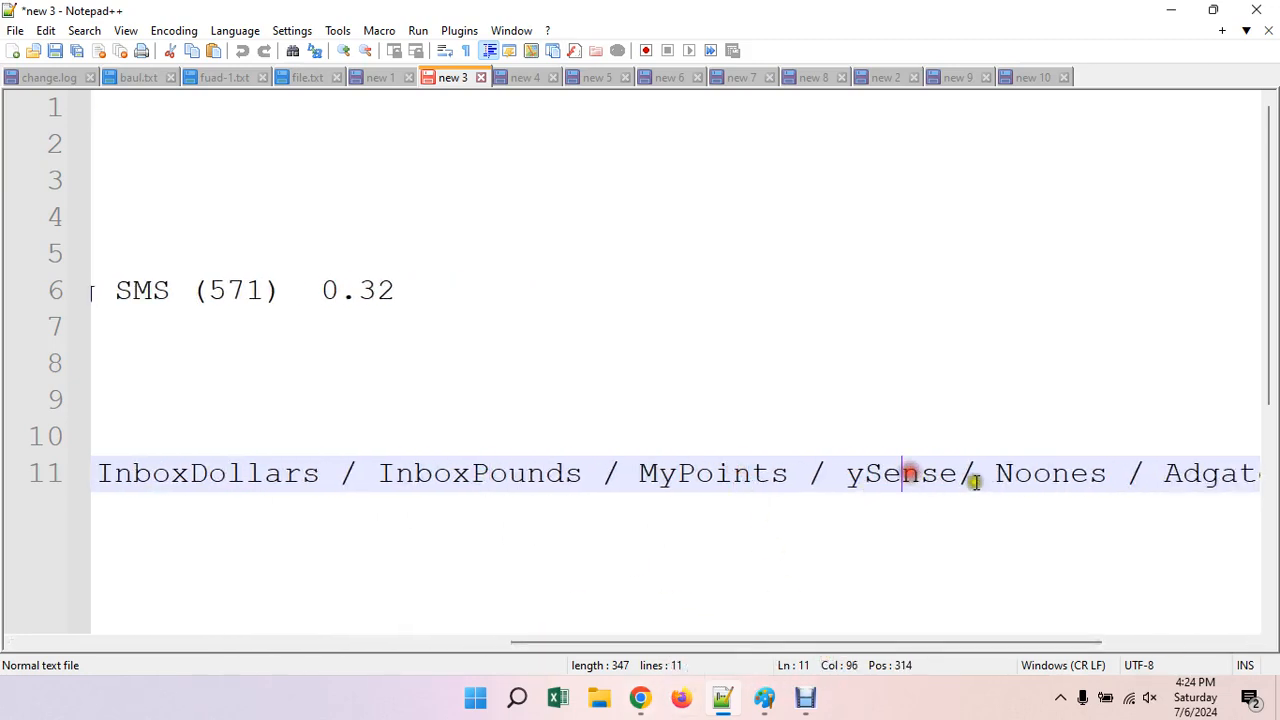
click(1050, 473)
drag(955, 643, 1077, 646)
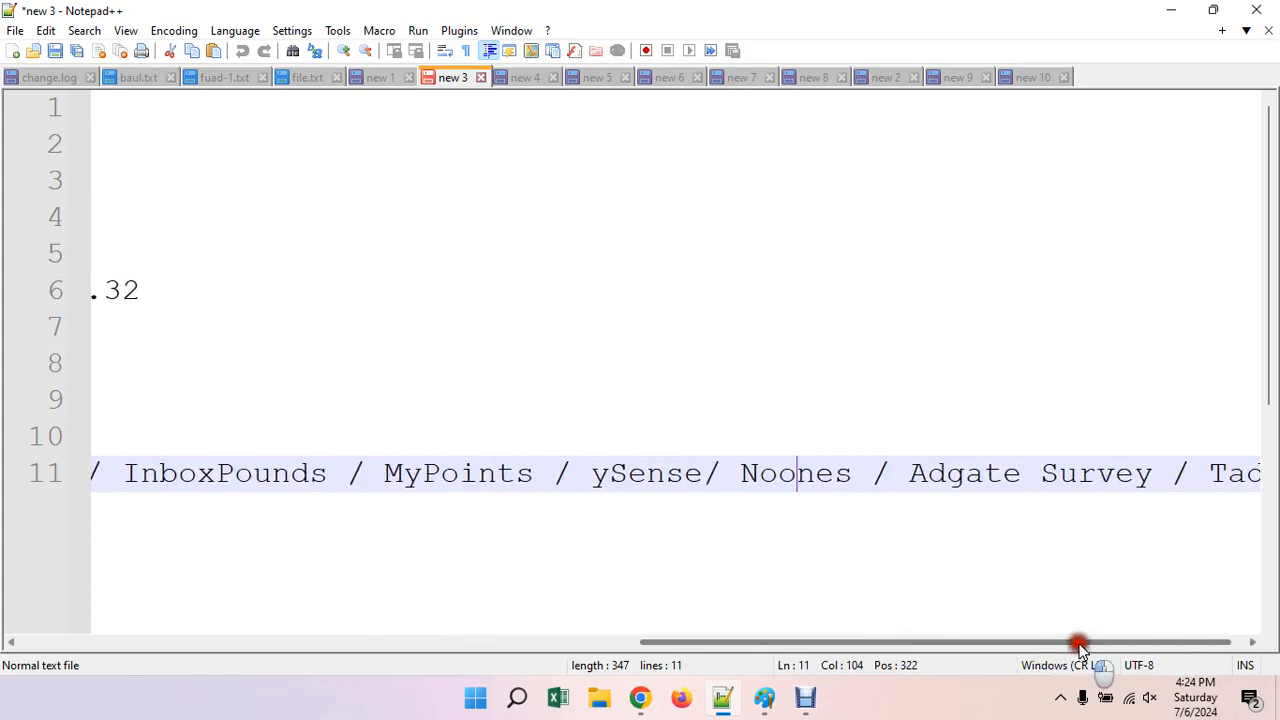
click(1006, 475)
drag(1000, 641, 1140, 648)
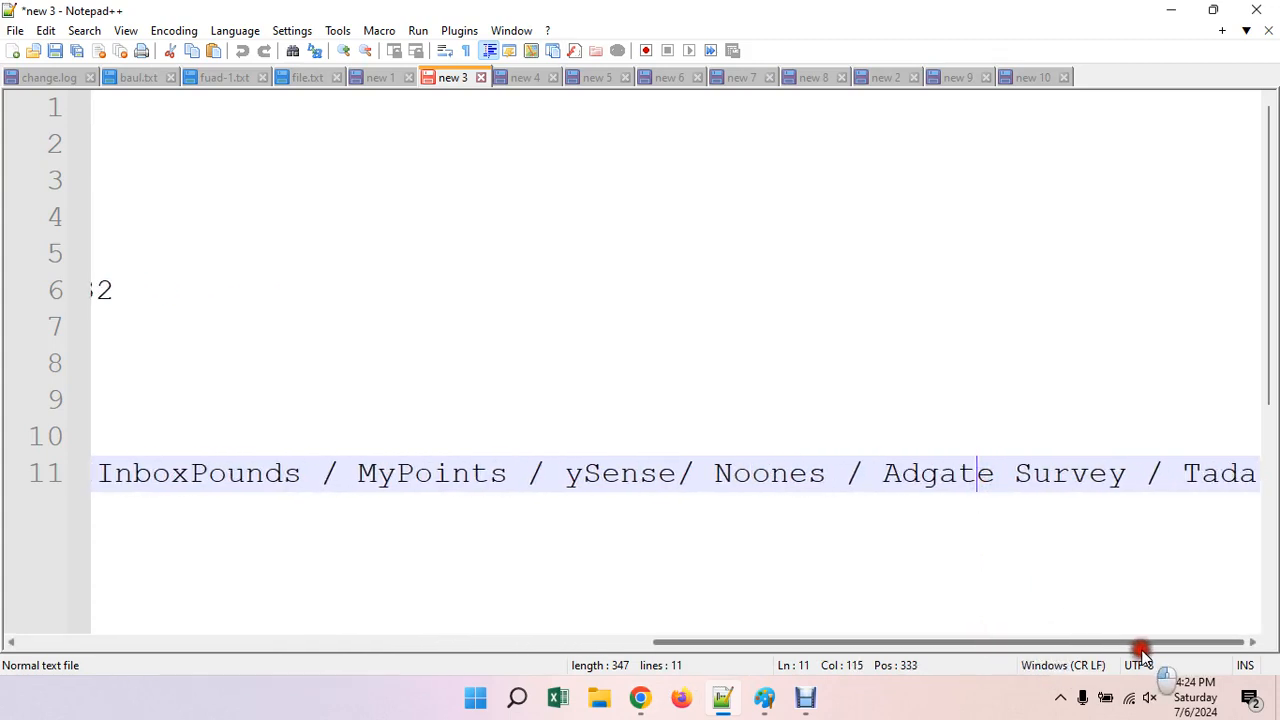
Copy the survey site names on line 11 of the "new 3" note, from Swagbucks through Tada
click(1220, 478)
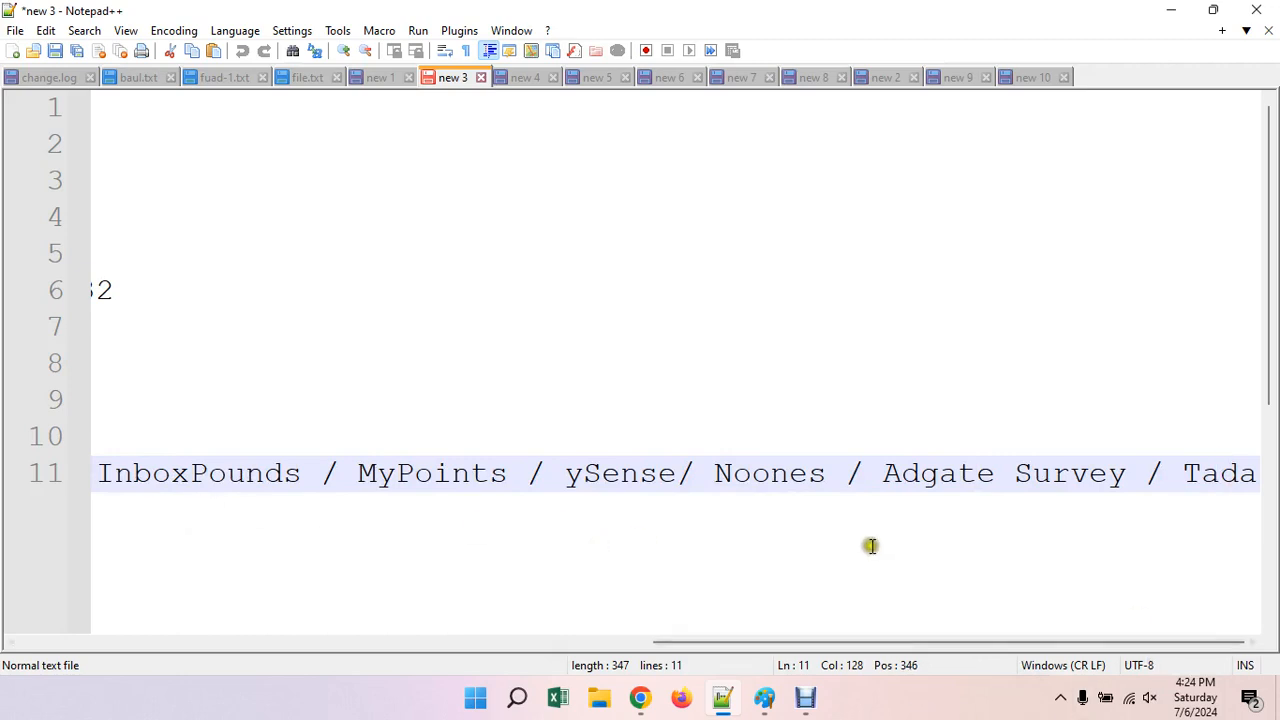
drag(889, 642, 550, 626)
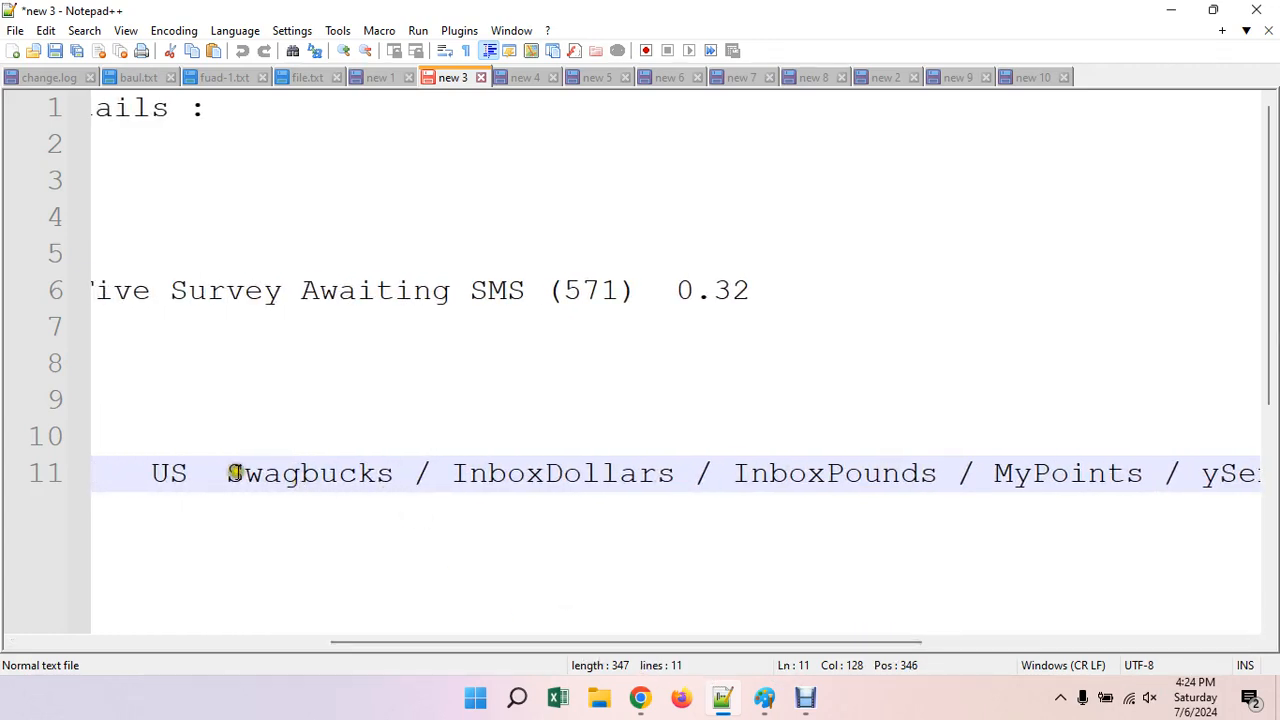
drag(995, 478, 1125, 480)
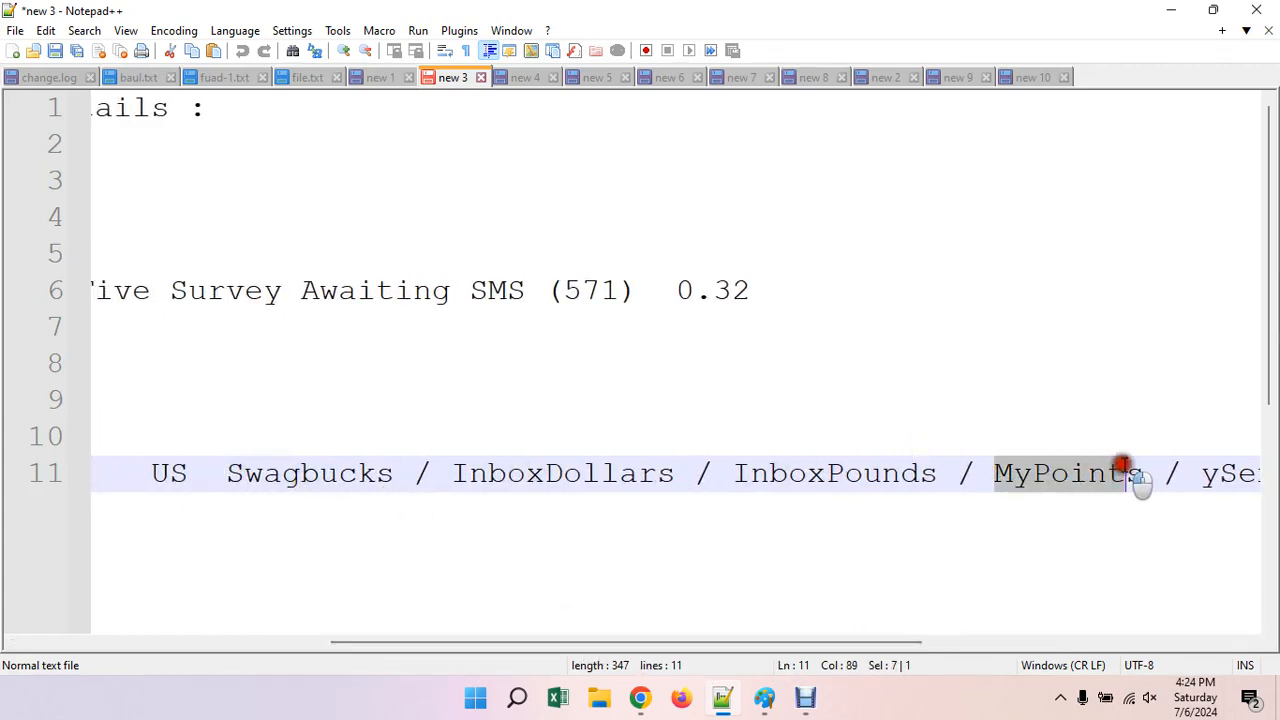
drag(225, 472, 355, 486)
click(216, 465)
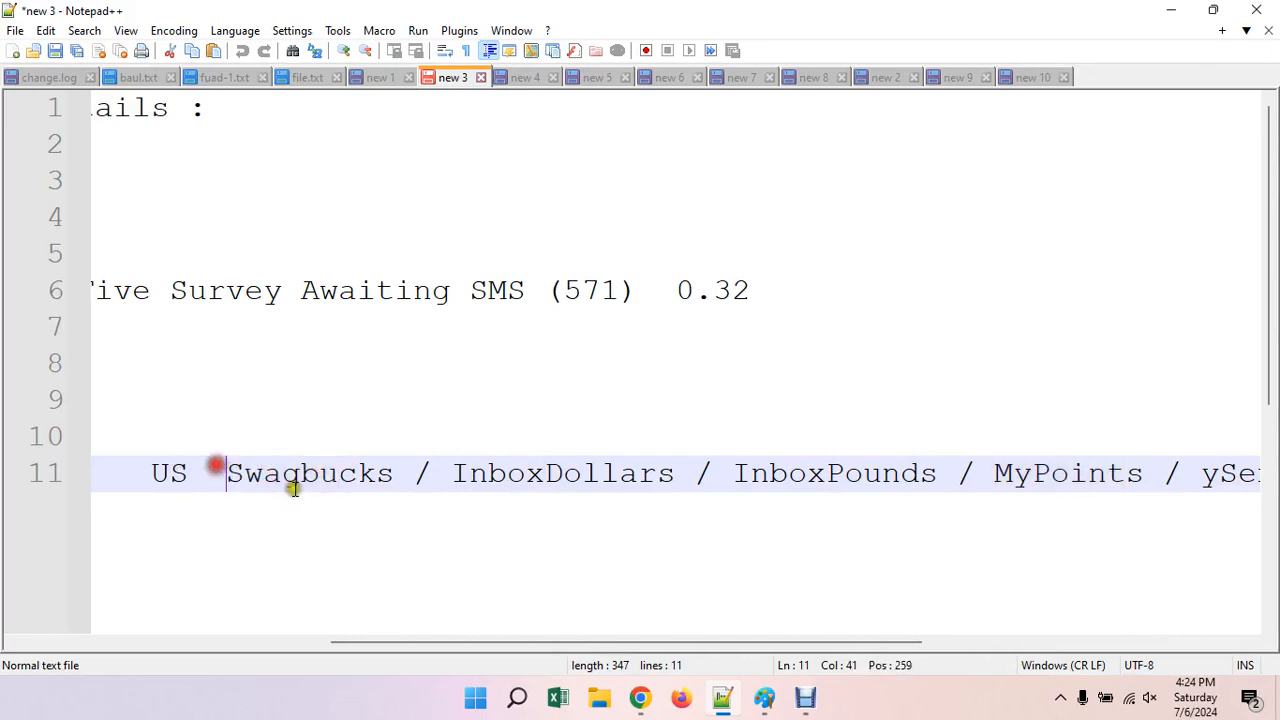
key(shift+End)
key(ctrl+c)
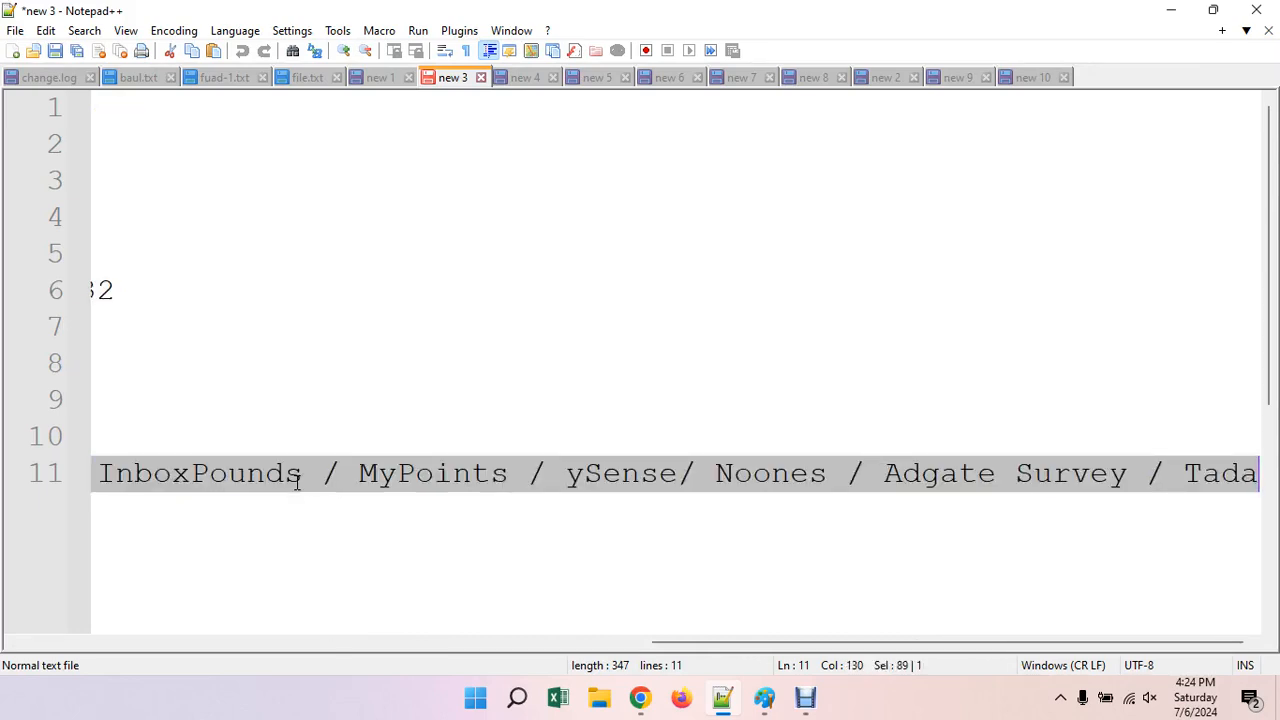
drag(829, 645, 617, 628)
Switch to Telegram Web in Chrome and send the copied survey site list to the NASA ICT group
click(640, 697)
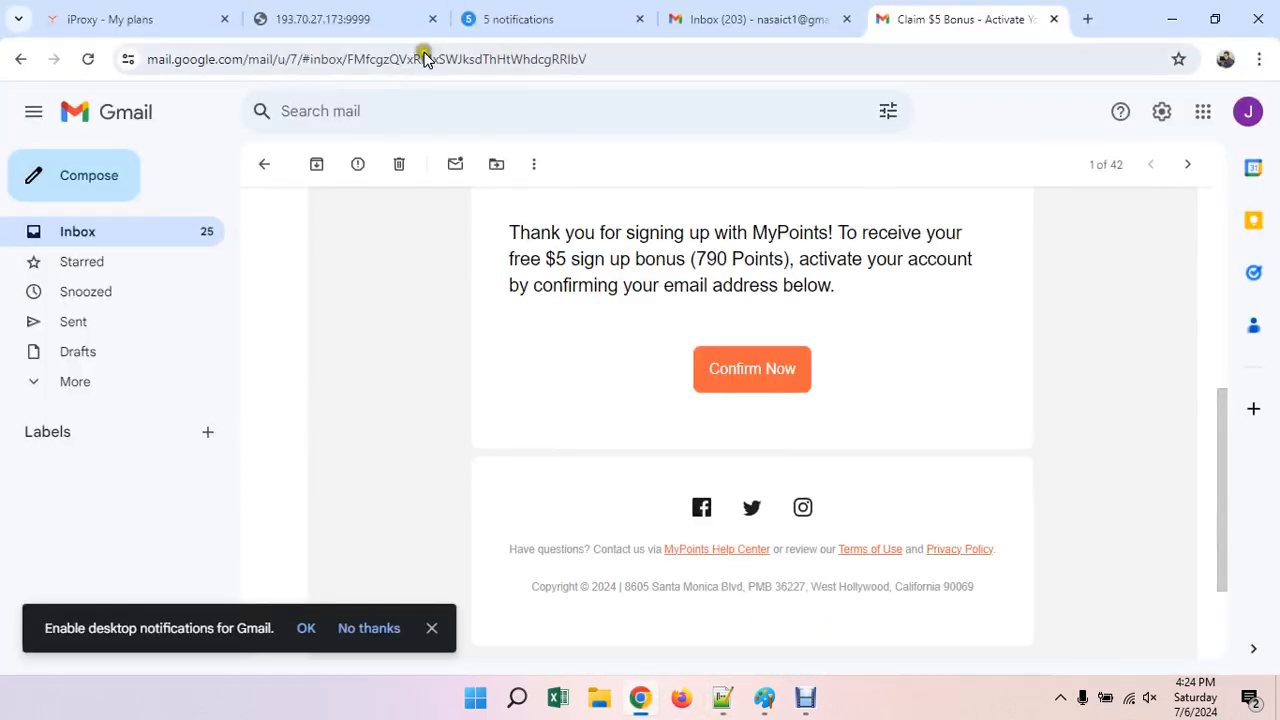
click(566, 8)
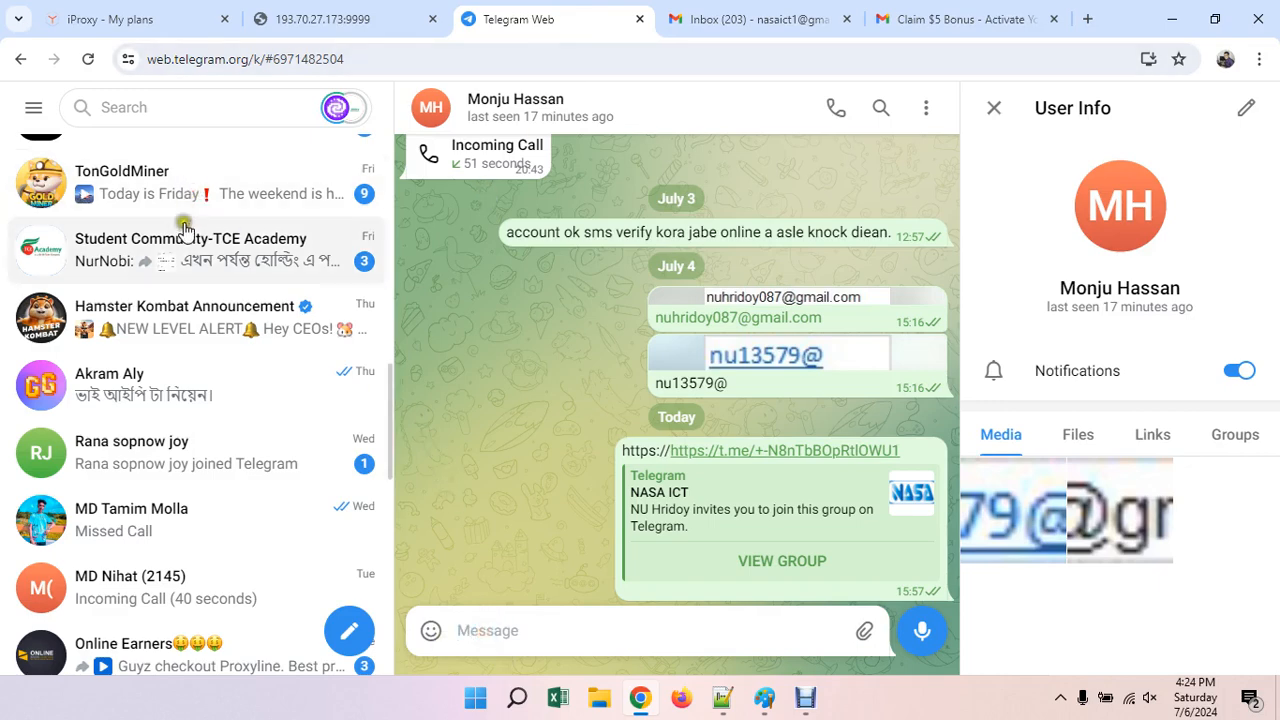
scroll(185, 470, up, 8)
scroll(180, 445, up, 10)
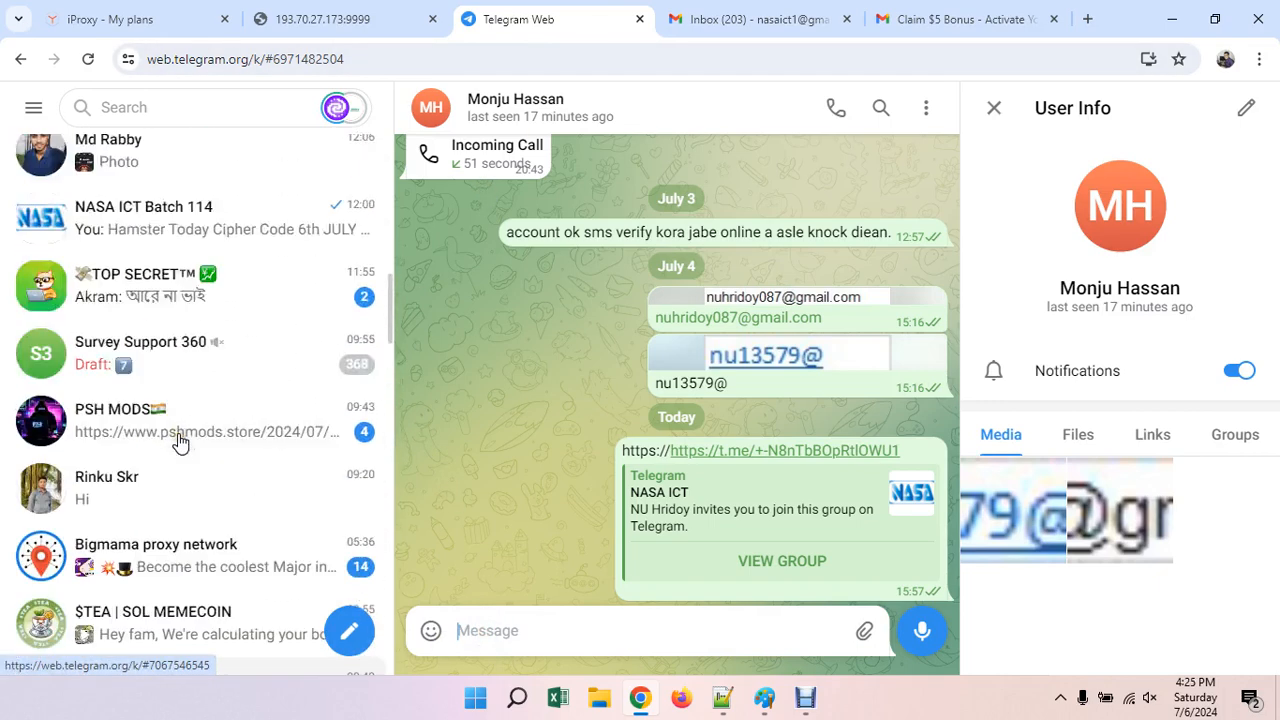
click(178, 262)
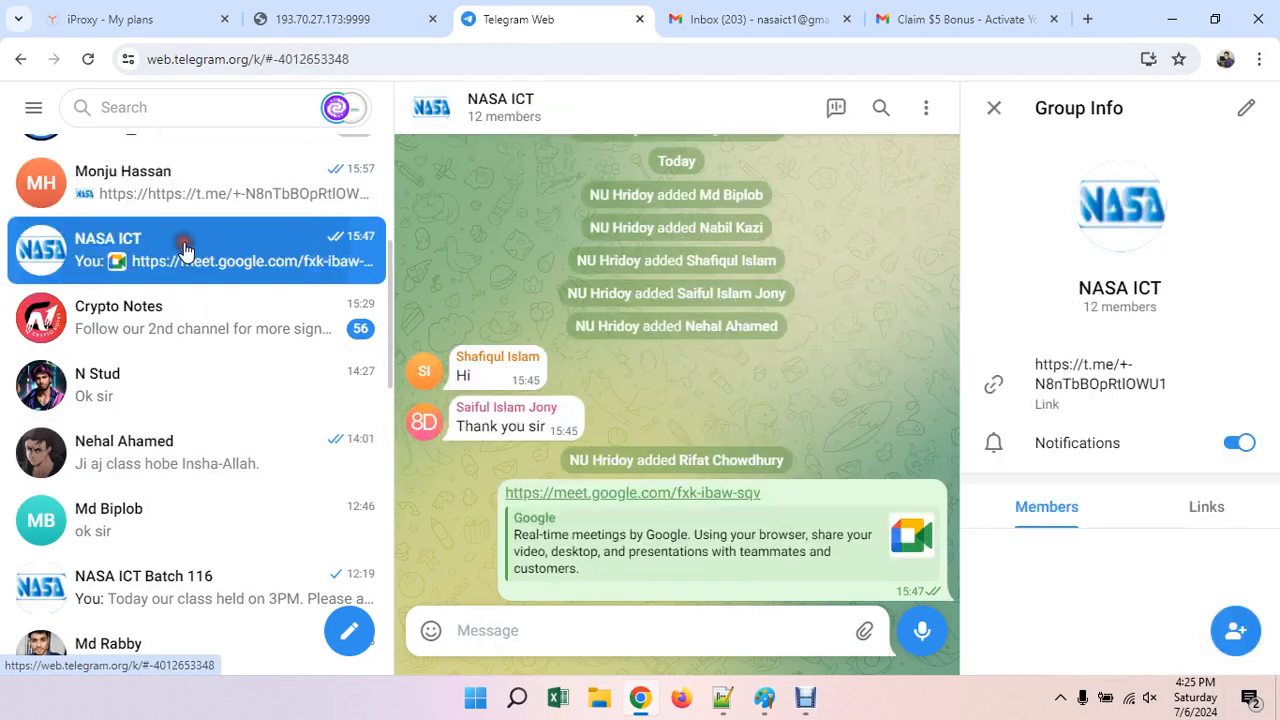
click(528, 614)
key(ctrl+v)
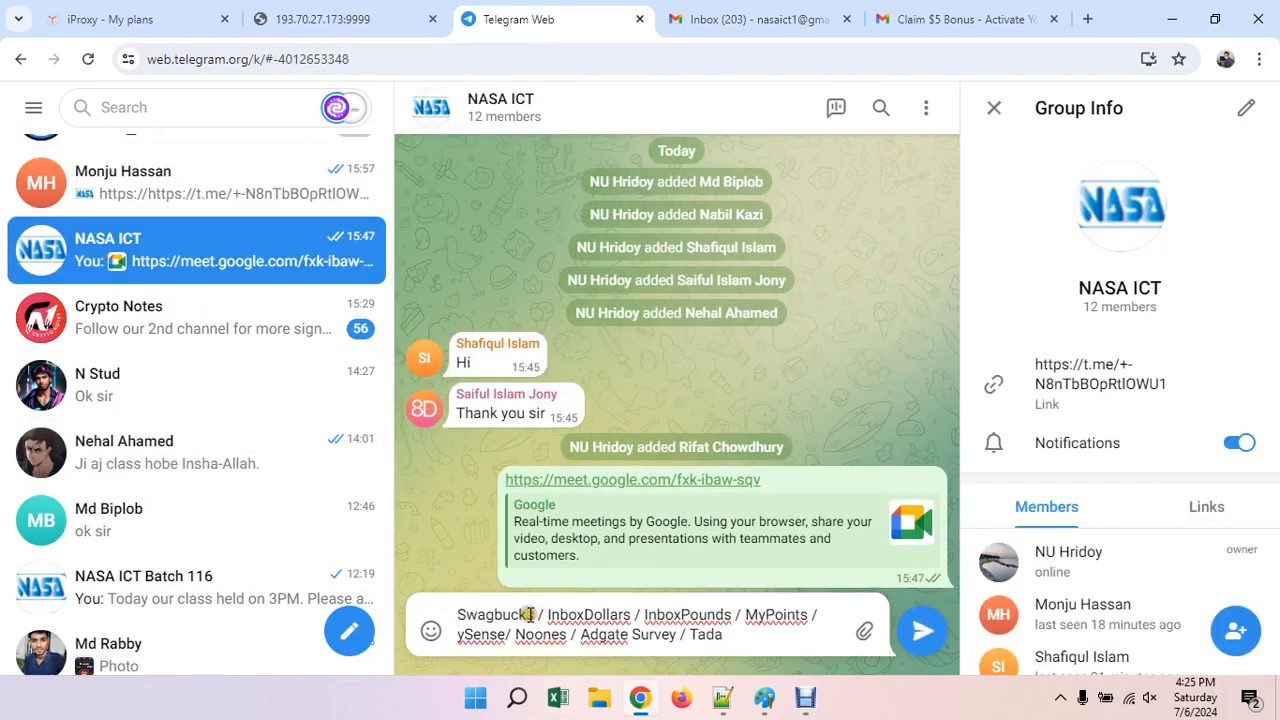
key(Return)
Send the same survey site list to the Device Setup & Important Link topic of the NASA ICT Batch 116 group
scroll(178, 445, down, 1)
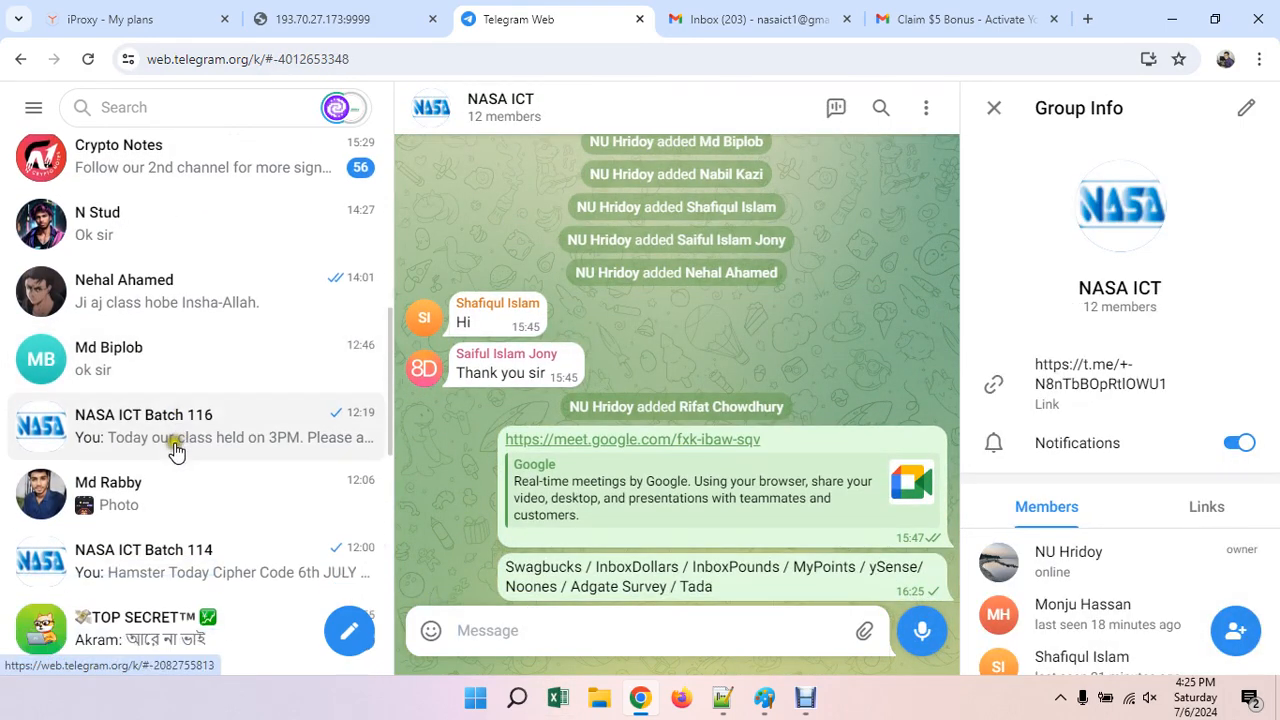
scroll(175, 442, down, 5)
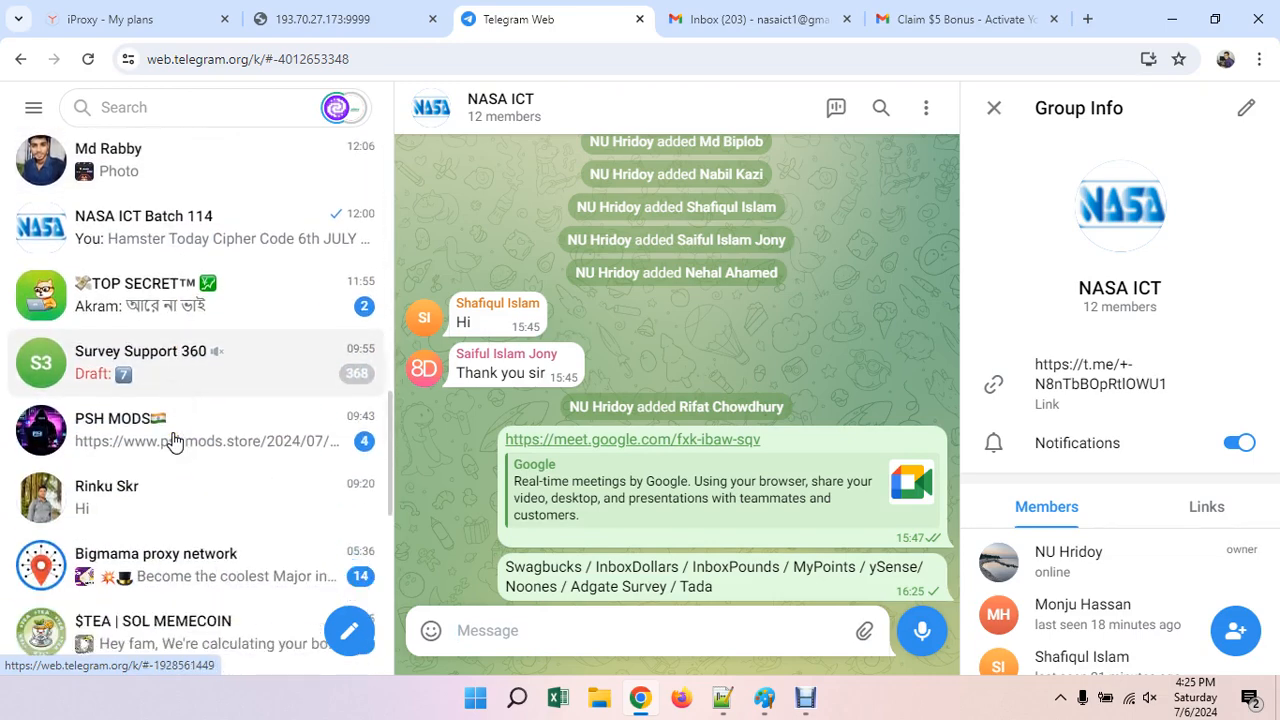
scroll(175, 442, up, 5)
click(192, 252)
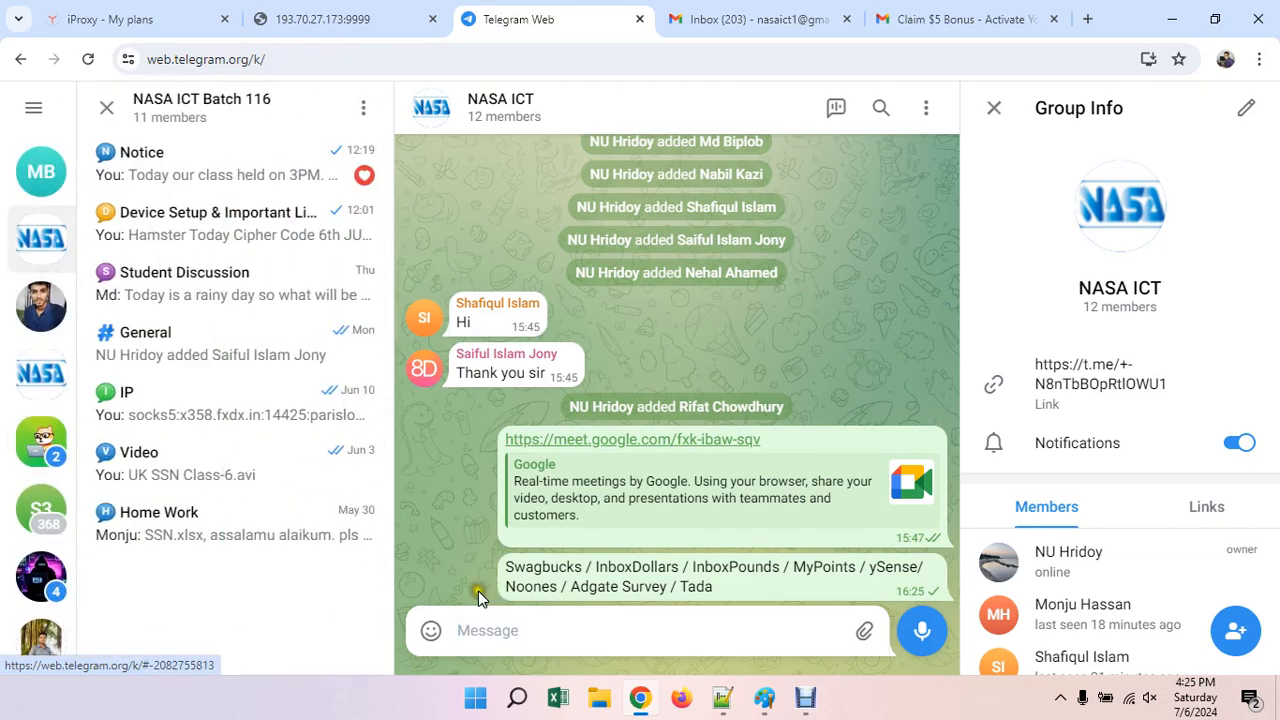
click(191, 214)
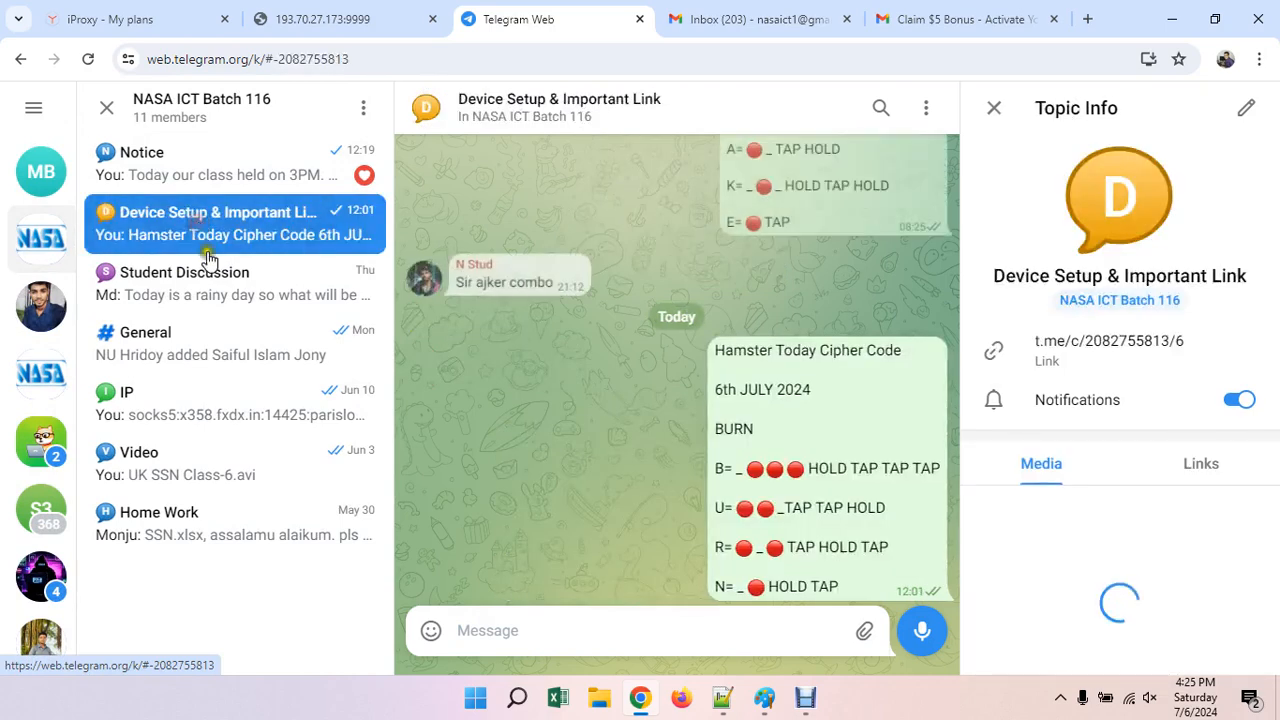
key(ctrl+v)
key(Return)
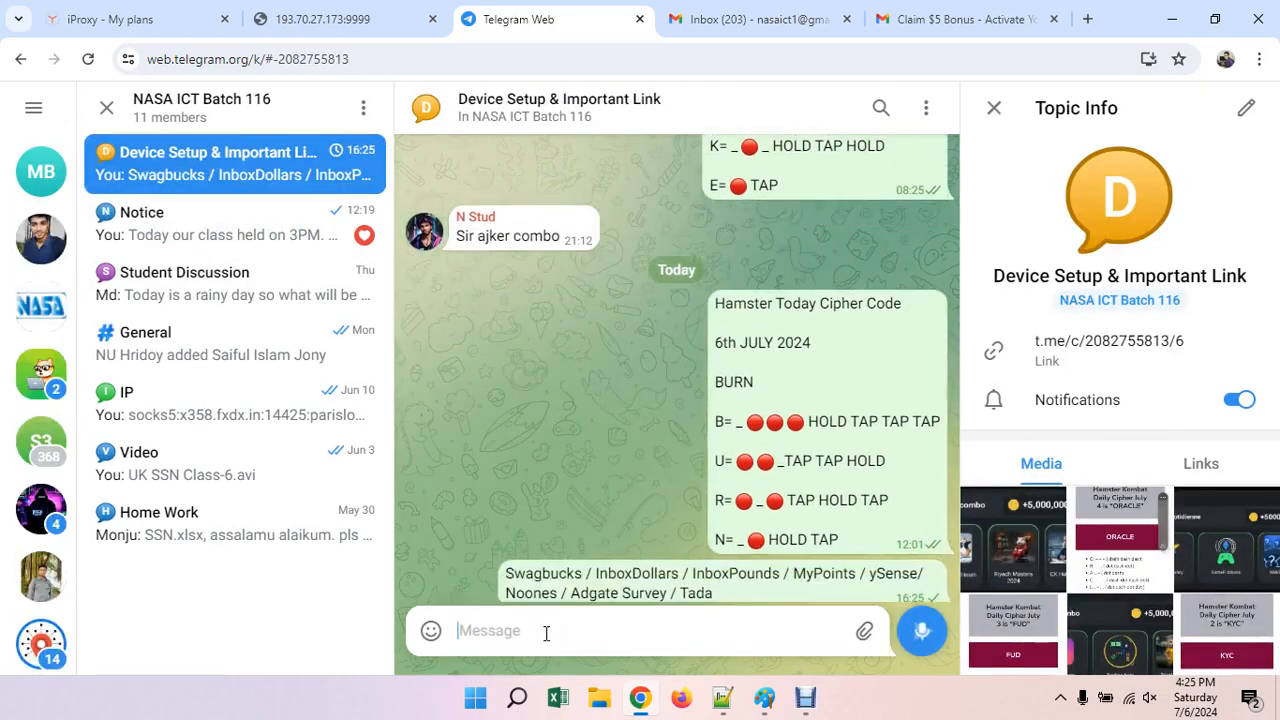